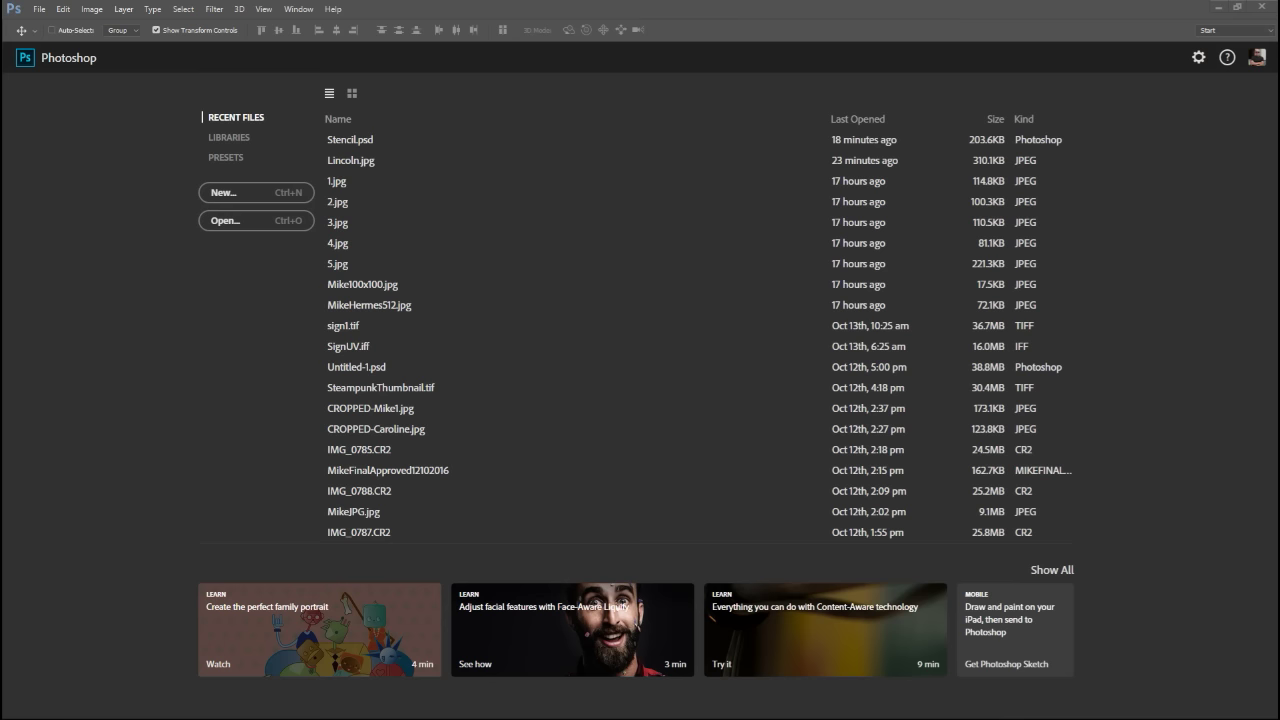
# Step: Create a new 800 x 800 pixel RGB document at 75 pixels/inch with a transparent background
pyautogui.click(238, 195)
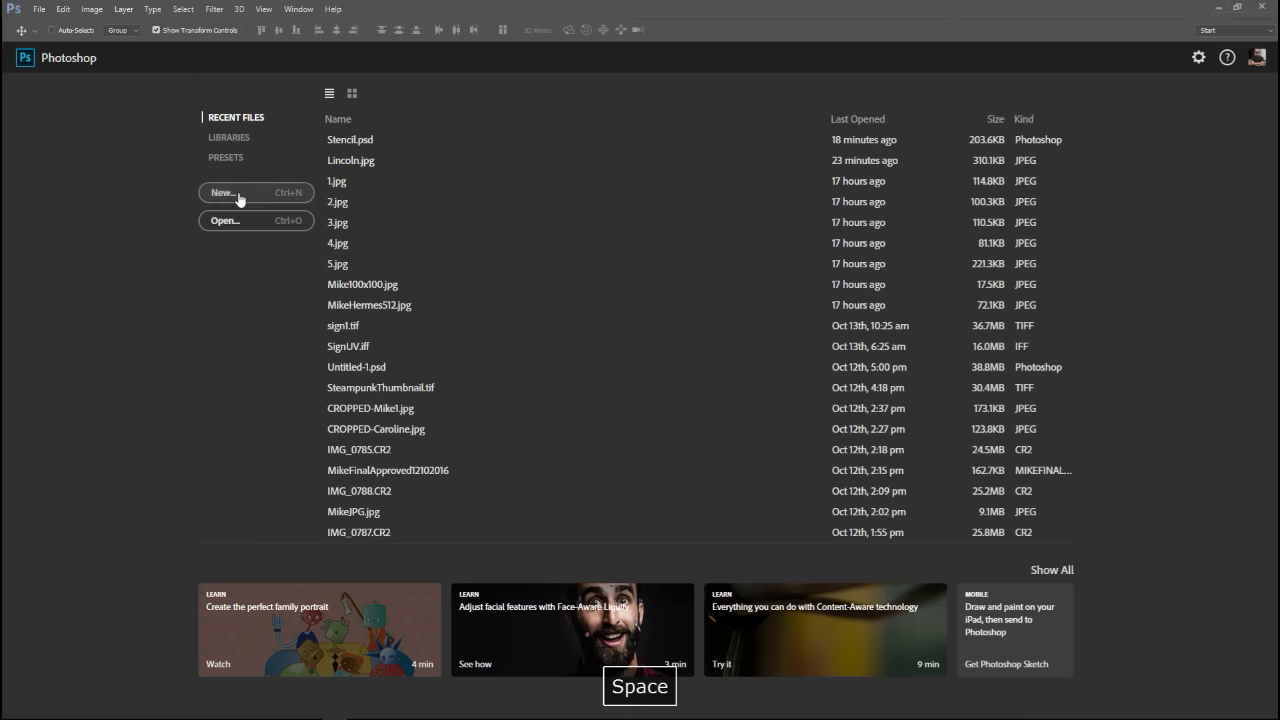
pyautogui.doubleClick(521, 217)
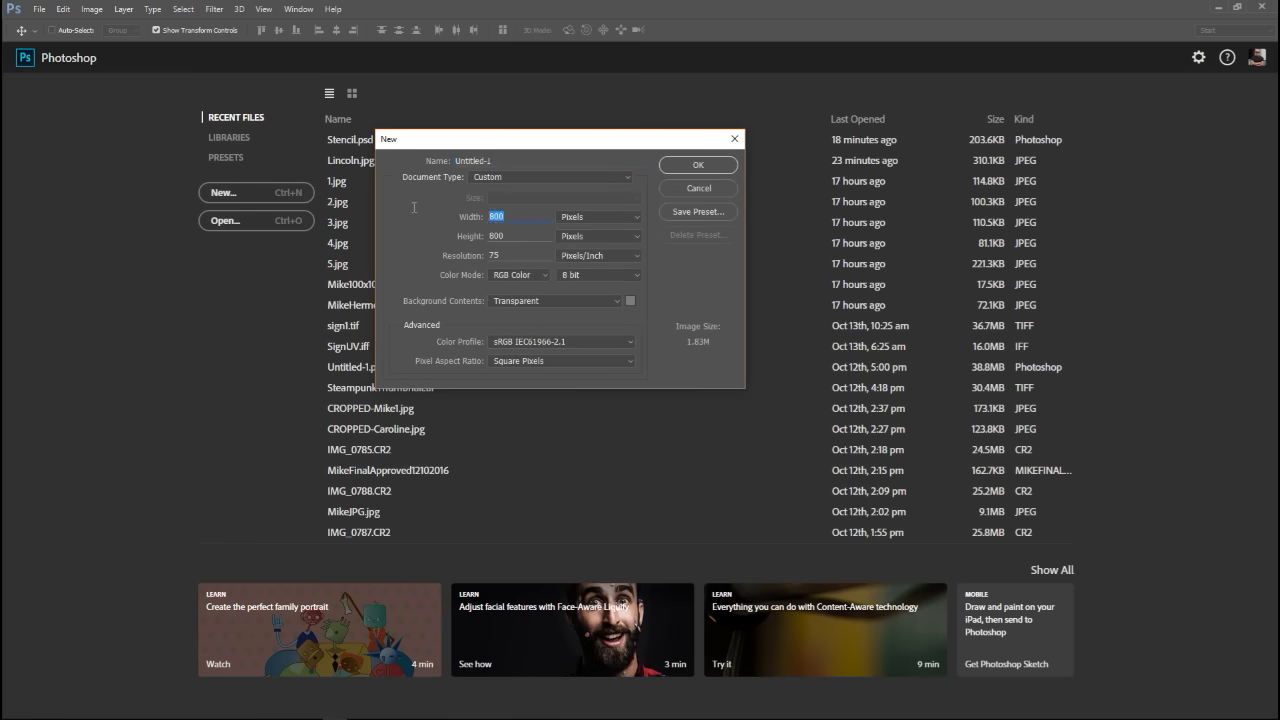
pyautogui.press('Tab')
pyautogui.press('Tab')
pyautogui.click(698, 165)
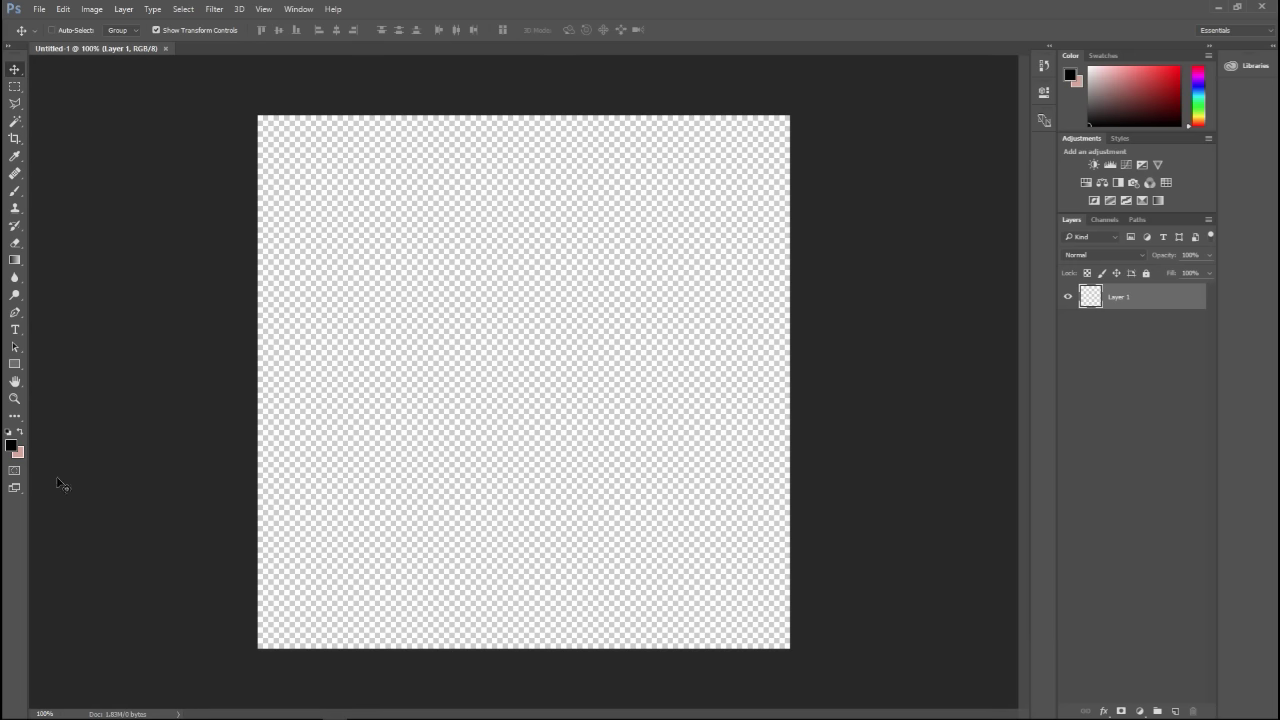
# Step: Fill the whole canvas with black using the 5000-size Brush and foreground color 000000
pyautogui.click(12, 452)
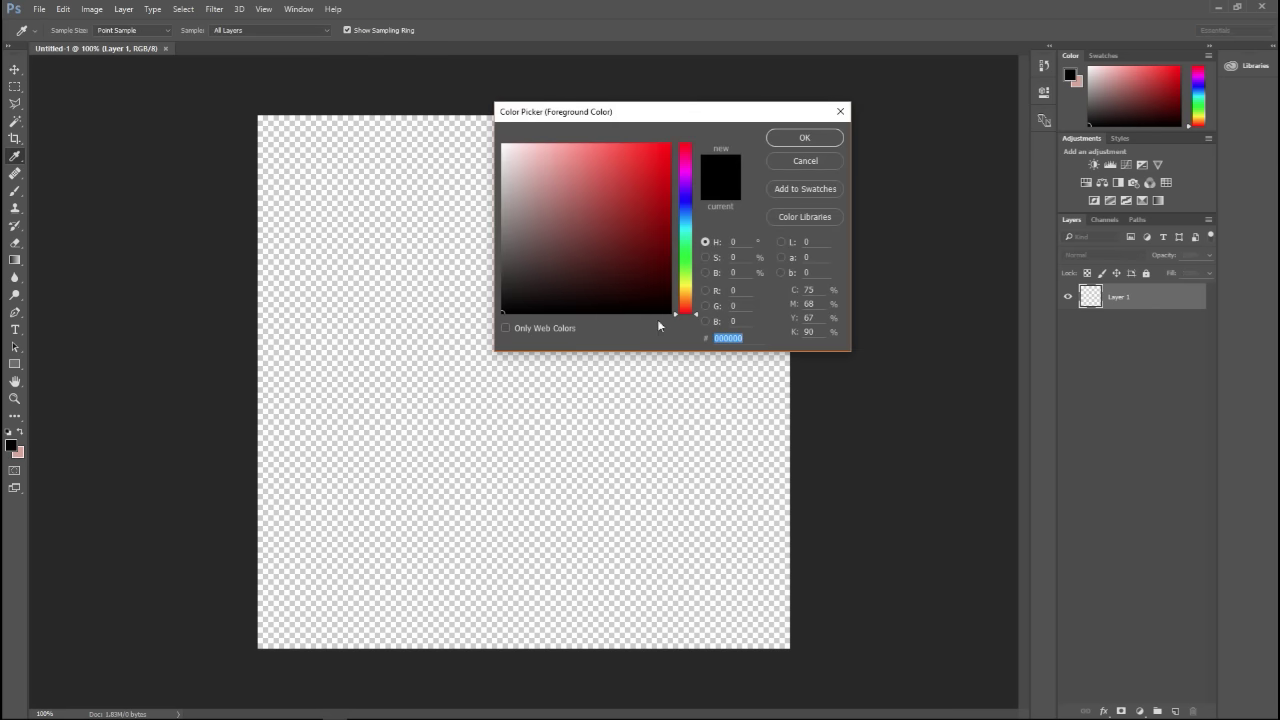
pyautogui.click(800, 139)
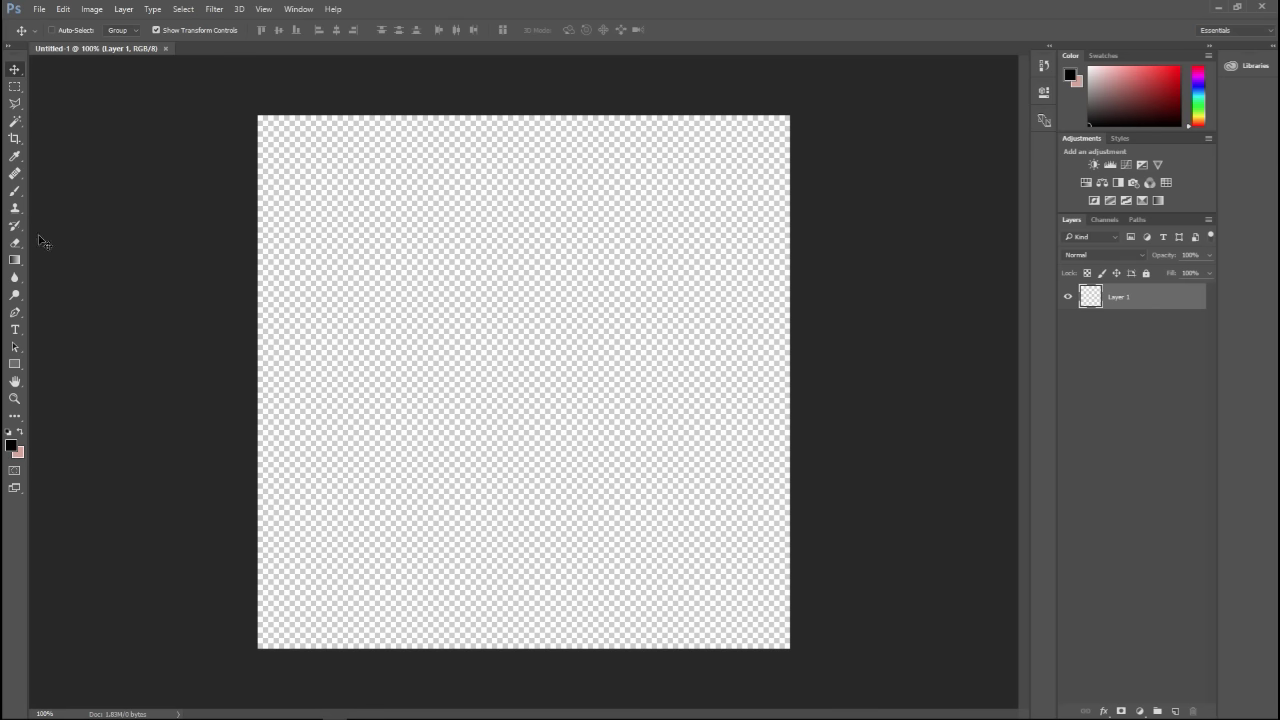
pyautogui.click(15, 193)
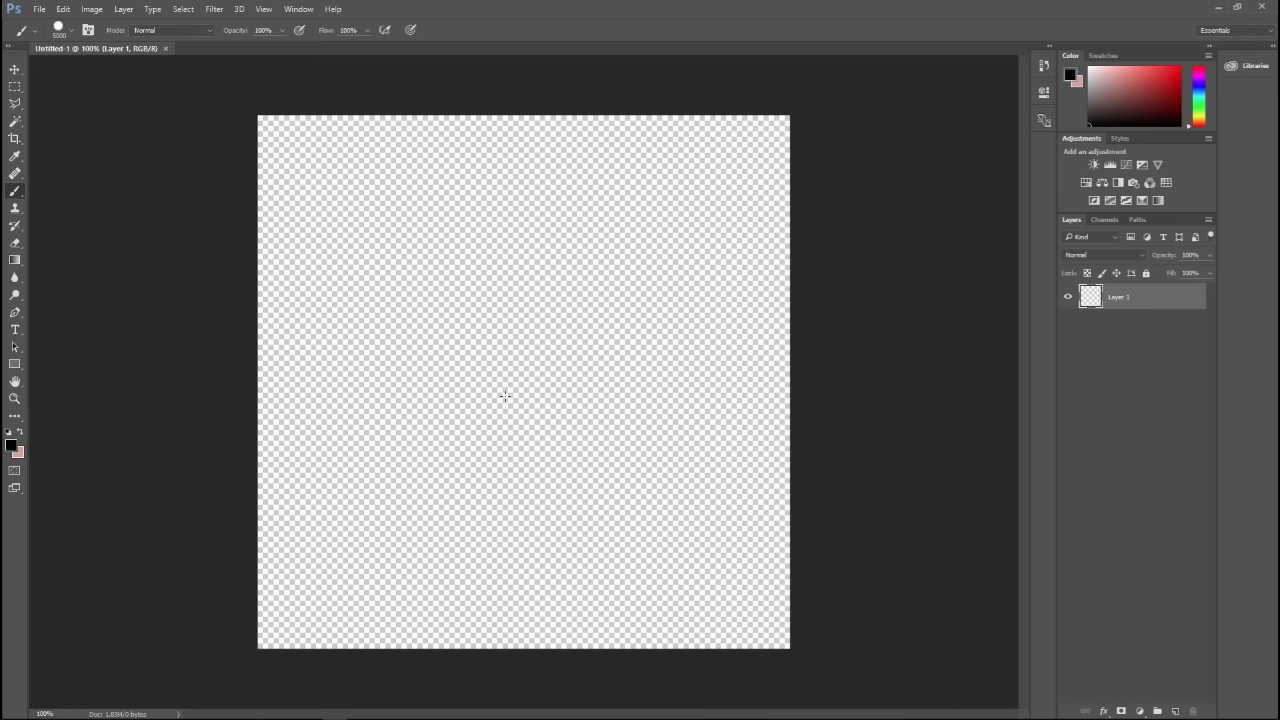
pyautogui.click(749, 580)
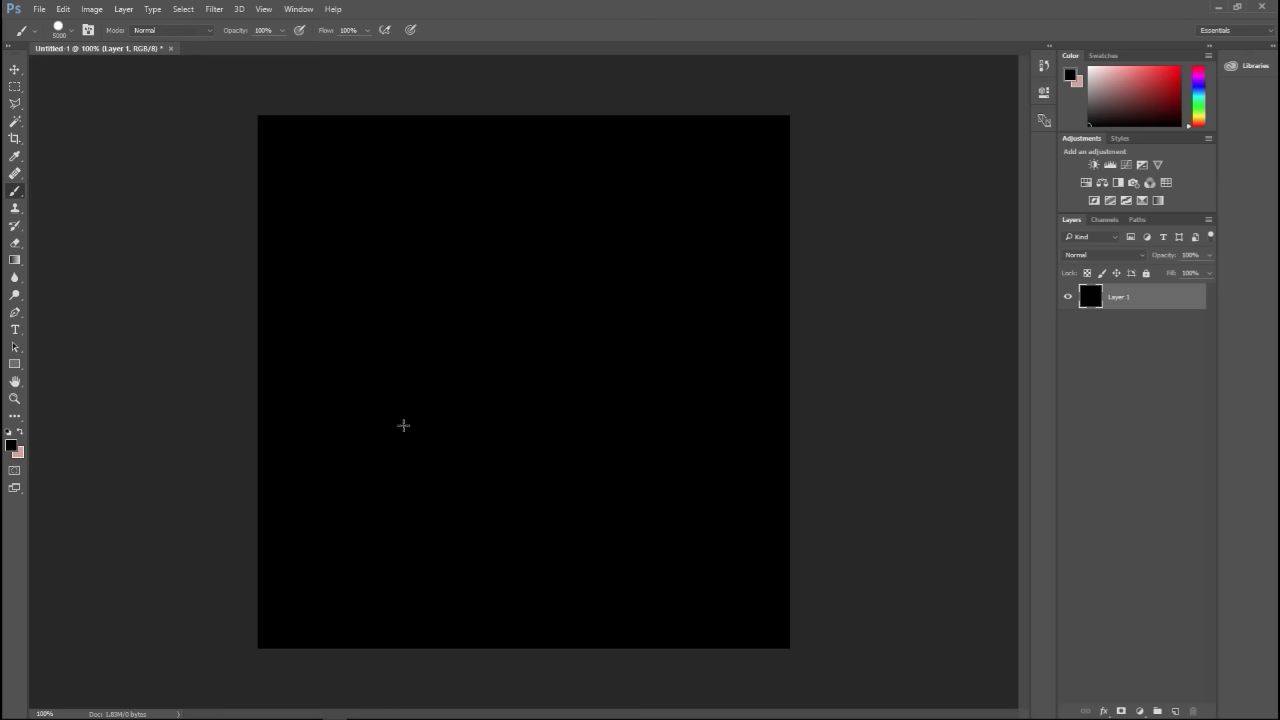
# Step: Set the foreground color to near-white fefefe
pyautogui.click(11, 446)
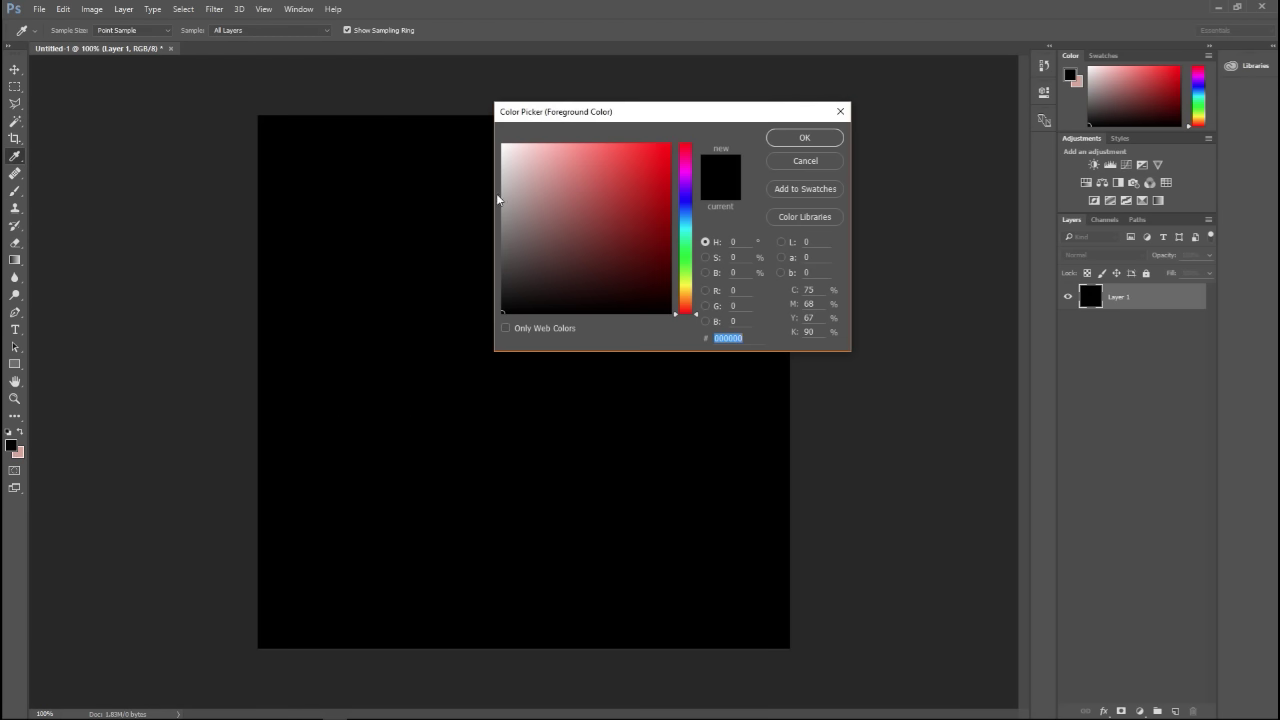
pyautogui.moveTo(508, 178); pyautogui.dragTo(502, 145)
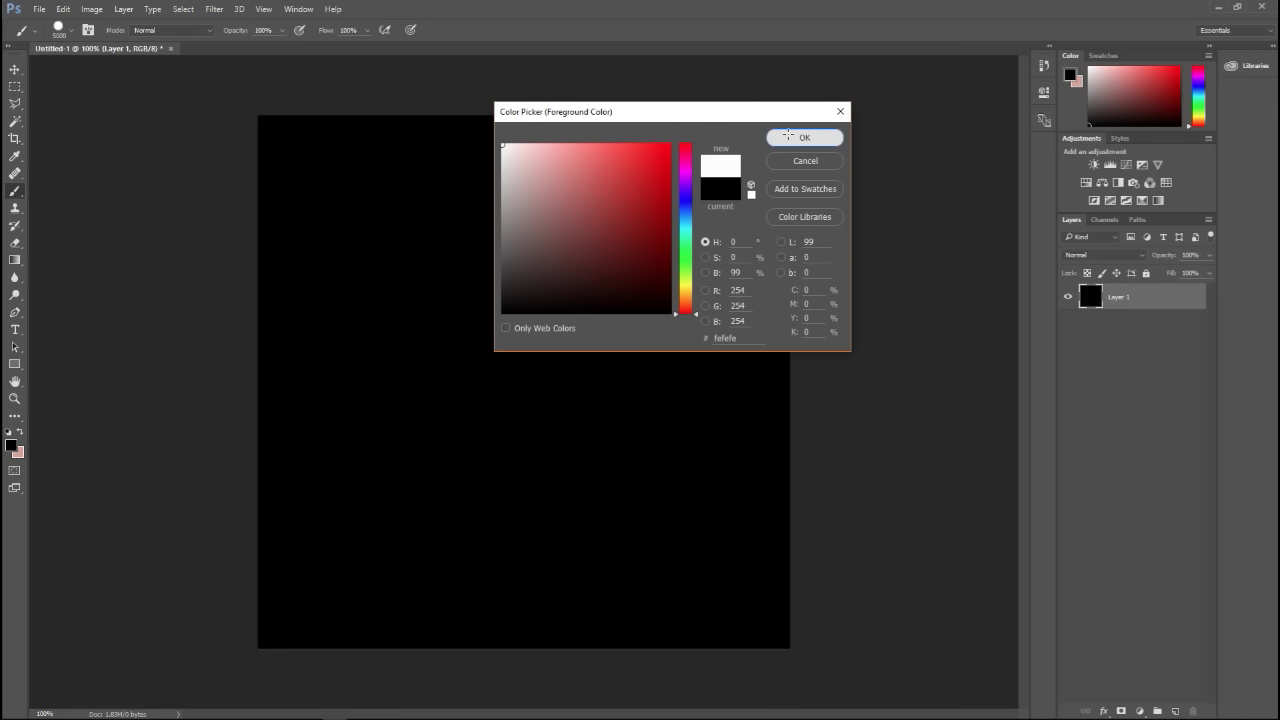
pyautogui.click(774, 139)
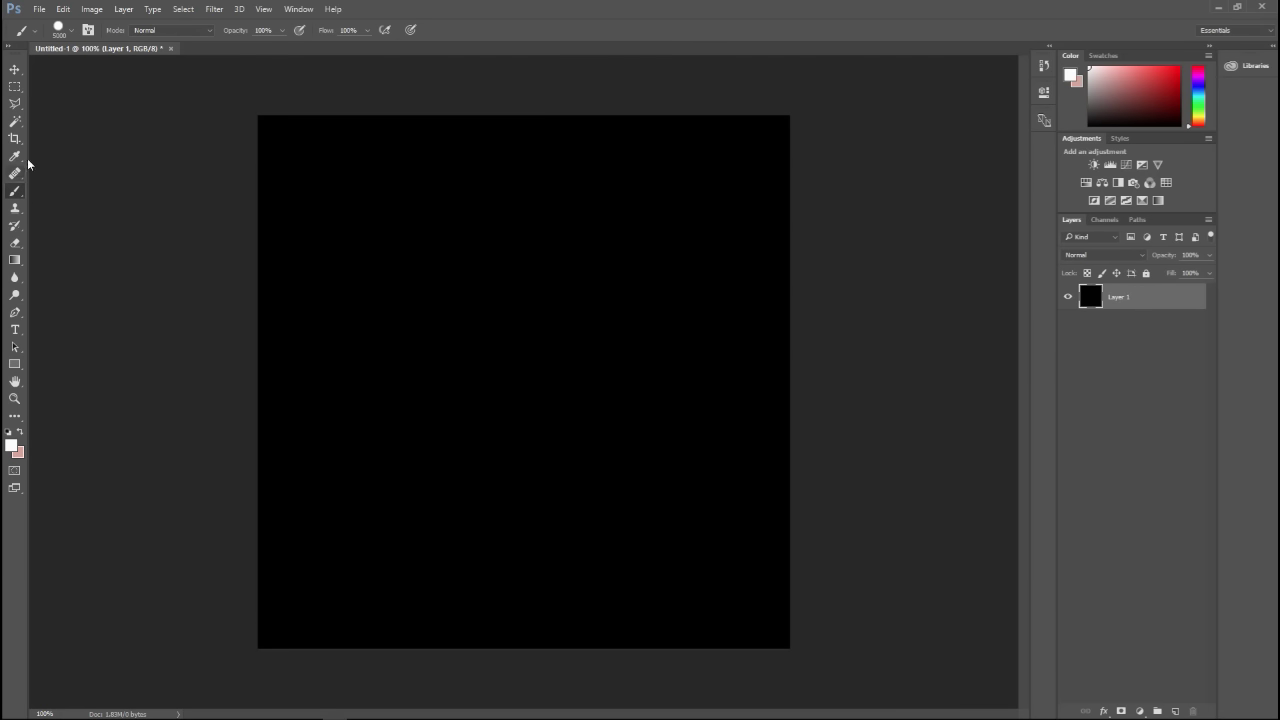
# Step: Add the text "MH TUTORIALS" in 36 px Impact on the black canvas
pyautogui.click(14, 331)
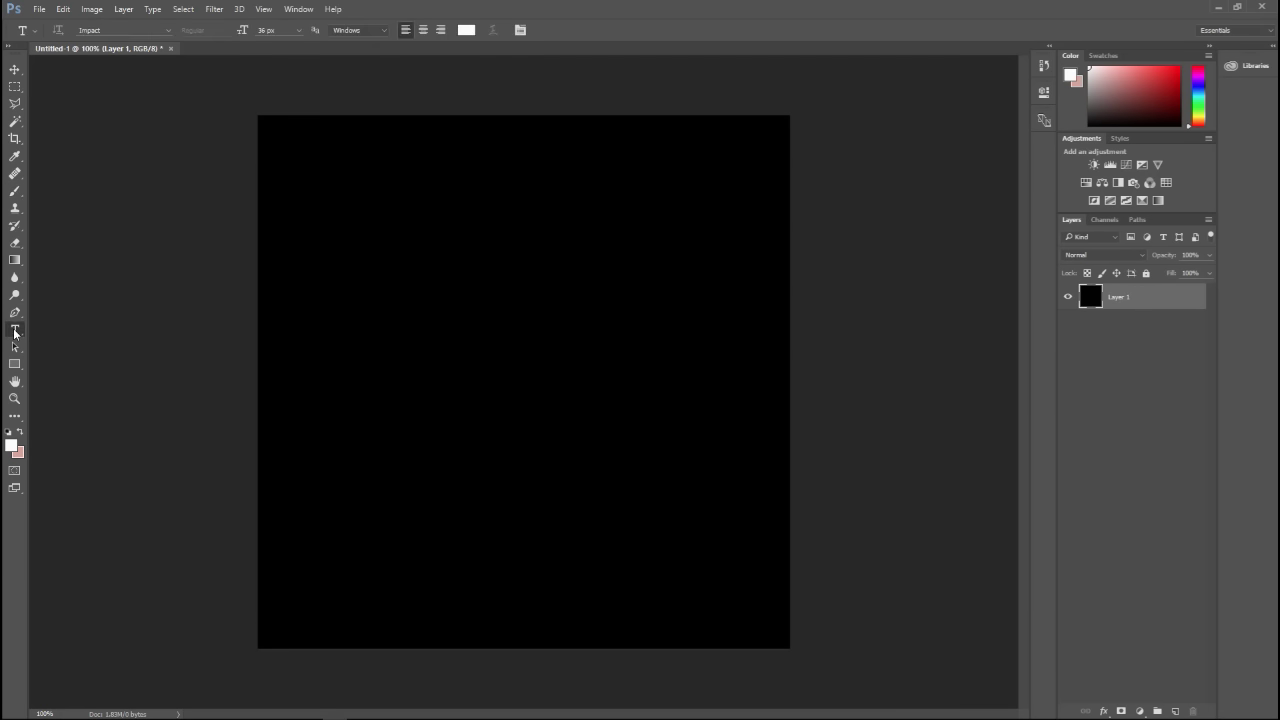
pyautogui.click(352, 347)
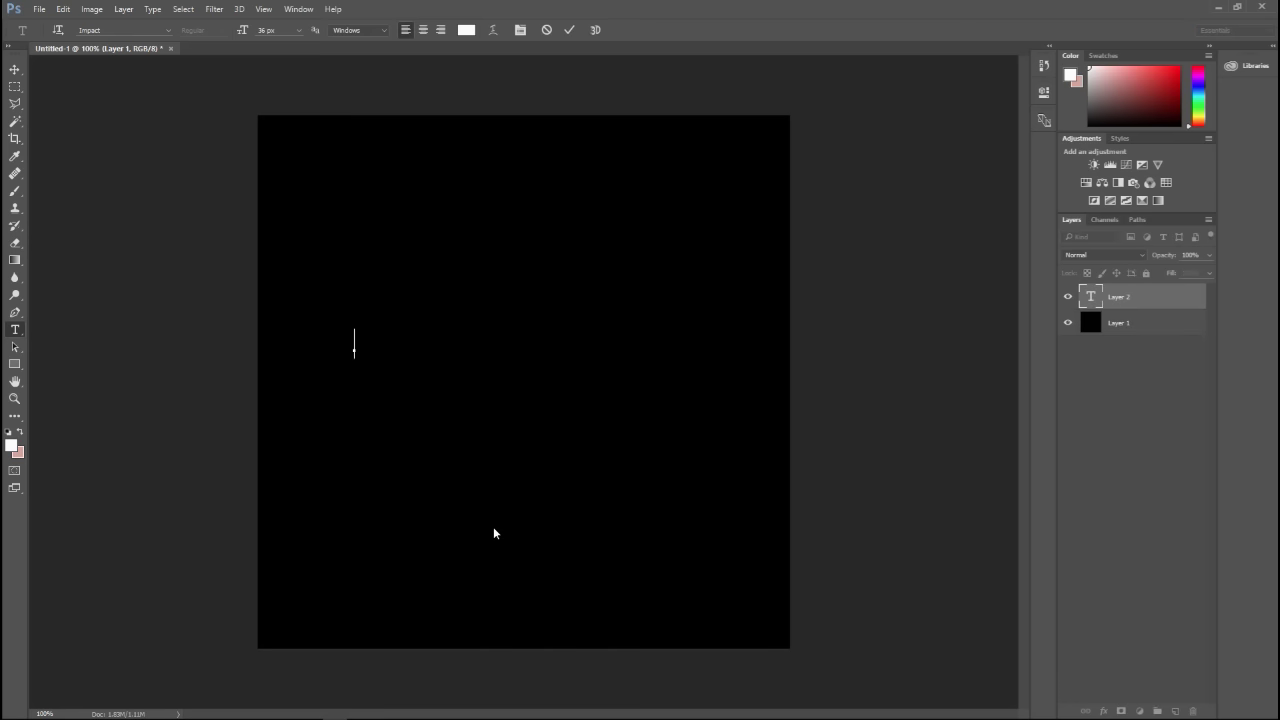
pyautogui.write('MH TUT ')
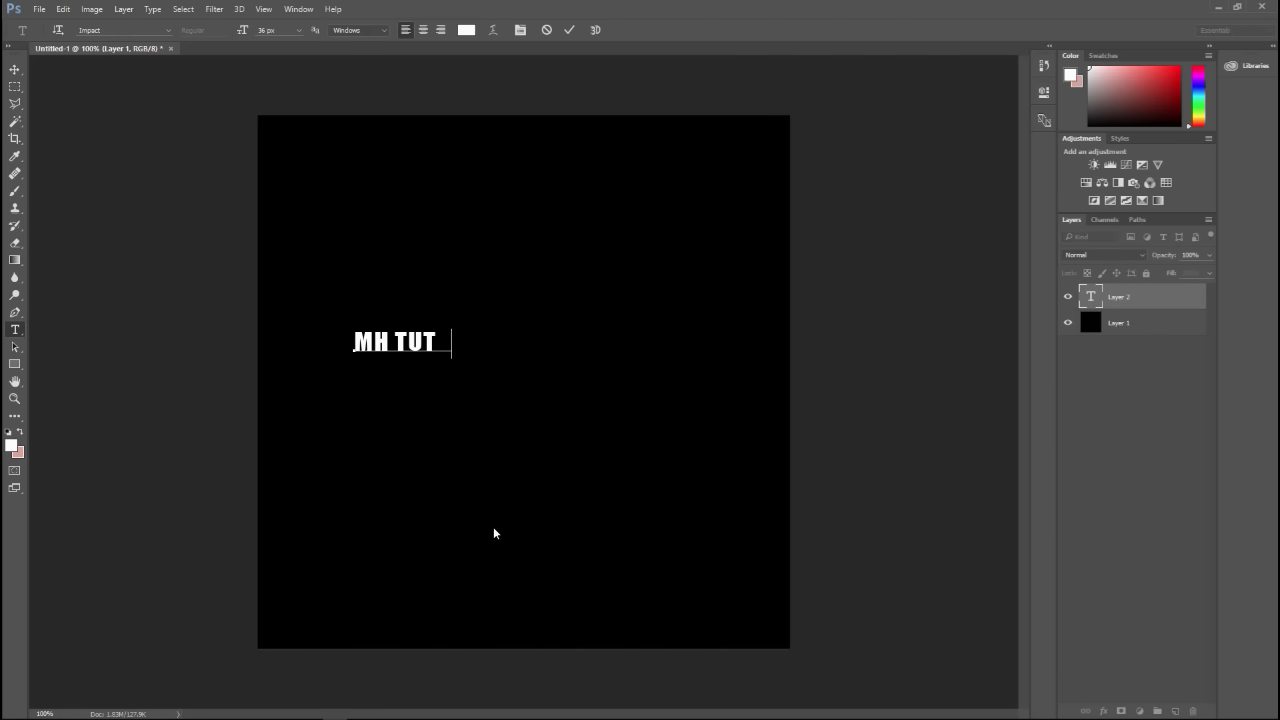
pyautogui.write('ORIALS')
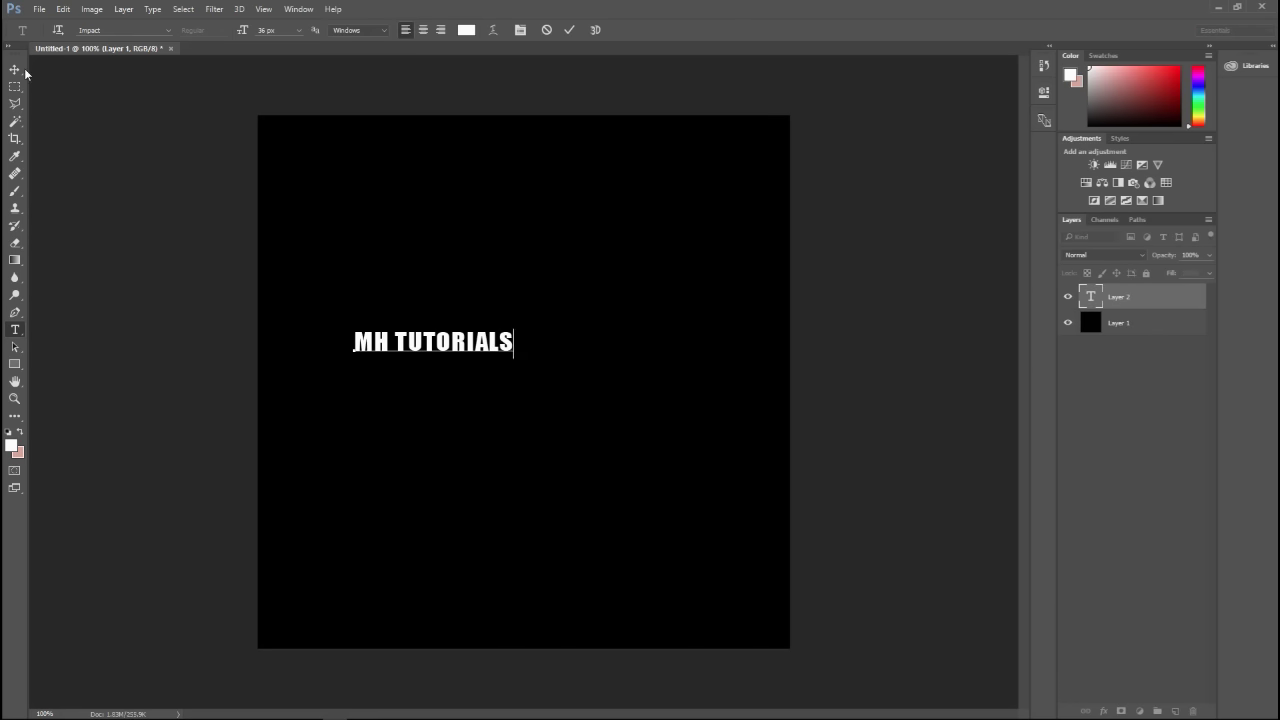
# Step: Scale the MH TUTORIALS text to about 304% width and 401% height and center it on the canvas at 400, 400 px
pyautogui.click(15, 70)
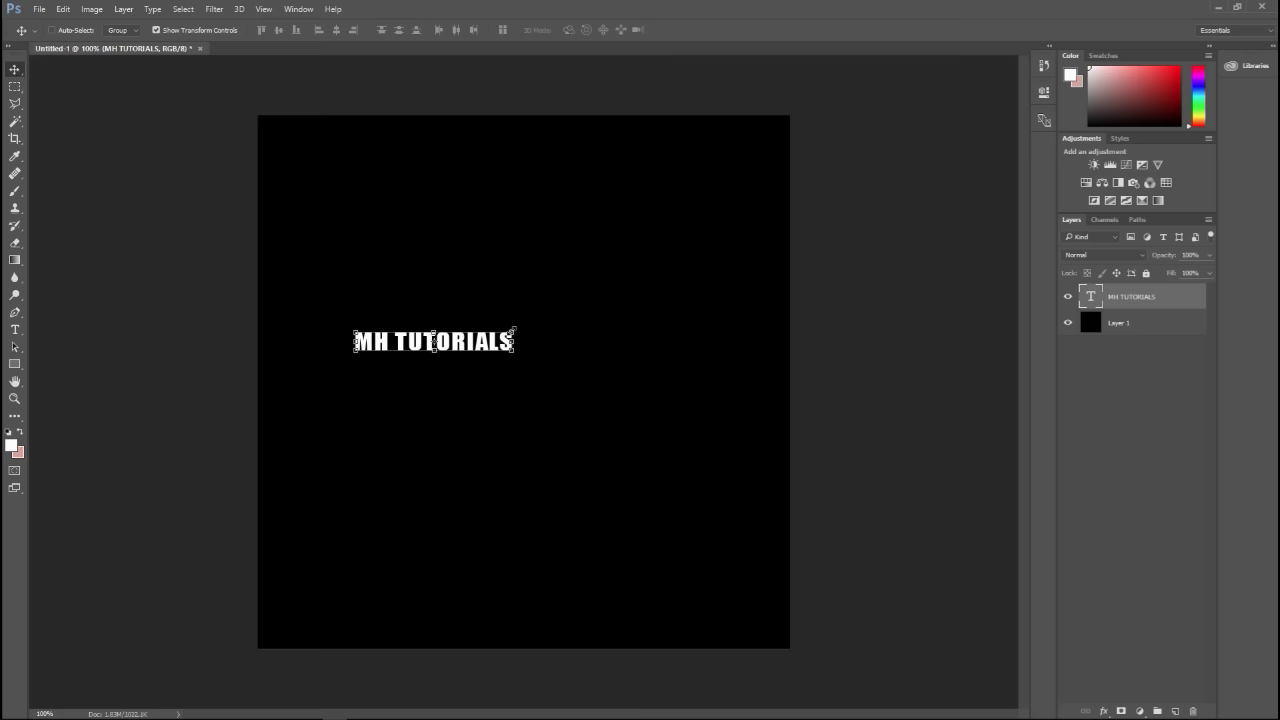
pyautogui.moveTo(512, 331); pyautogui.dragTo(836, 233)
pyautogui.moveTo(718, 286); pyautogui.dragTo(646, 368)
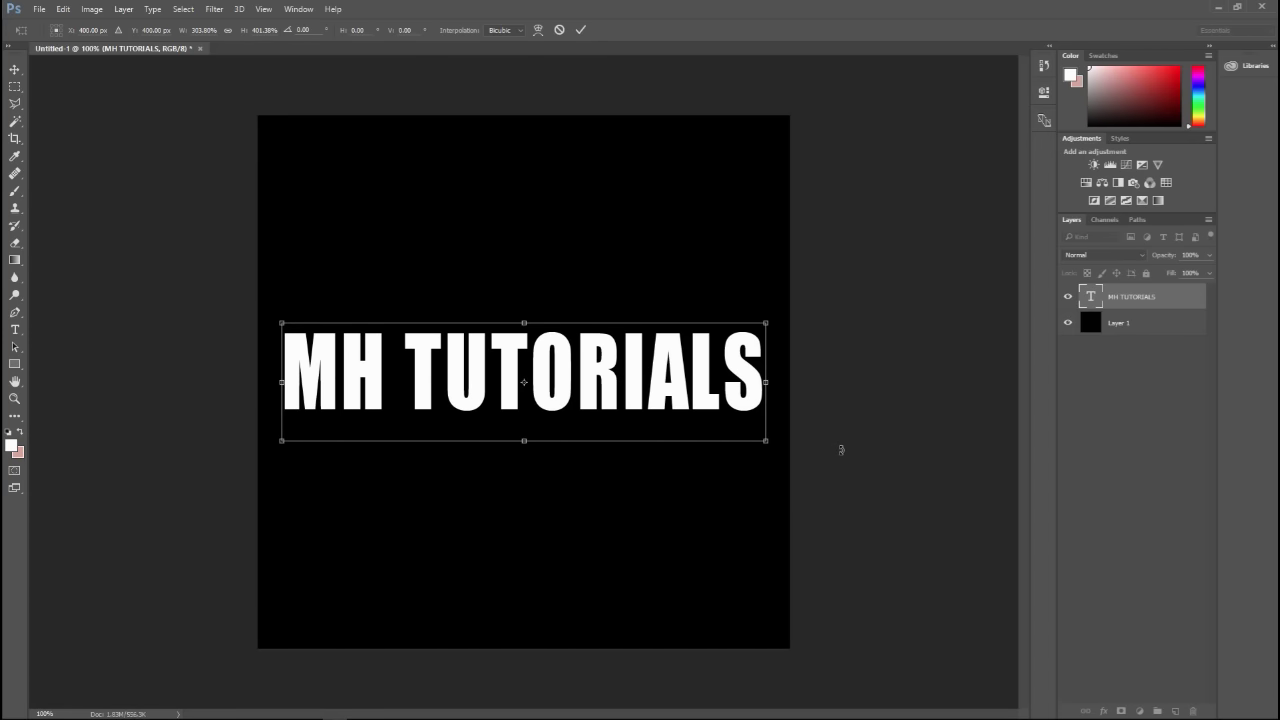
pyautogui.press('Return')
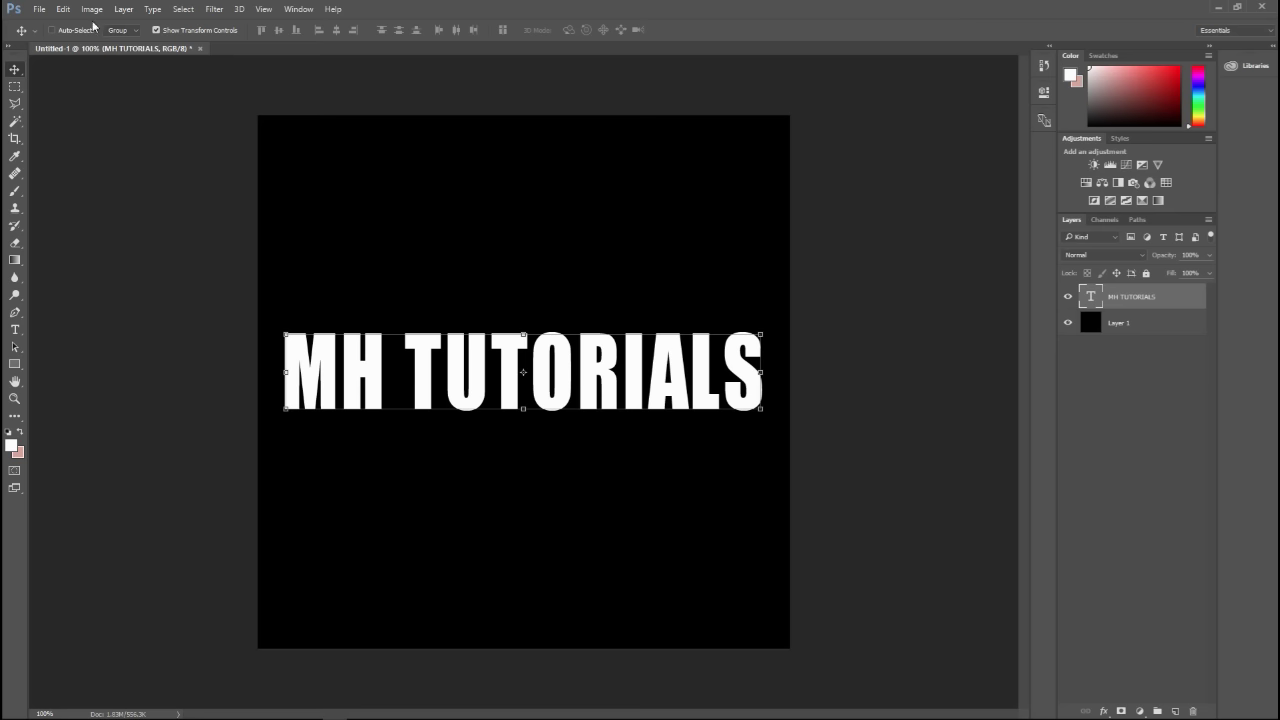
# Step: Save the document to the Desktop as the Photoshop file "MHT Stencil" with Maximize Compatibility on
pyautogui.click(45, 14)
pyautogui.click(91, 159)
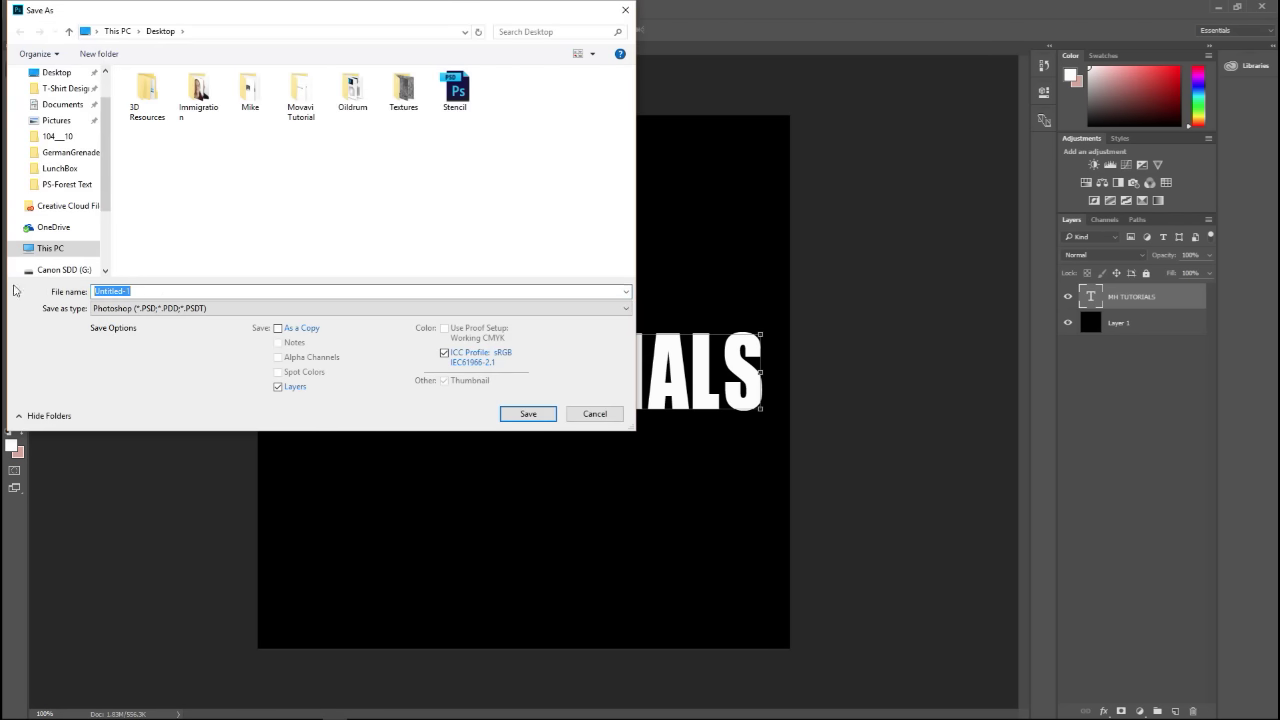
pyautogui.write('mht sTENCIL')
pyautogui.hotkey('ctrl', 'a')
pyautogui.write('MHT S')
pyautogui.click(527, 413)
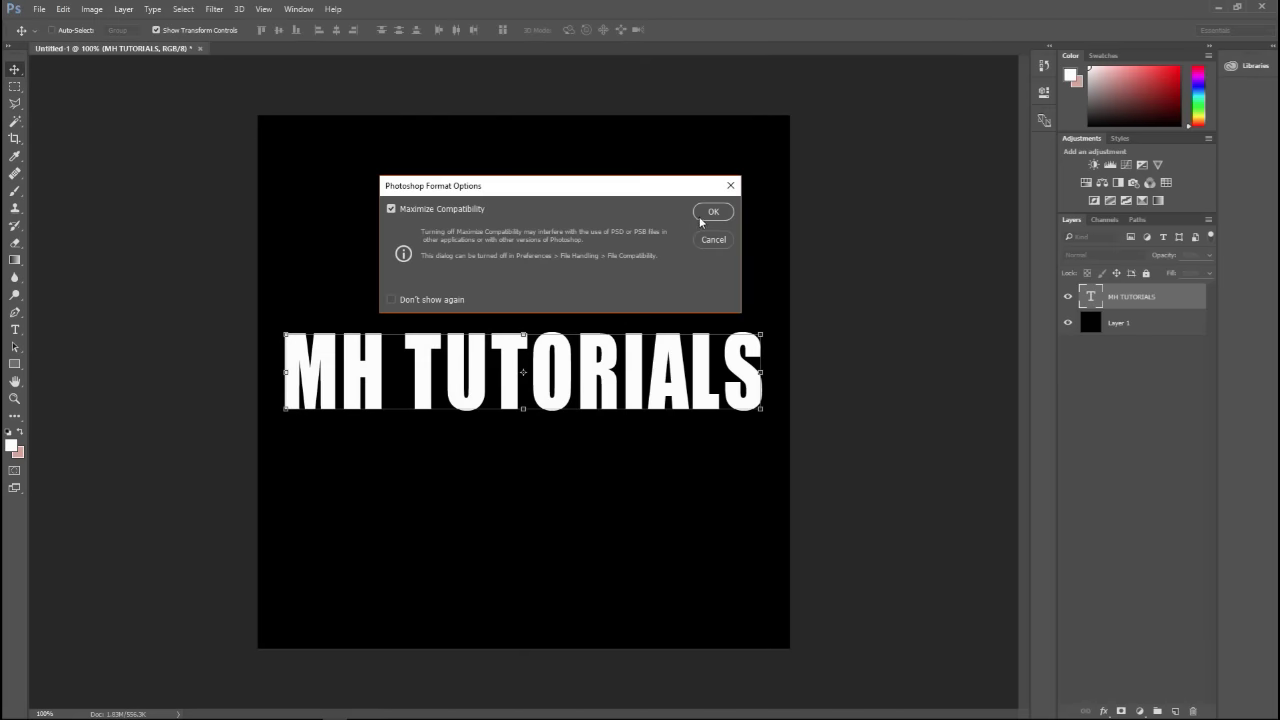
pyautogui.click(708, 214)
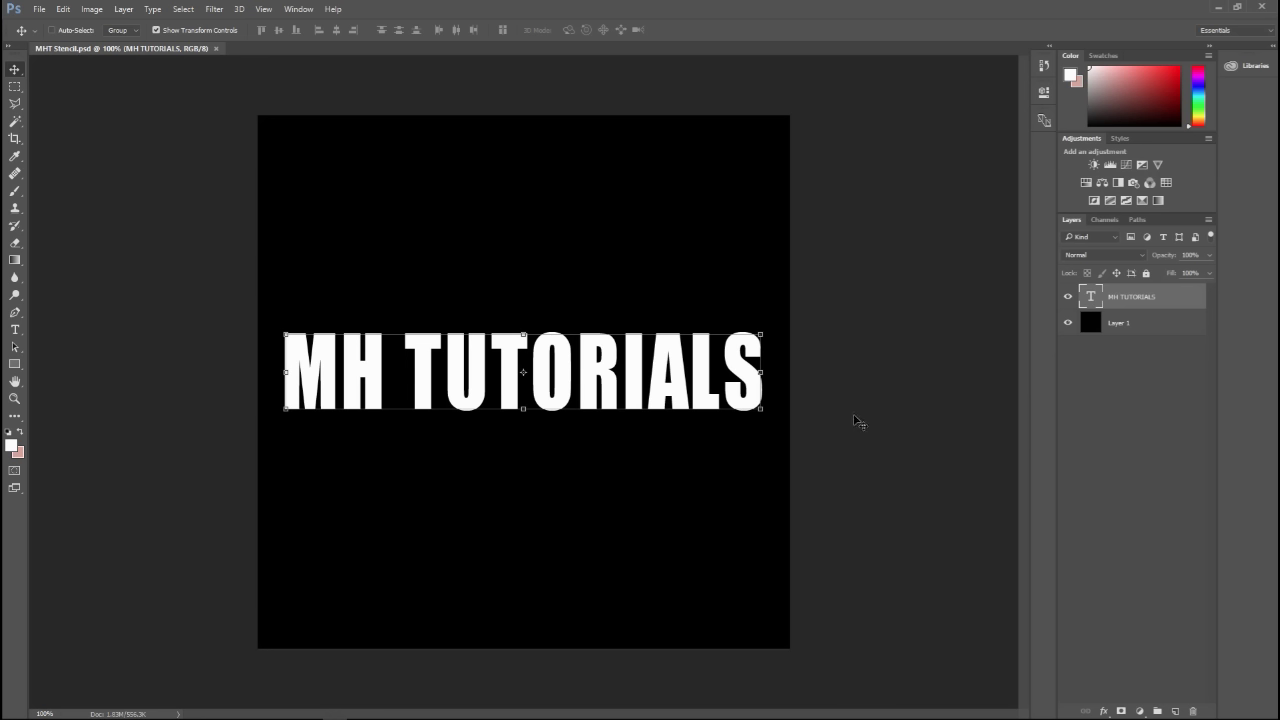
# Step: Switch to Maya and create a polygon cube at the grid's center, framed in the perspective view
pyautogui.press('F9')
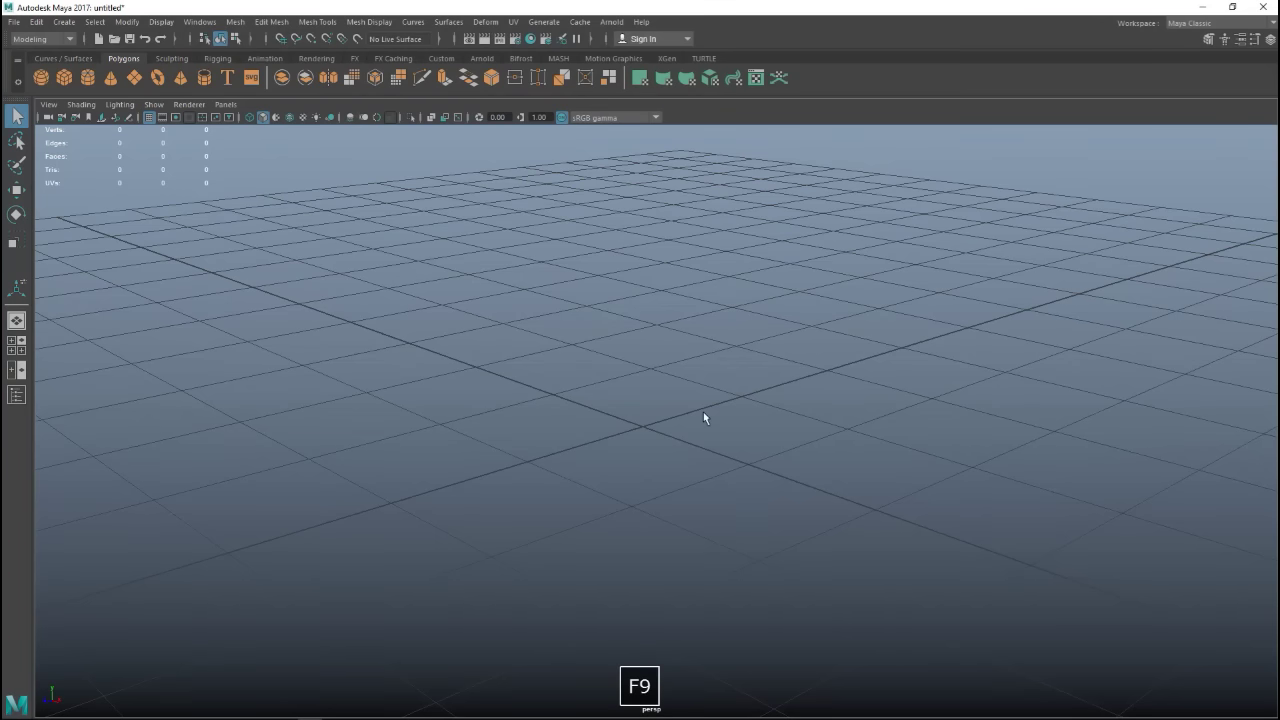
pyautogui.scroll(-6, 650, 475)
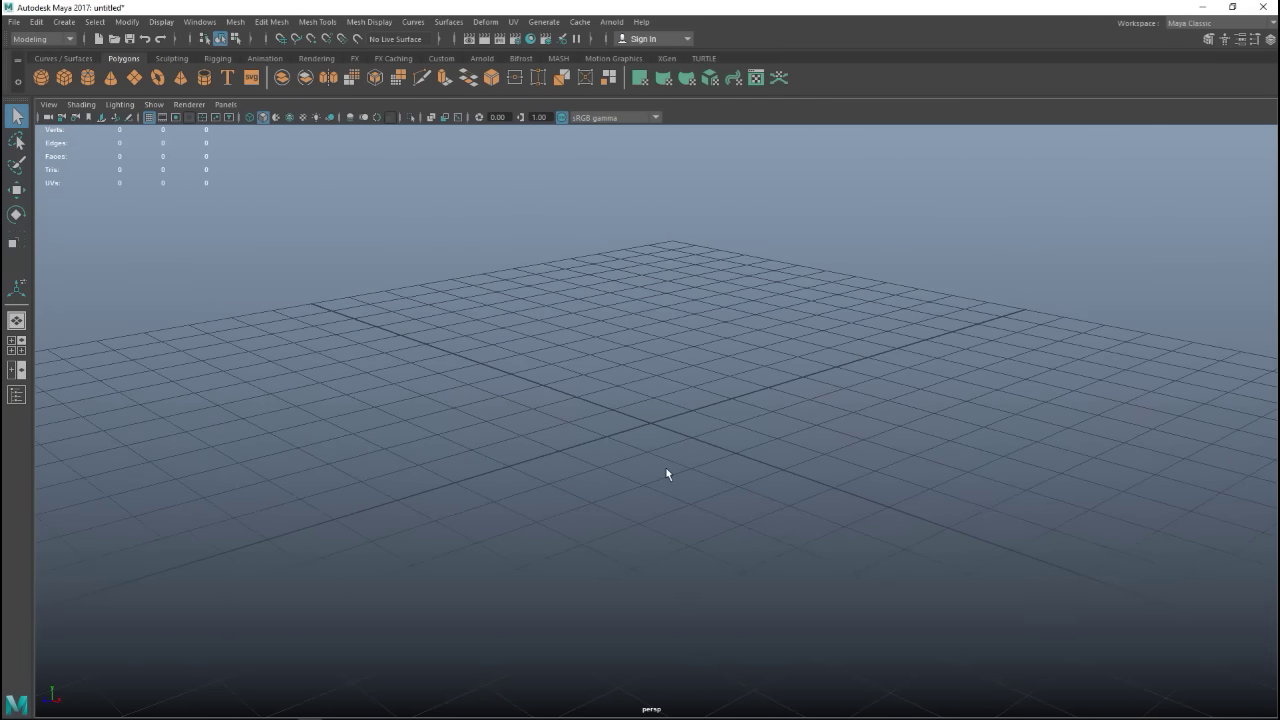
pyautogui.scroll(-3, 665, 487)
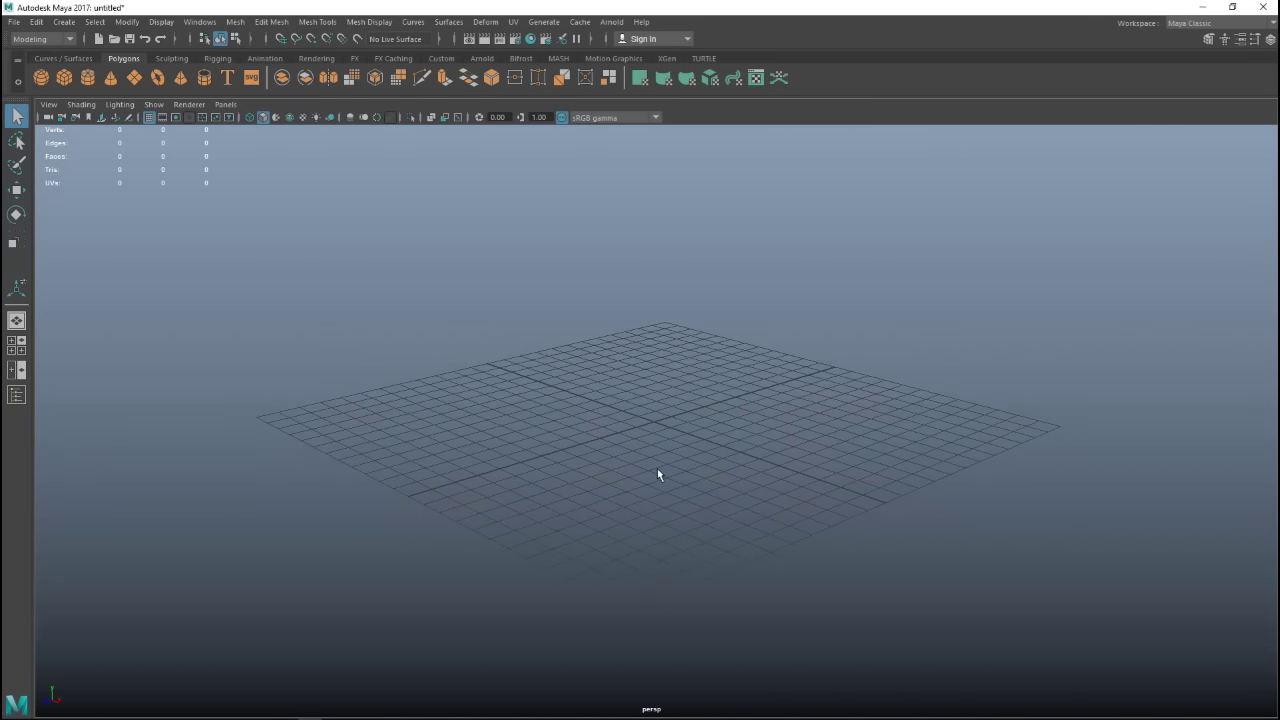
pyautogui.keyDown('alt'); pyautogui.moveTo(660, 474); pyautogui.dragTo(687, 476); pyautogui.keyUp('alt')
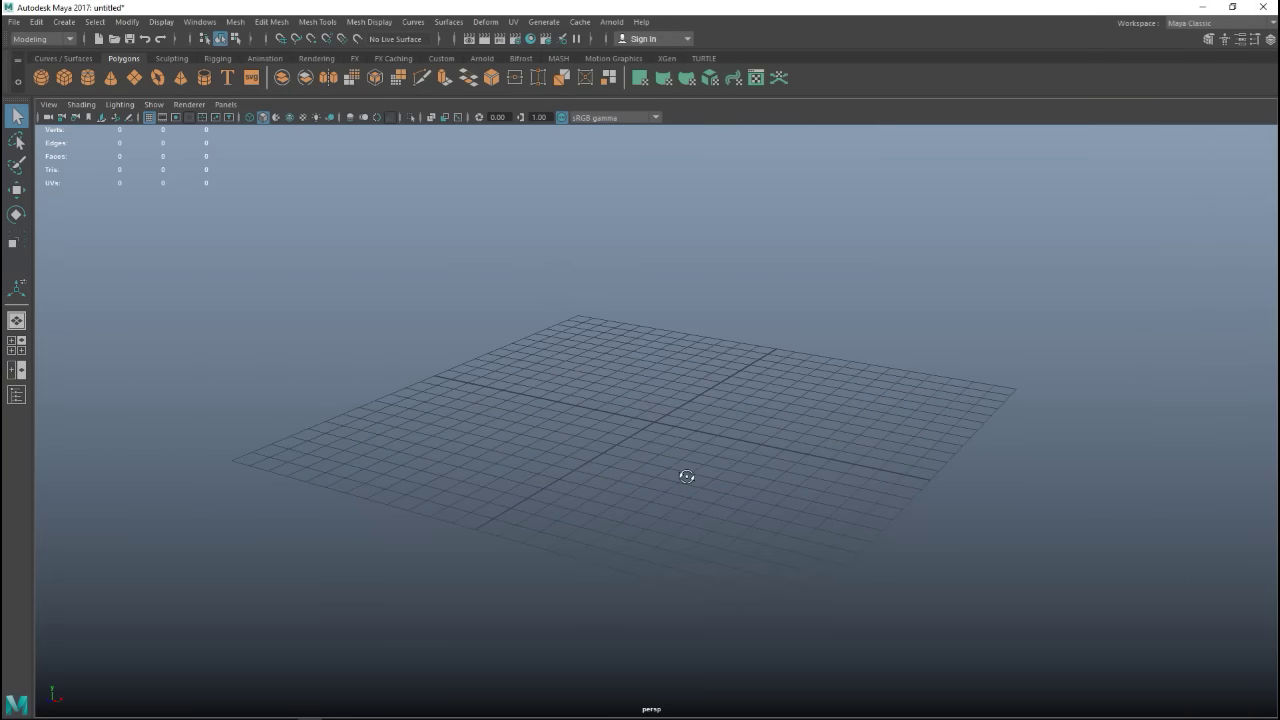
pyautogui.click(64, 77)
pyautogui.press('f')
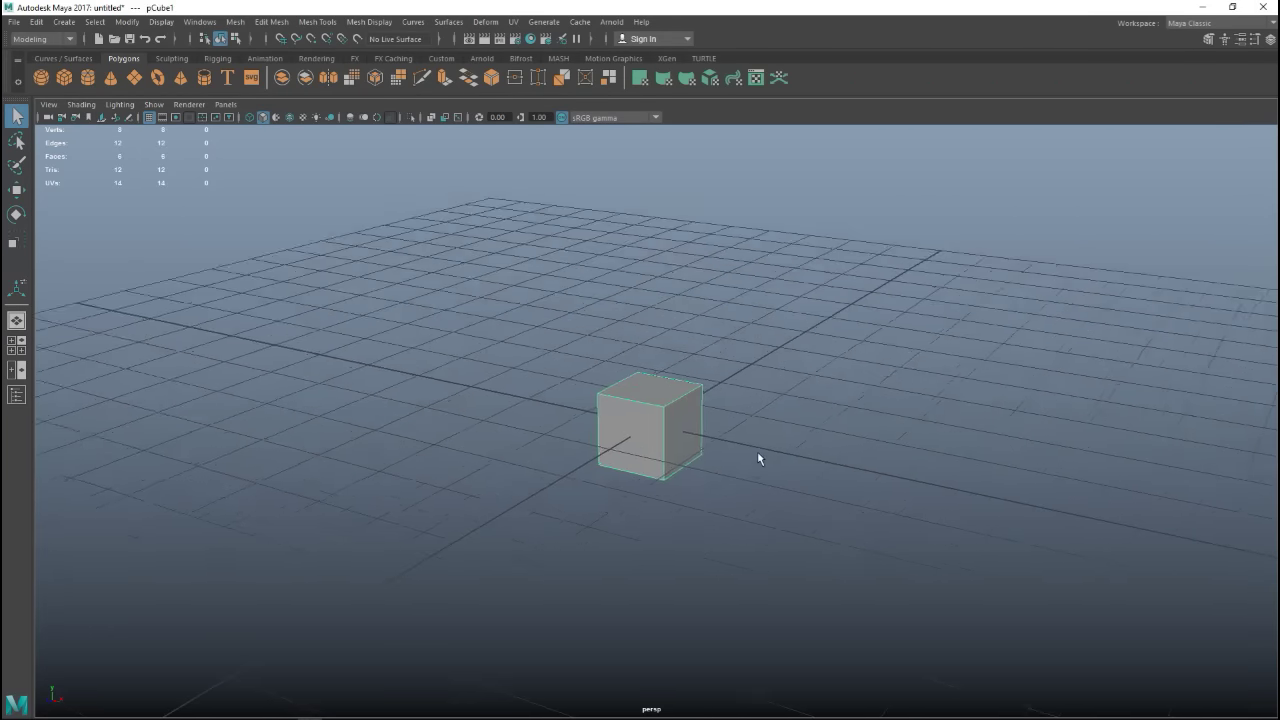
pyautogui.scroll(3, 758, 453)
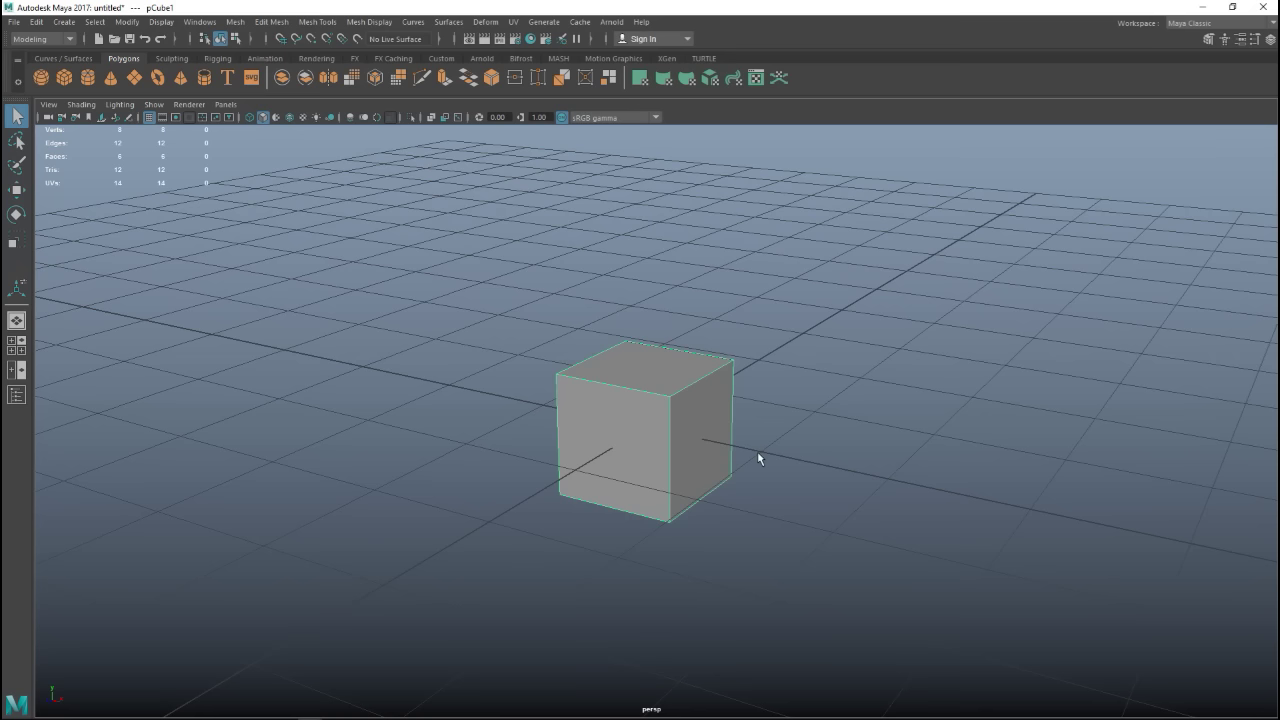
# Step: Examine the cube's UV layout in the UV Editor and close the editor
pyautogui.click(513, 21)
pyautogui.click(550, 57)
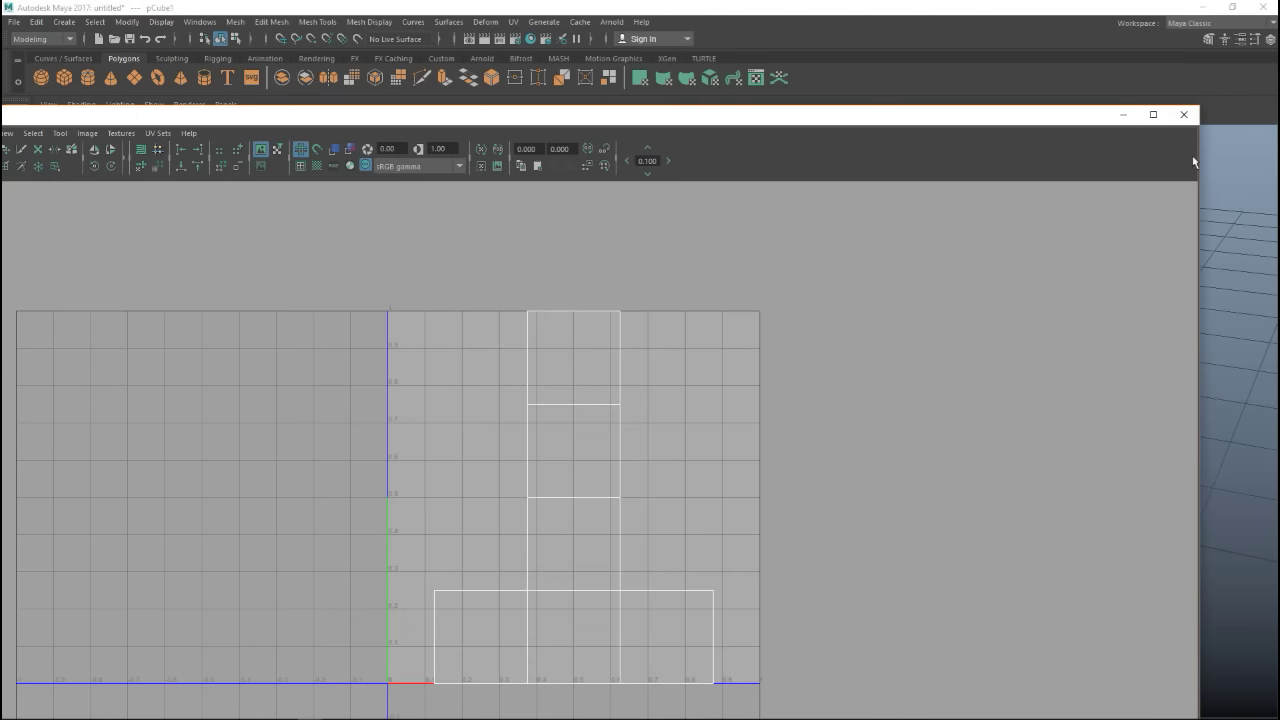
pyautogui.click(1184, 116)
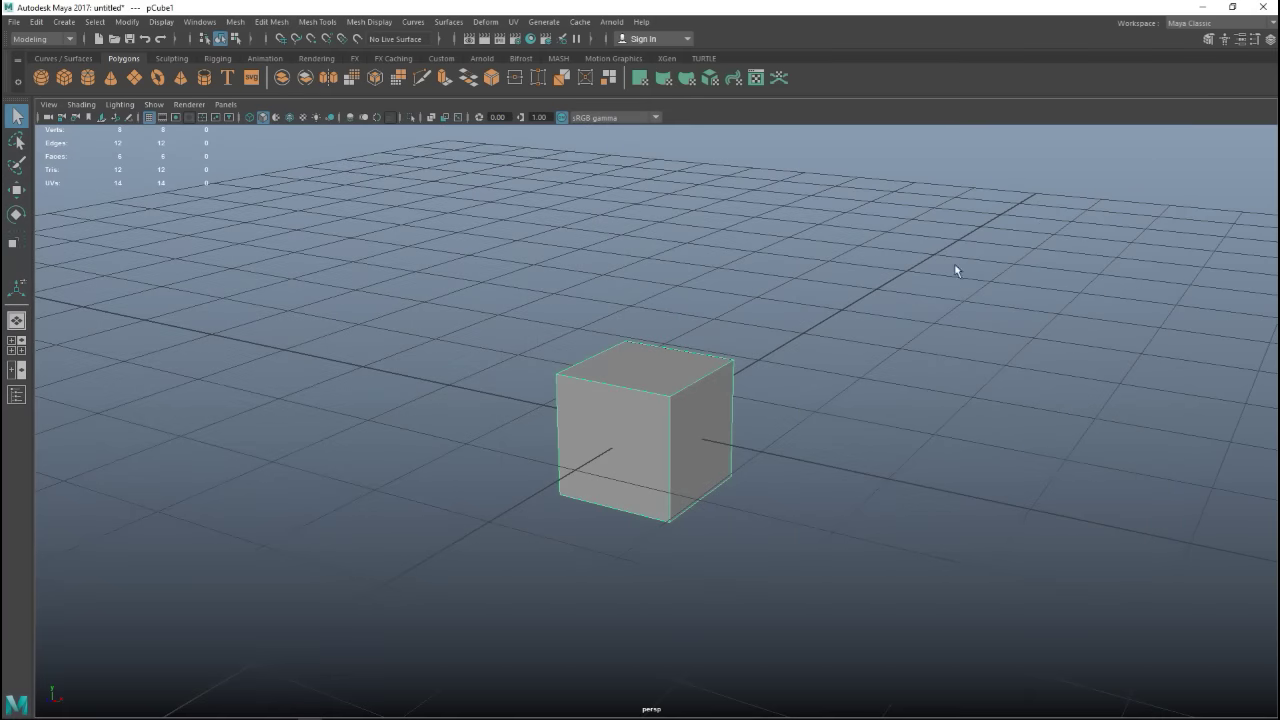
# Step: Export the selected cube to the Desktop as Cube1OBJ.obj in OBJexport format, replacing the existing file
pyautogui.click(14, 21)
pyautogui.click(94, 196)
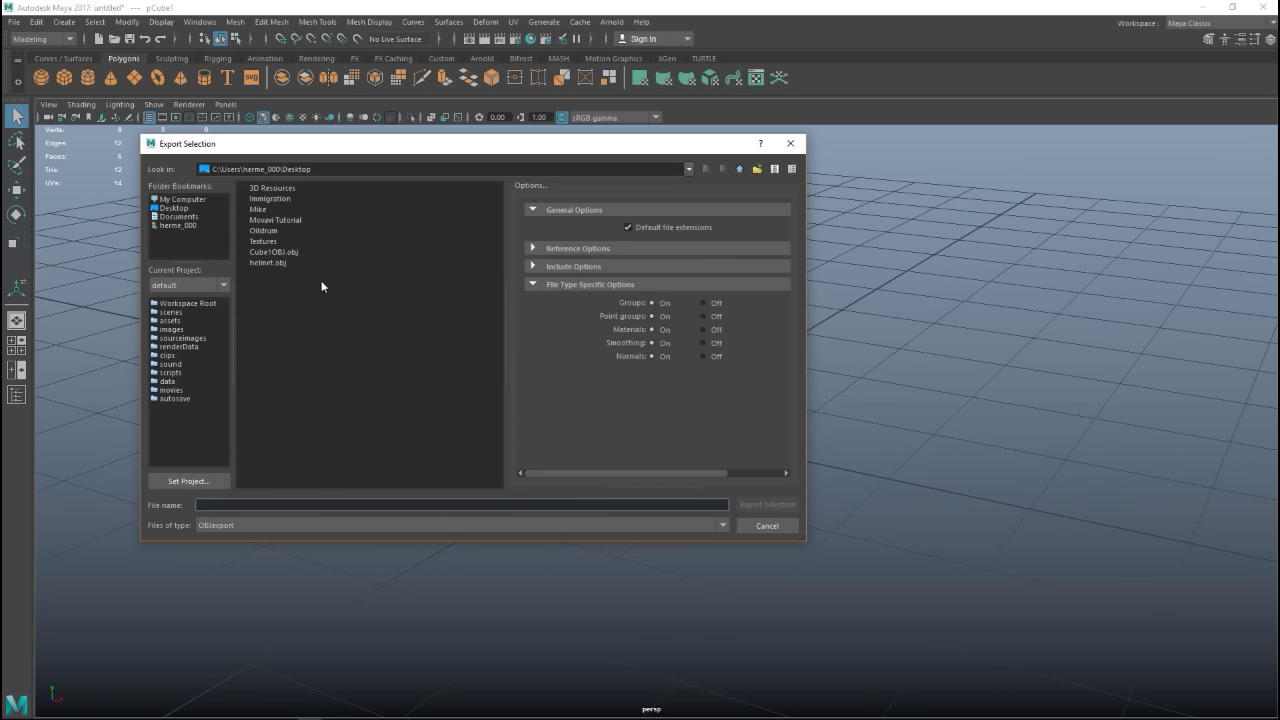
pyautogui.click(281, 251)
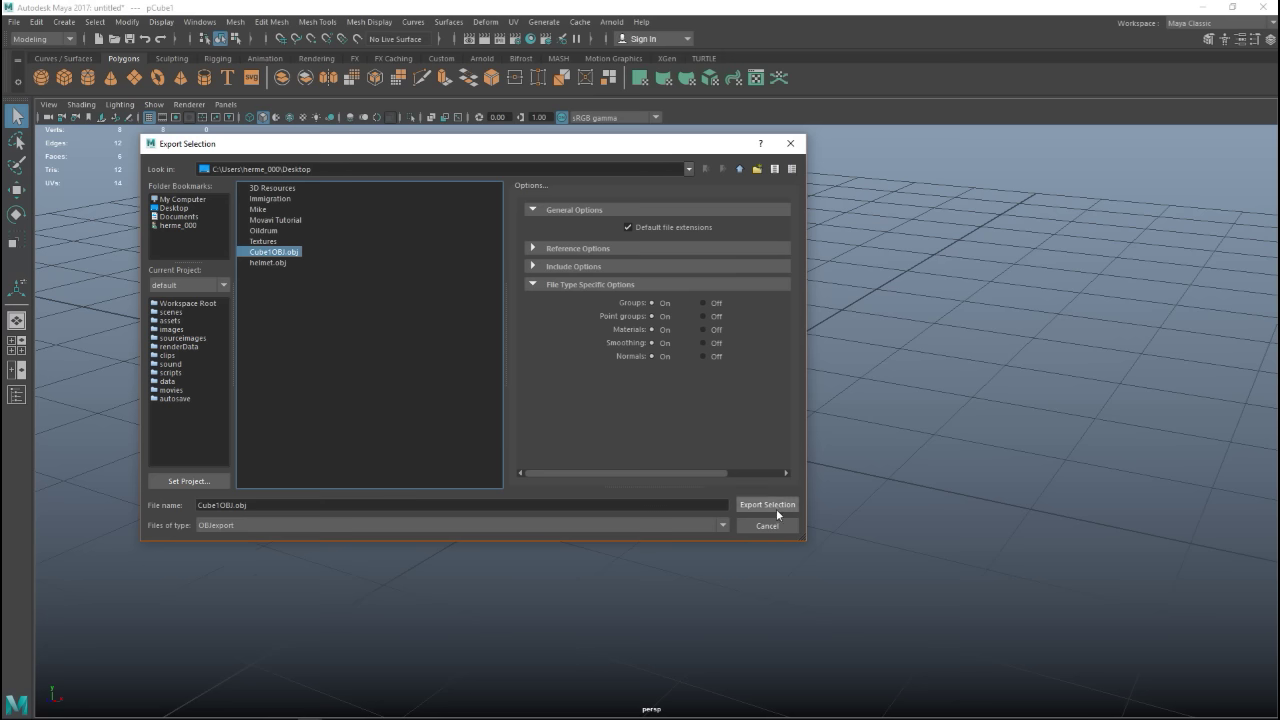
pyautogui.click(745, 504)
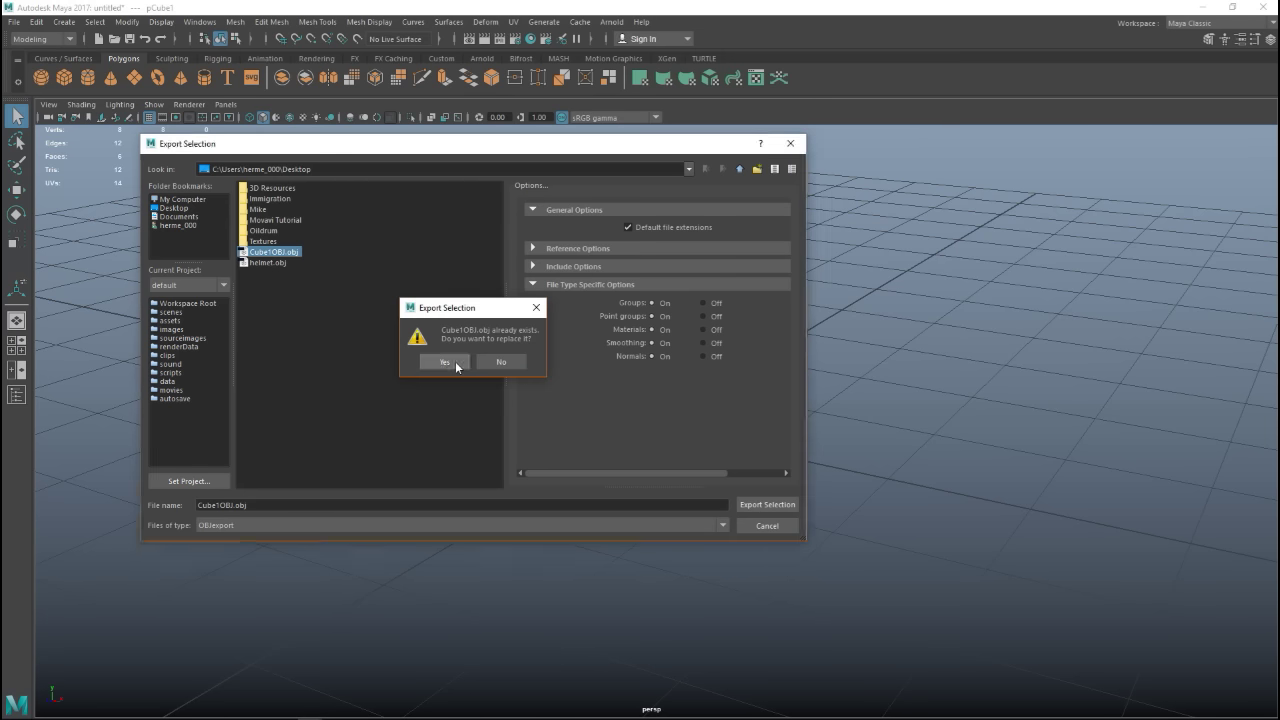
pyautogui.click(452, 362)
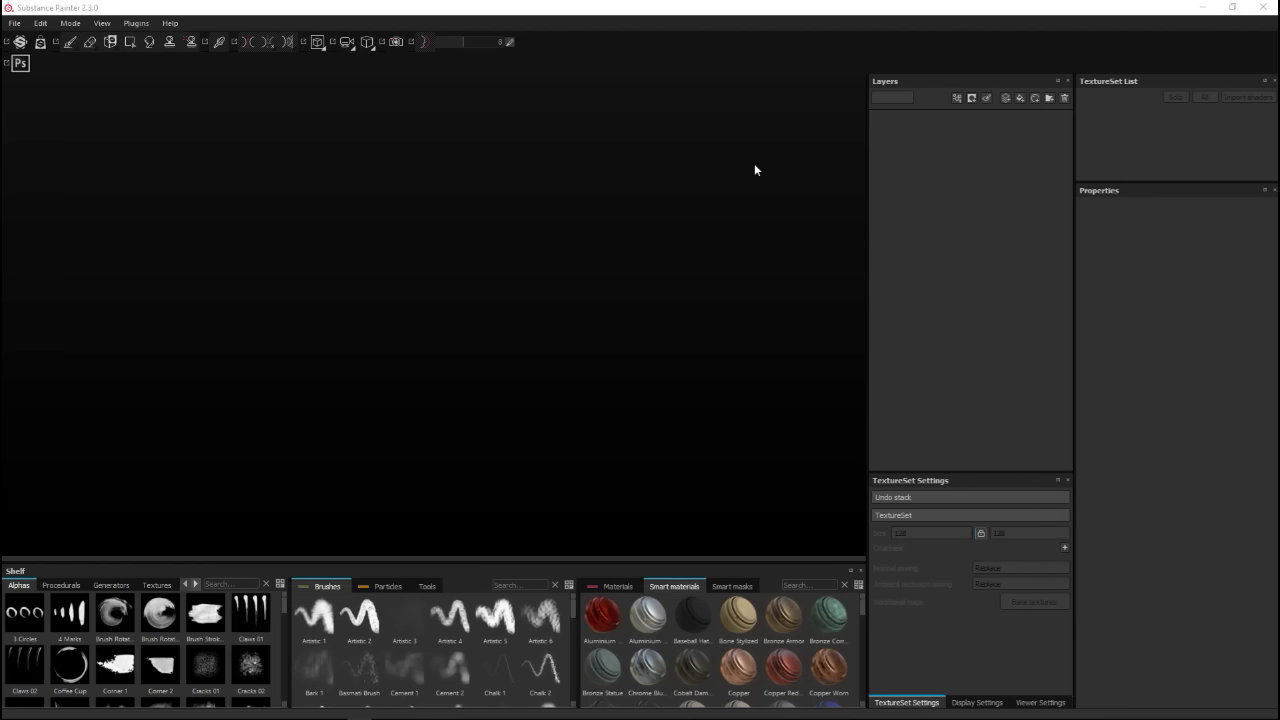
# Step: Switch to Substance Painter and import the MHT Stencil file into the Alphas shelf for the current session only
pyautogui.click(106, 25)
pyautogui.click(122, 85)
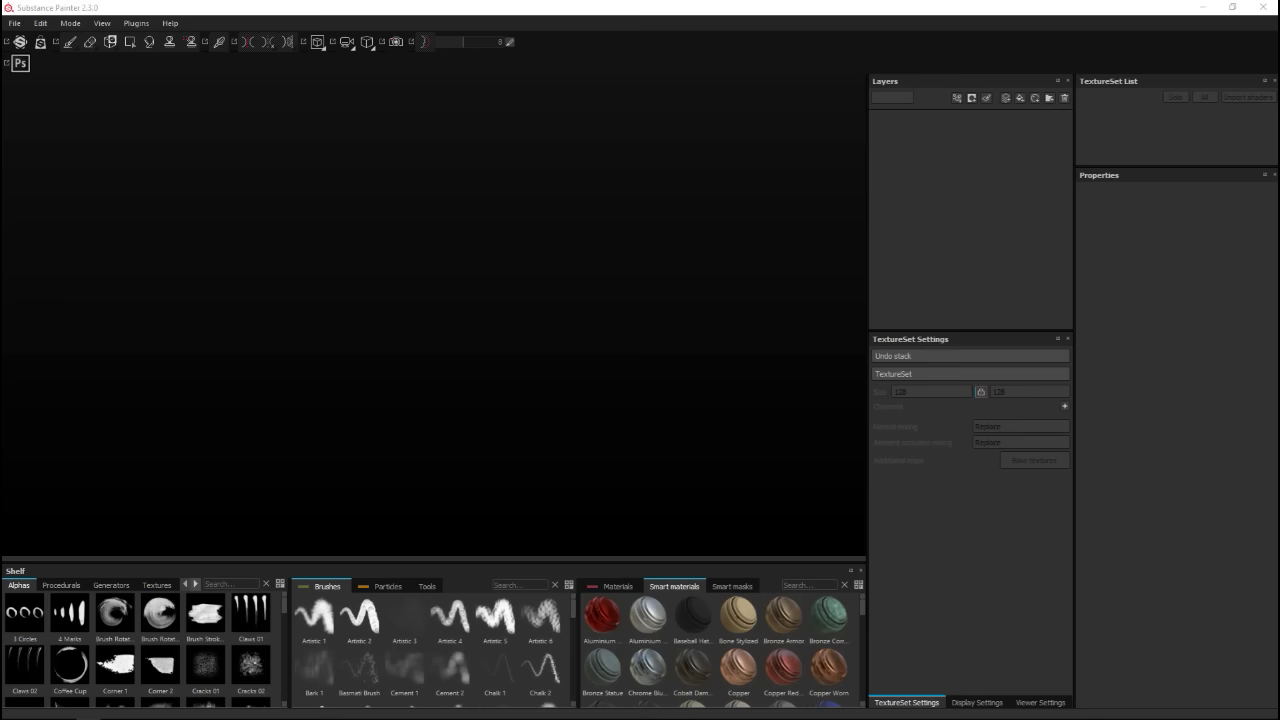
pyautogui.moveTo(790, 446); pyautogui.dragTo(123, 672)
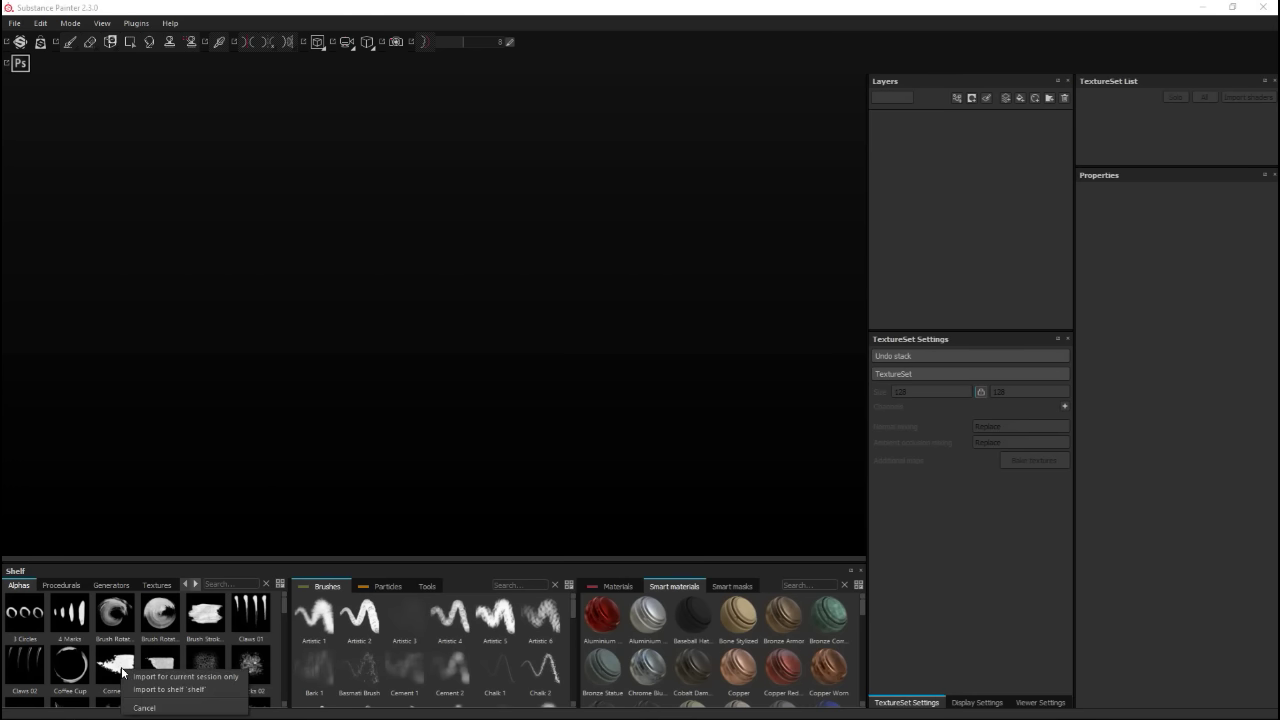
pyautogui.click(200, 679)
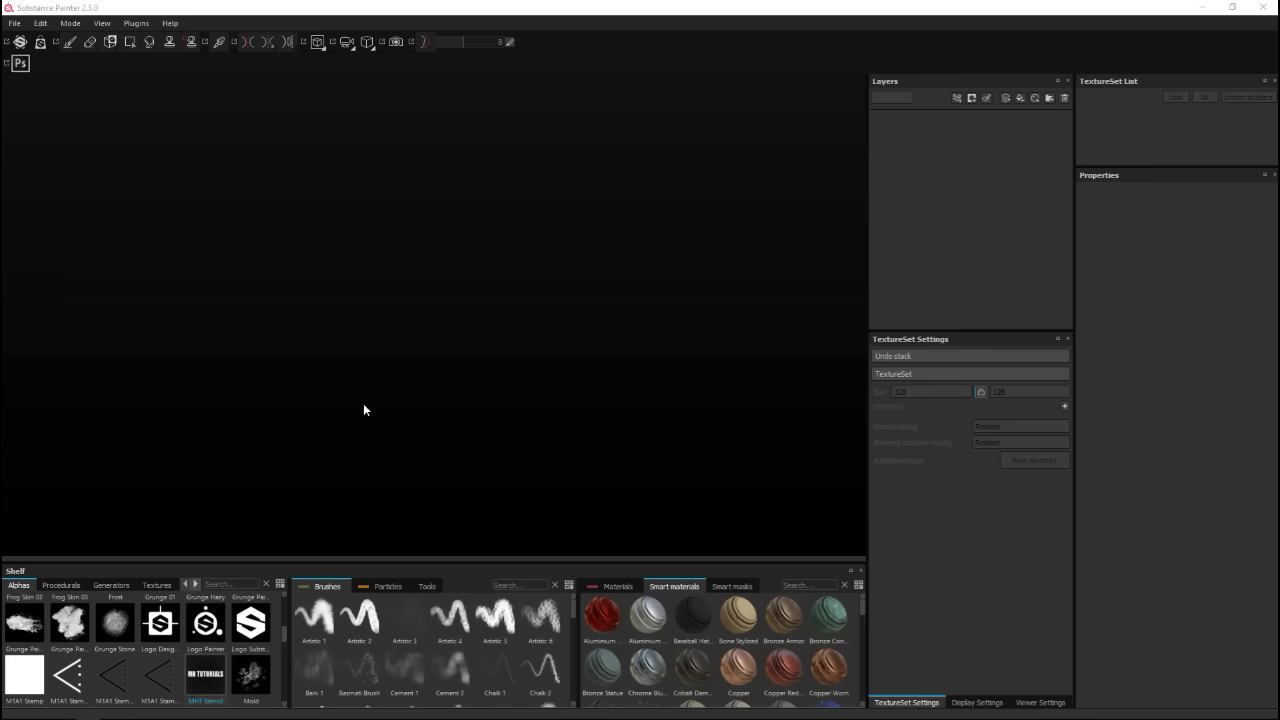
# Step: Create a new project from the Cube1OBJ mesh on the Desktop, using the pbr-metal-rough template at 1024 resolution without UDIM texture sets
pyautogui.click(13, 23)
pyautogui.click(26, 41)
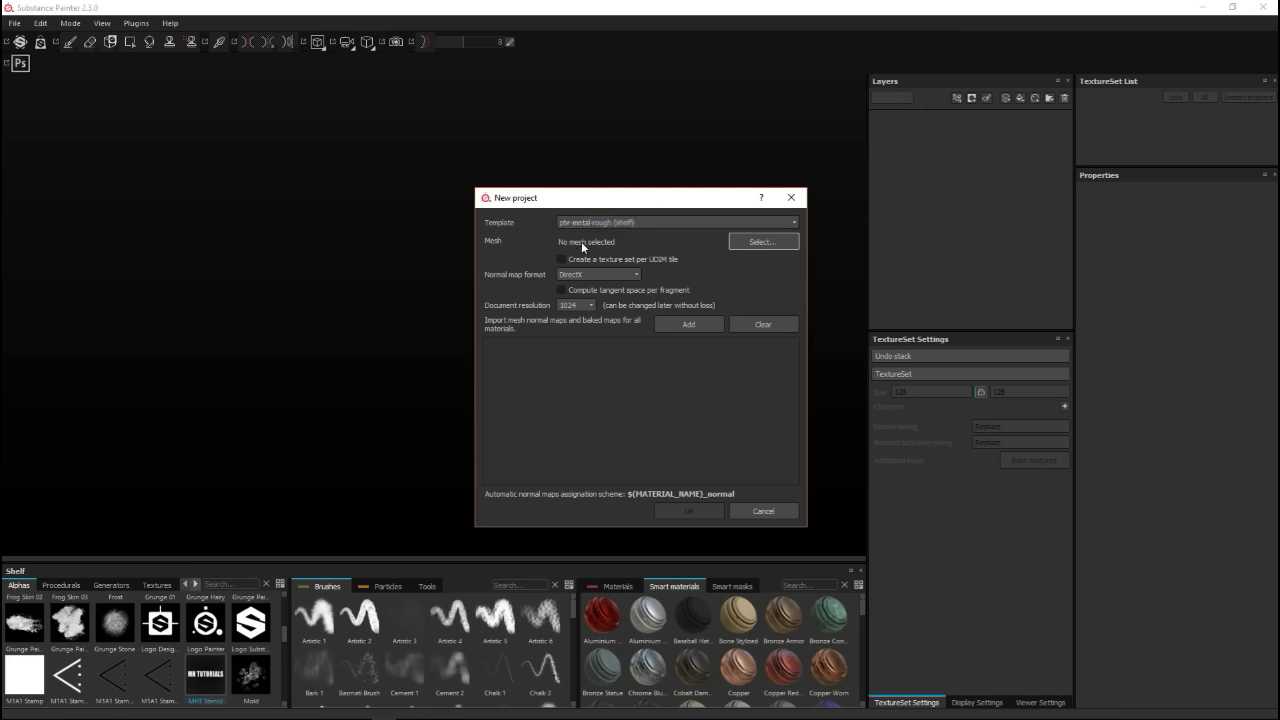
pyautogui.click(622, 259)
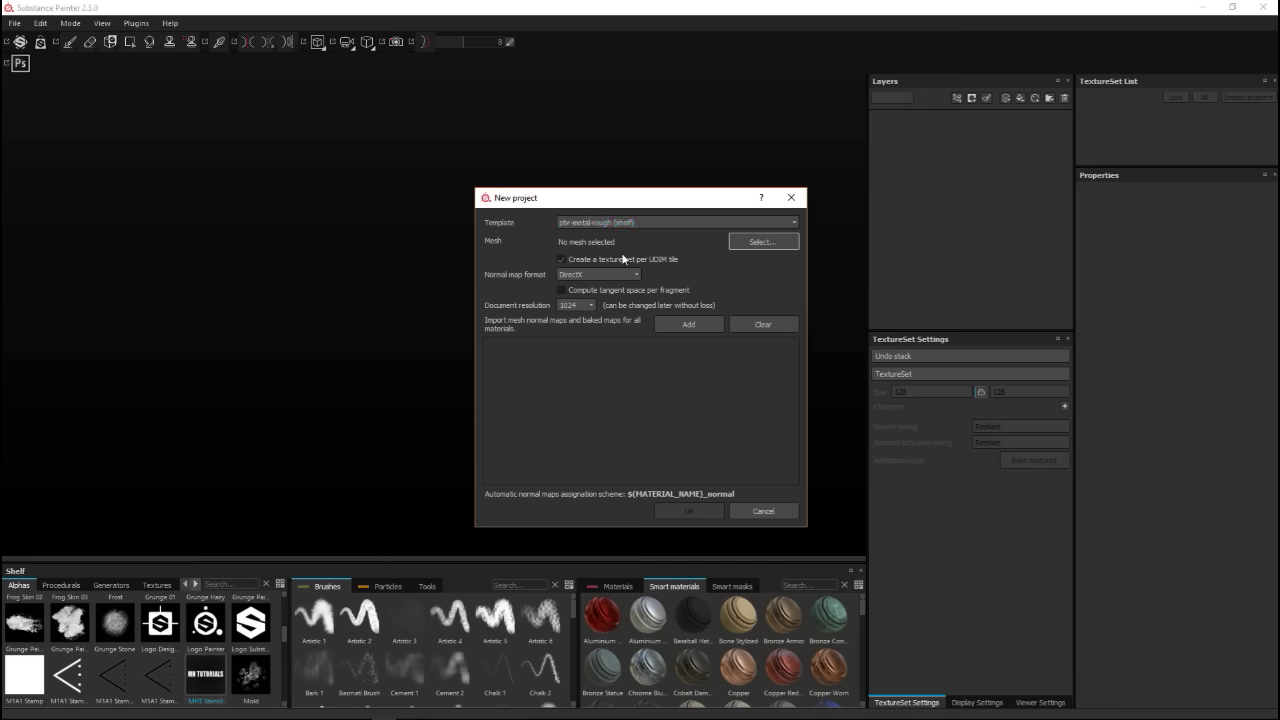
pyautogui.click(763, 243)
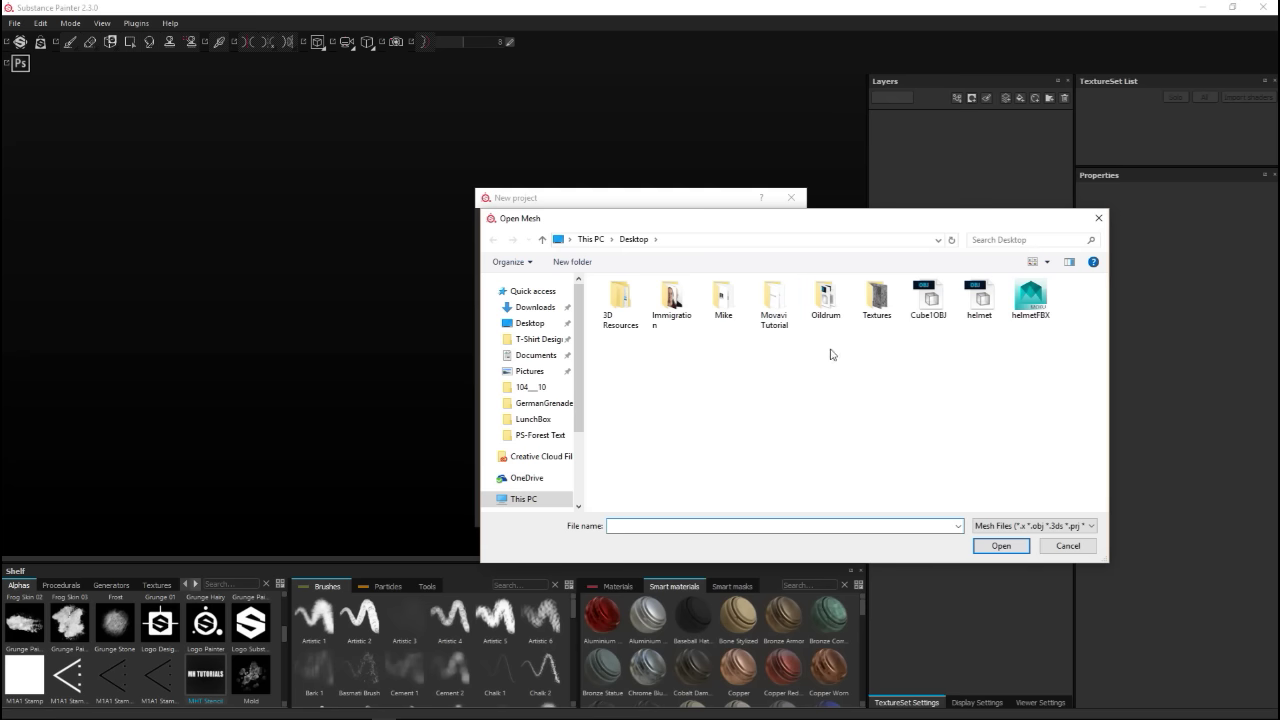
pyautogui.click(927, 303)
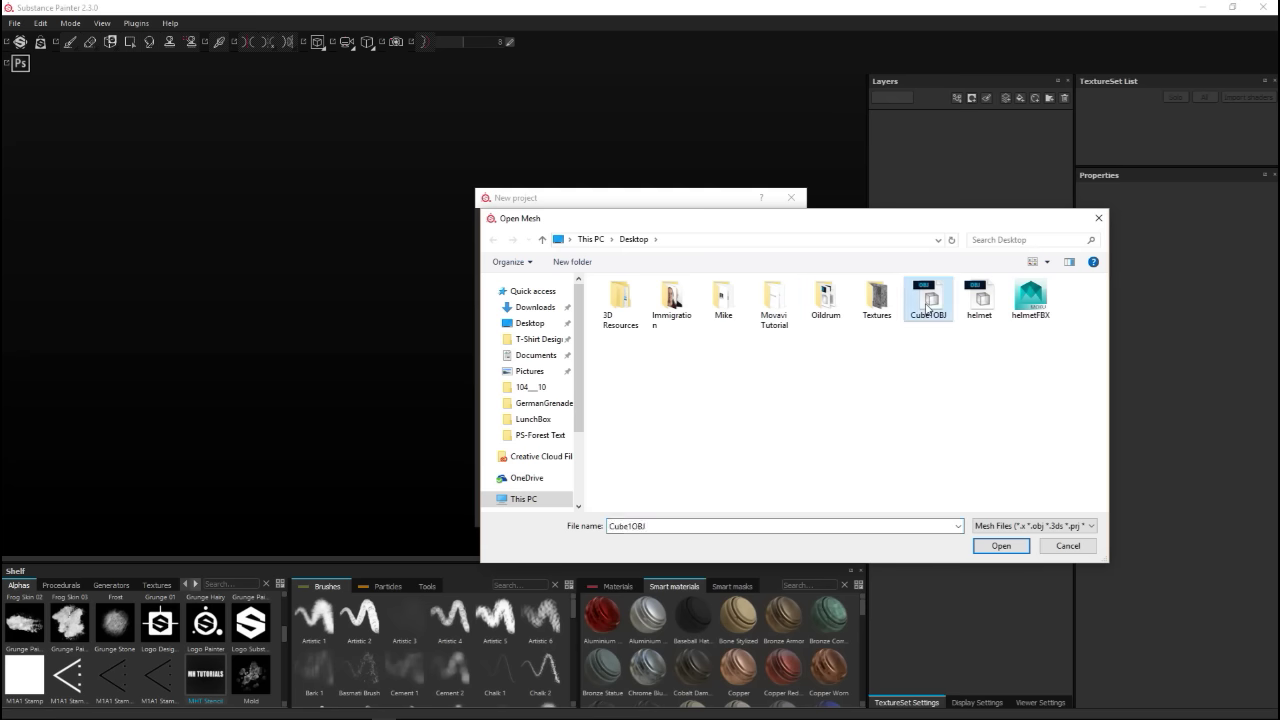
pyautogui.click(986, 547)
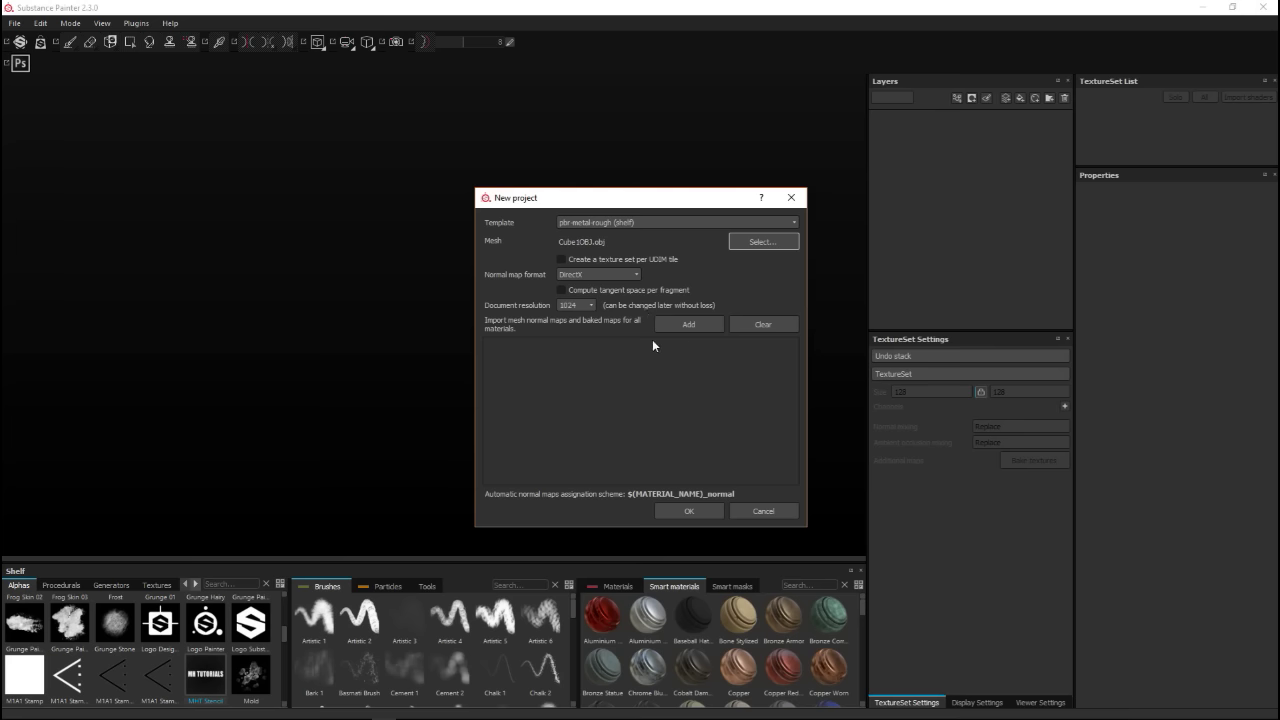
pyautogui.click(682, 513)
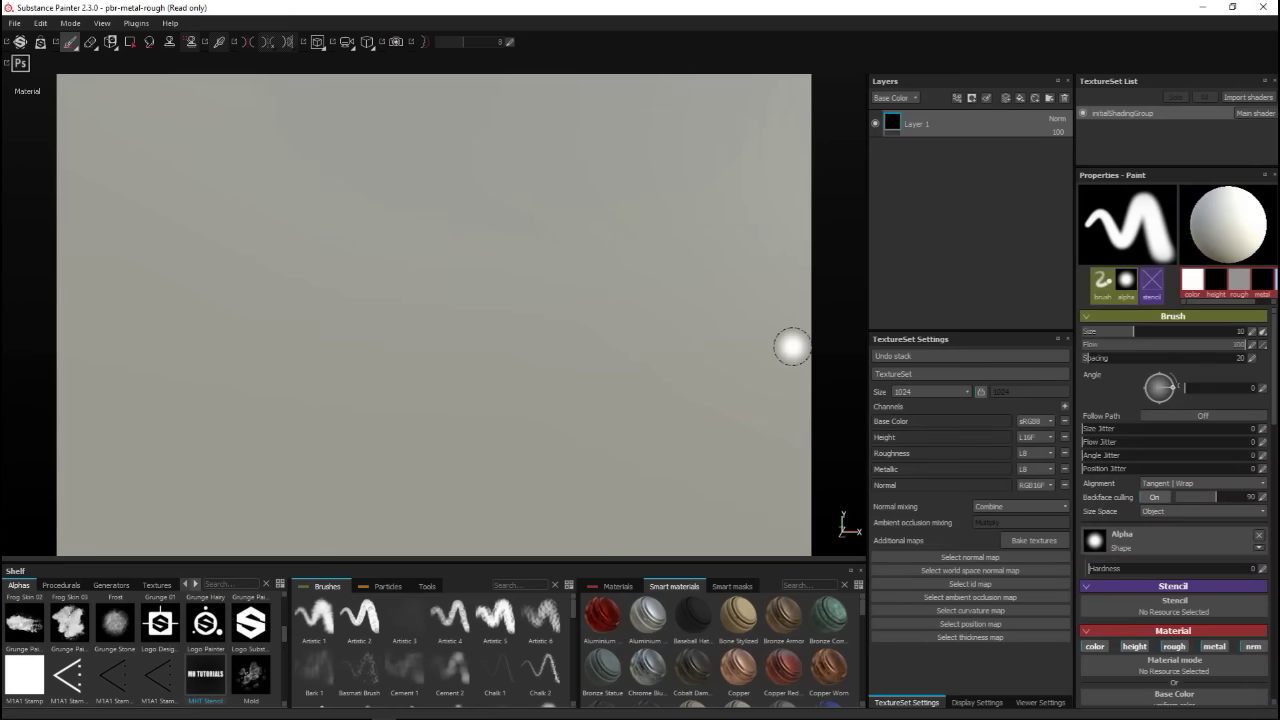
# Step: Examine the cube's UV layout in the combined 3D/2D view and return to the 3D-only view
pyautogui.scroll(-4, 837, 312)
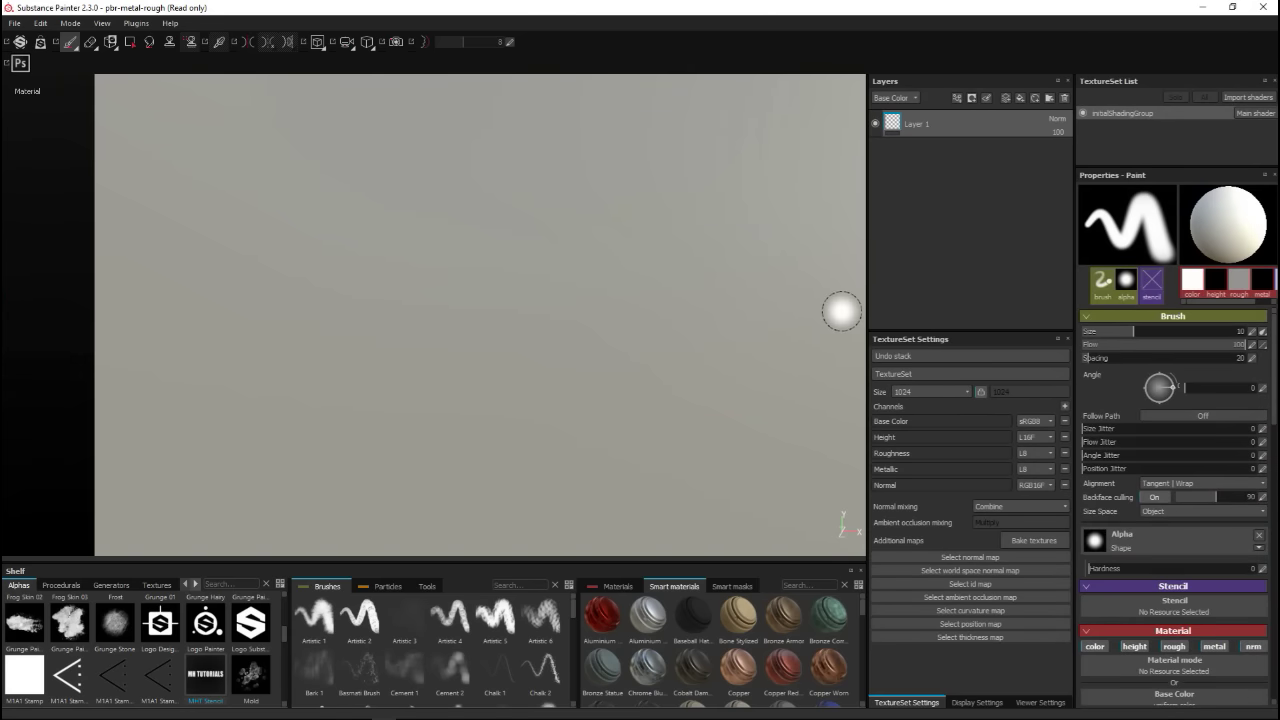
pyautogui.scroll(-2, 460, 346)
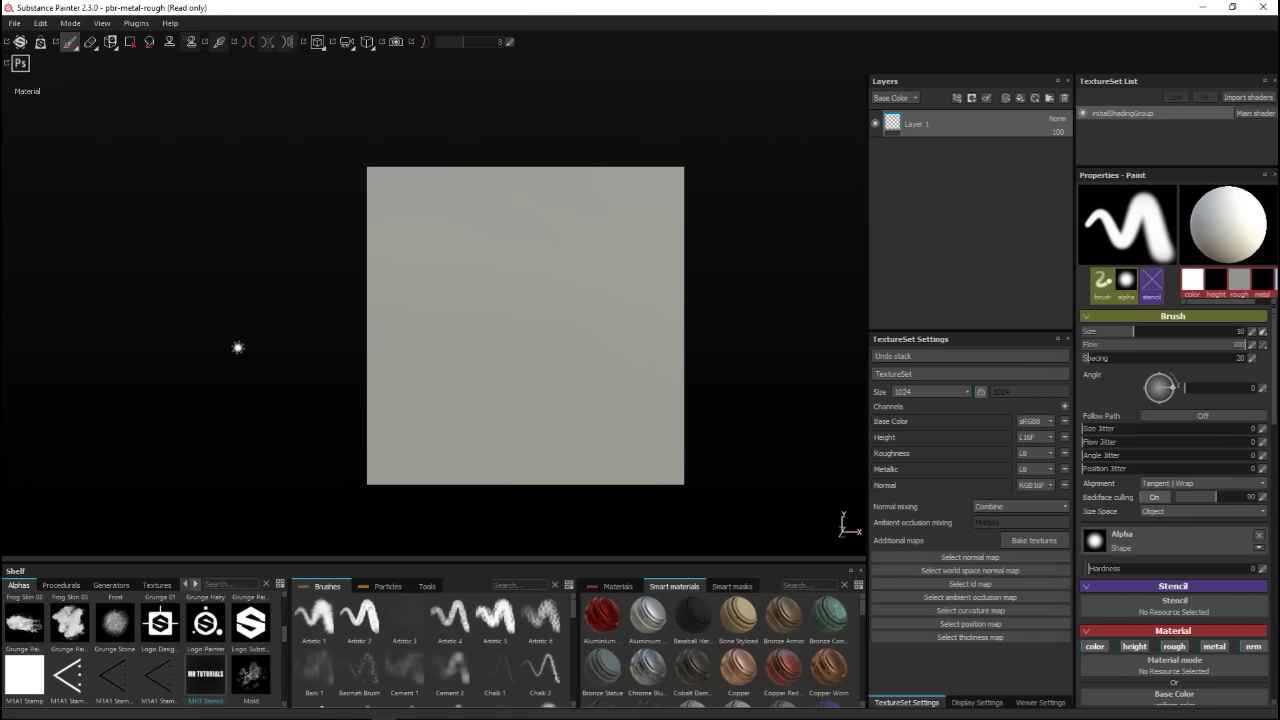
pyautogui.keyDown('alt'); pyautogui.moveTo(214, 351); pyautogui.dragTo(618, 480); pyautogui.keyUp('alt')
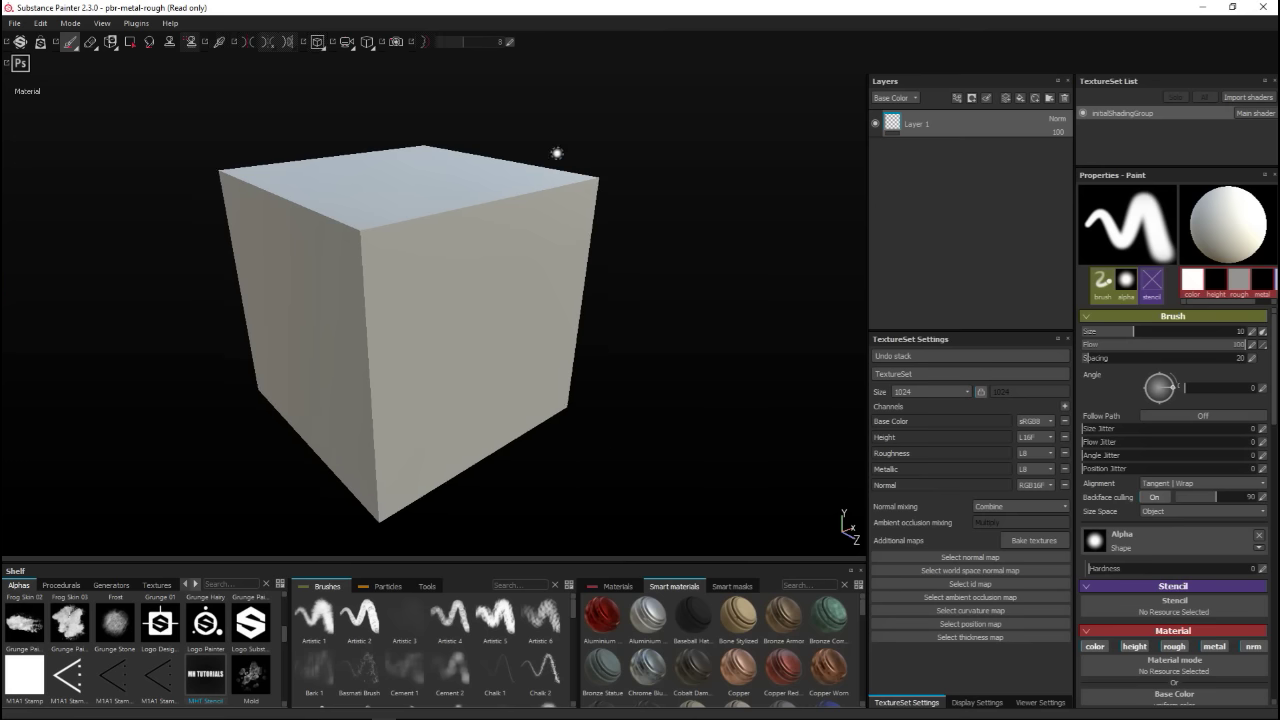
pyautogui.click(318, 45)
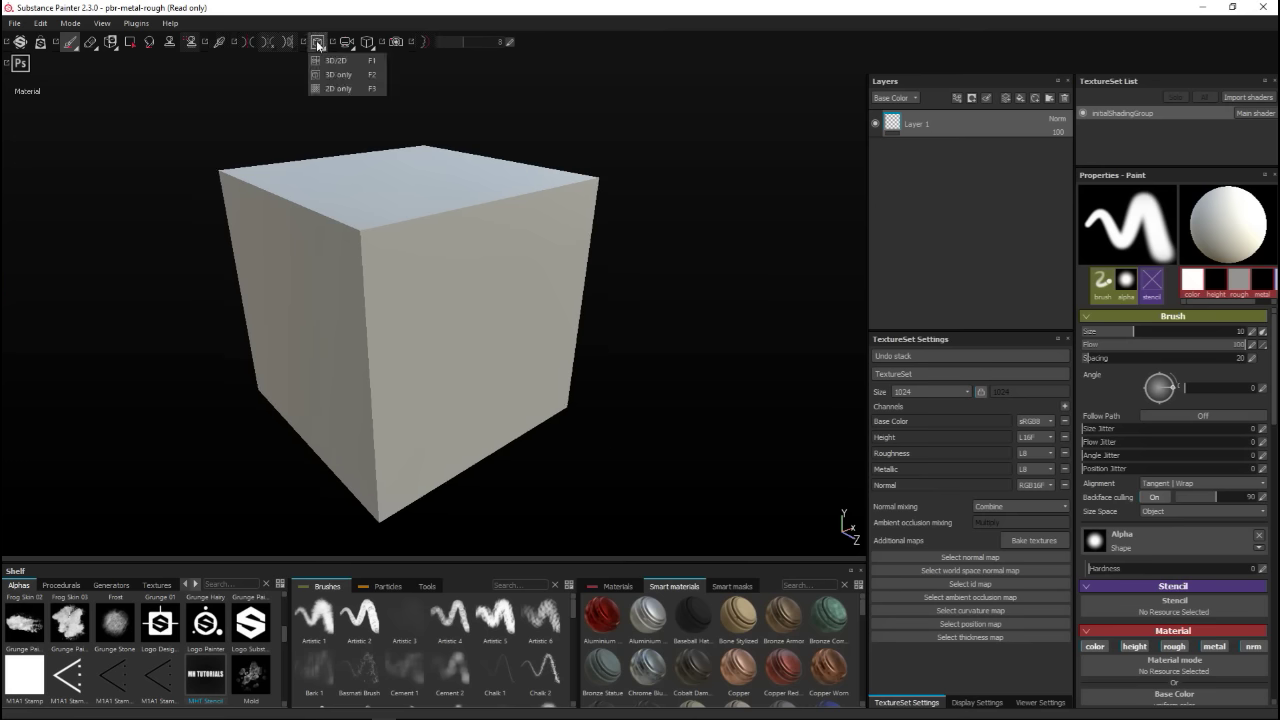
pyautogui.click(340, 59)
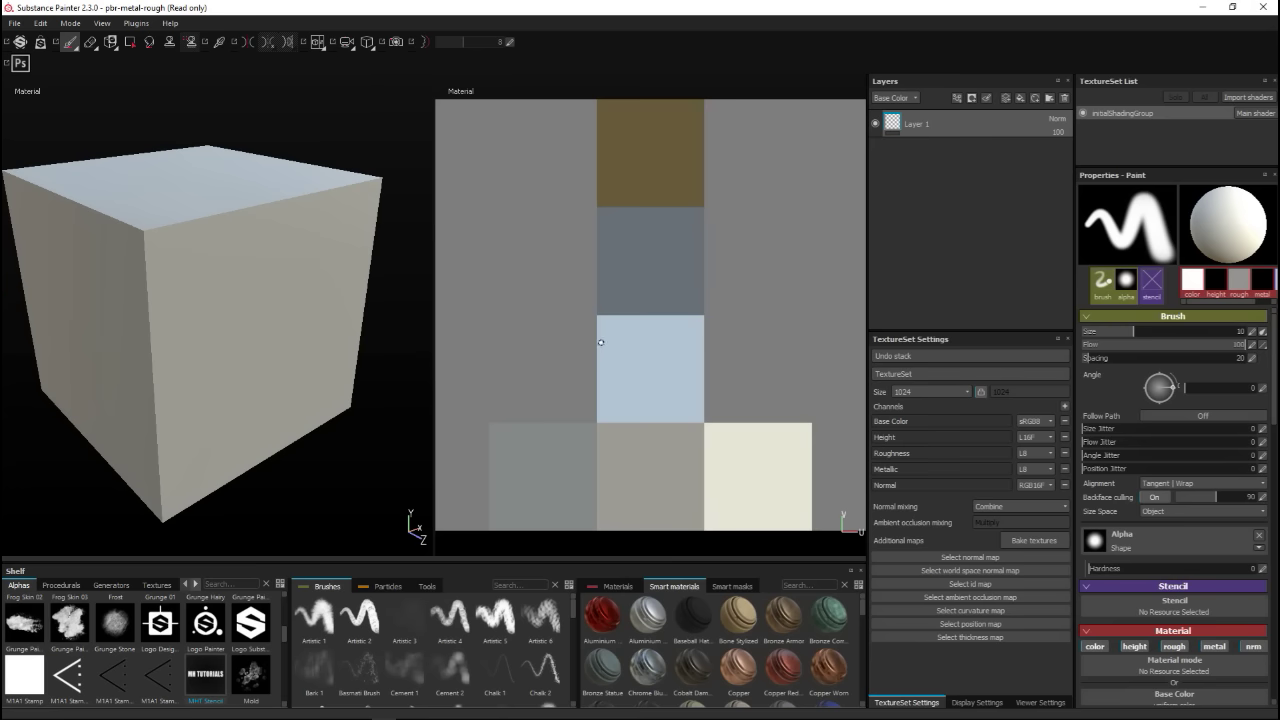
pyautogui.click(316, 42)
pyautogui.click(337, 76)
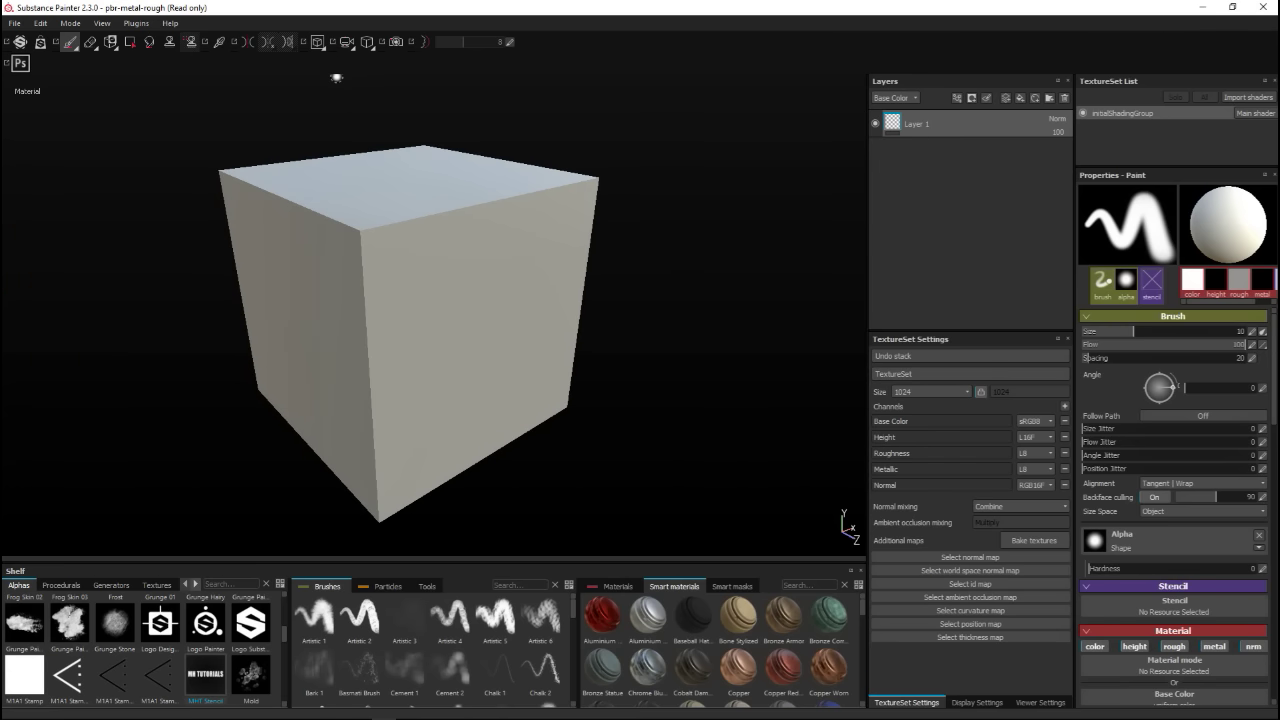
# Step: Search the smart materials for "steel", preview several of them and select Steel Scratched
pyautogui.scroll(-2, 640, 412)
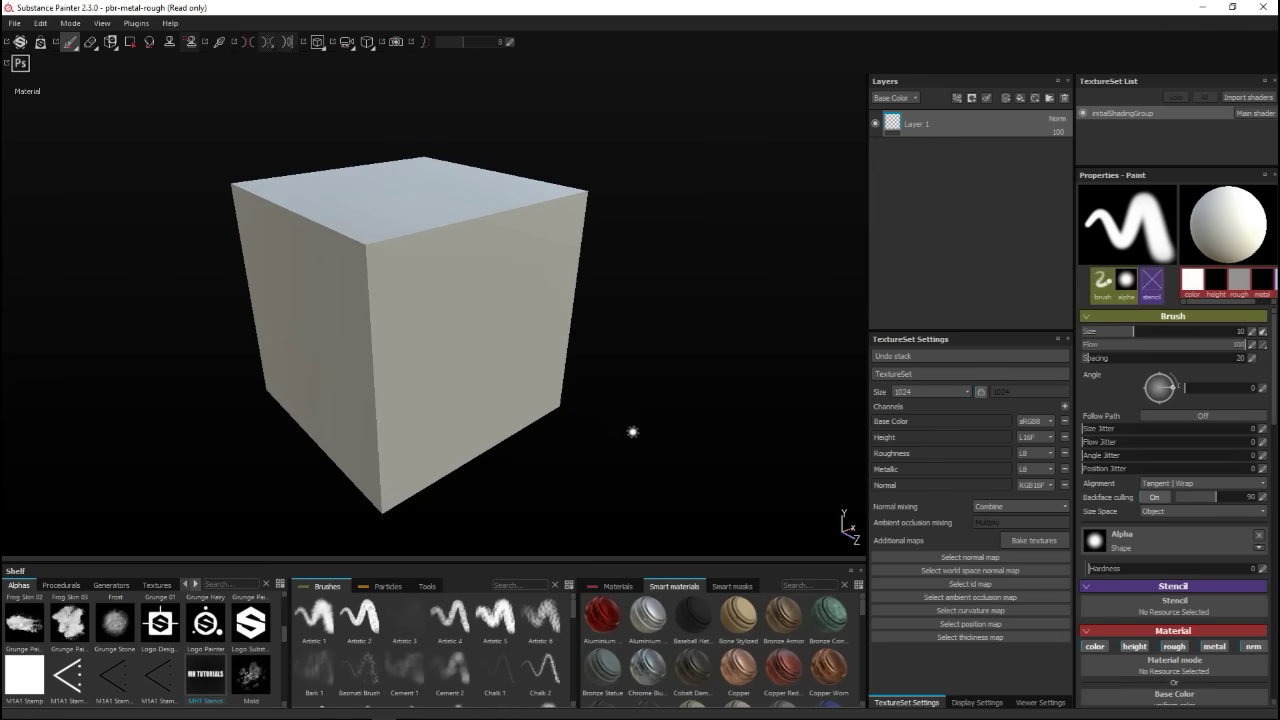
pyautogui.moveTo(631, 434)
pyautogui.keyDown('alt'); pyautogui.mouseDown()
pyautogui.moveTo(621, 416)
pyautogui.moveTo(623, 434)
pyautogui.moveTo(646, 409)
pyautogui.moveTo(647, 422)
pyautogui.mouseUp(); pyautogui.keyUp('alt')
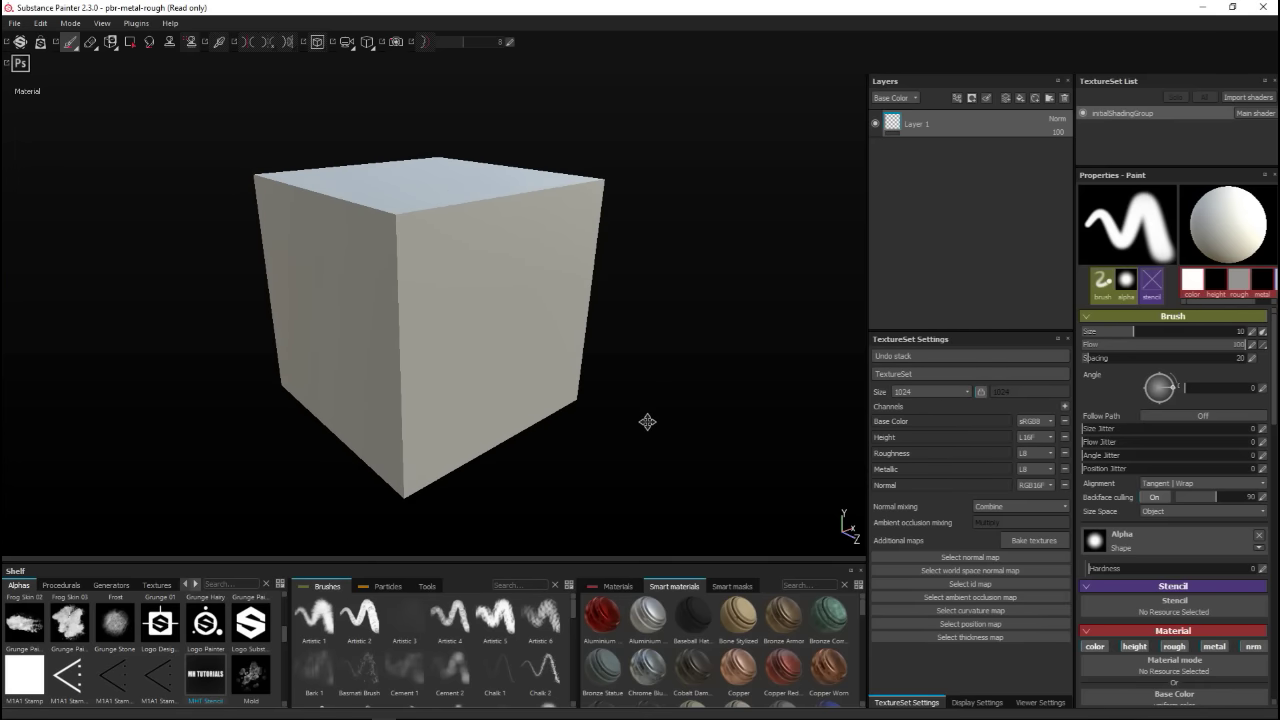
pyautogui.click(818, 590)
pyautogui.write('steel')
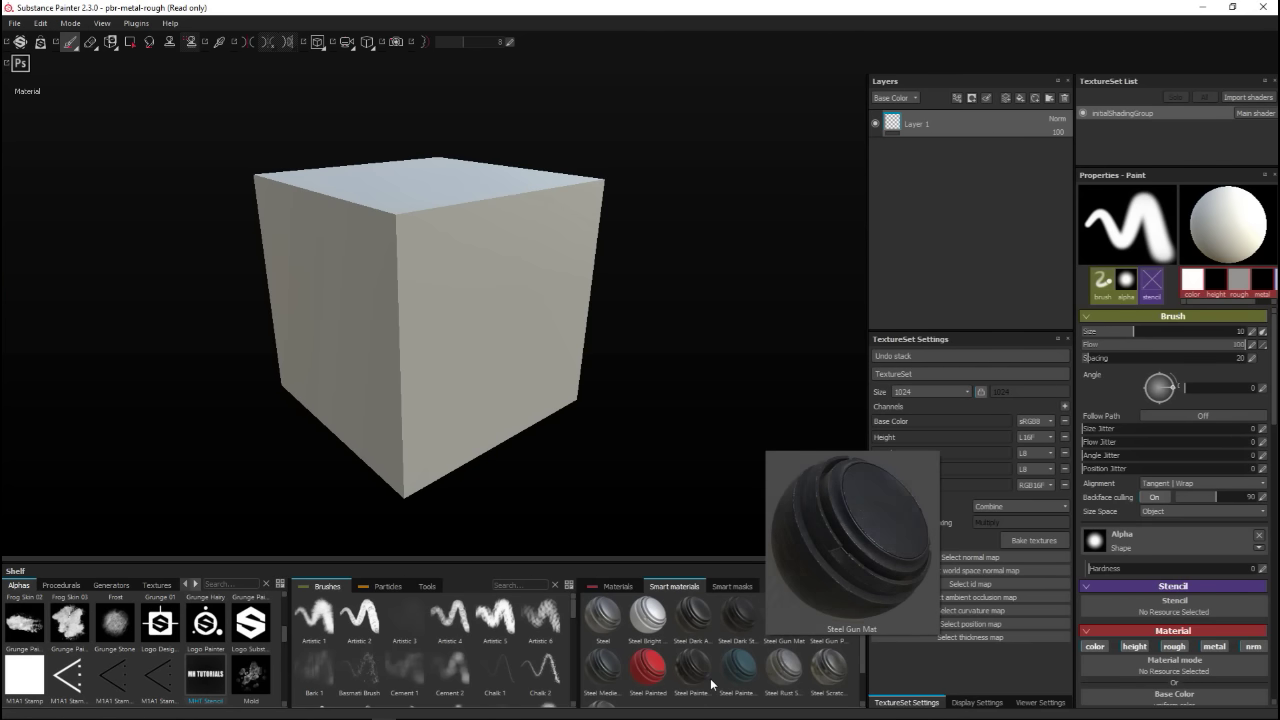
pyautogui.moveTo(692, 676)
pyautogui.moveTo(607, 679)
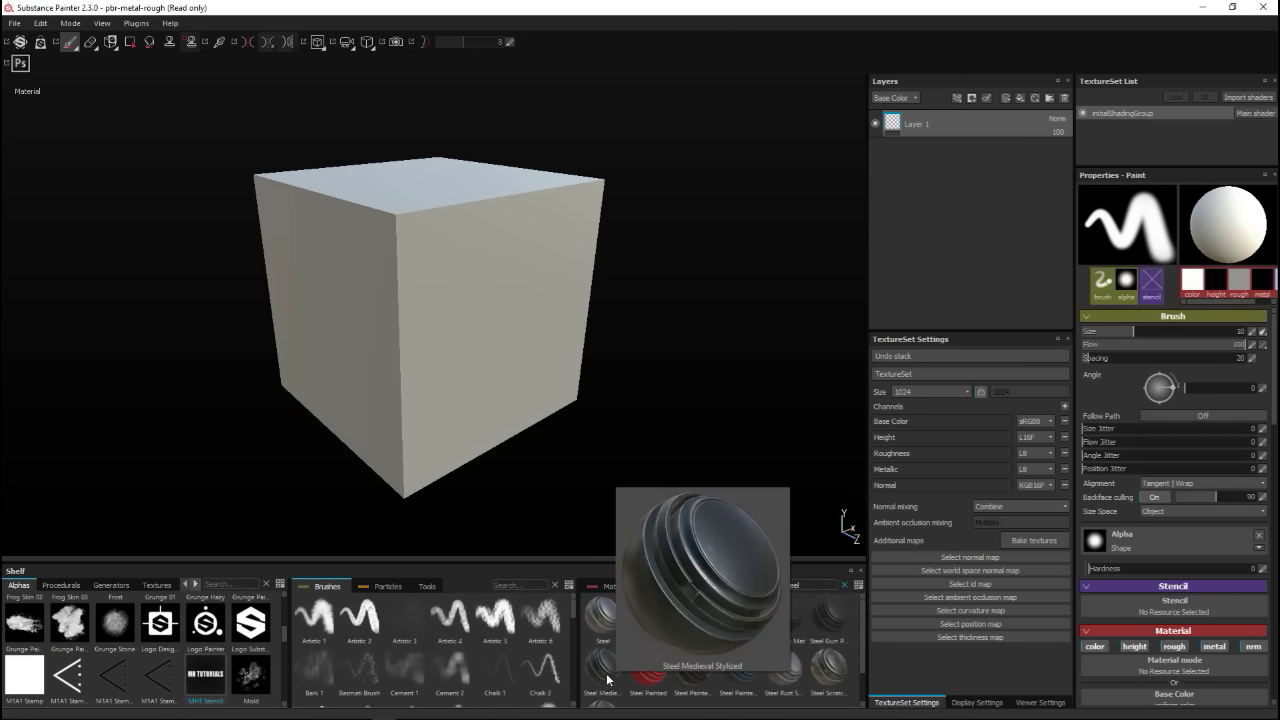
pyautogui.moveTo(600, 627)
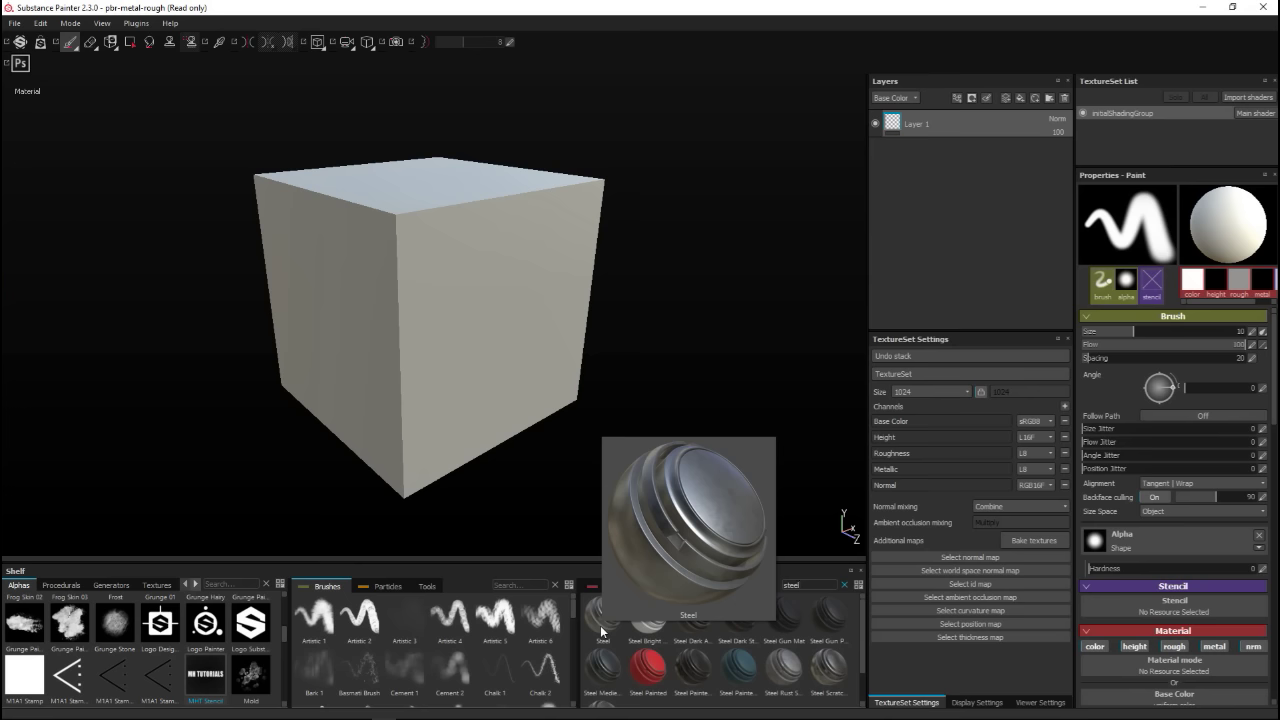
pyautogui.moveTo(830, 678)
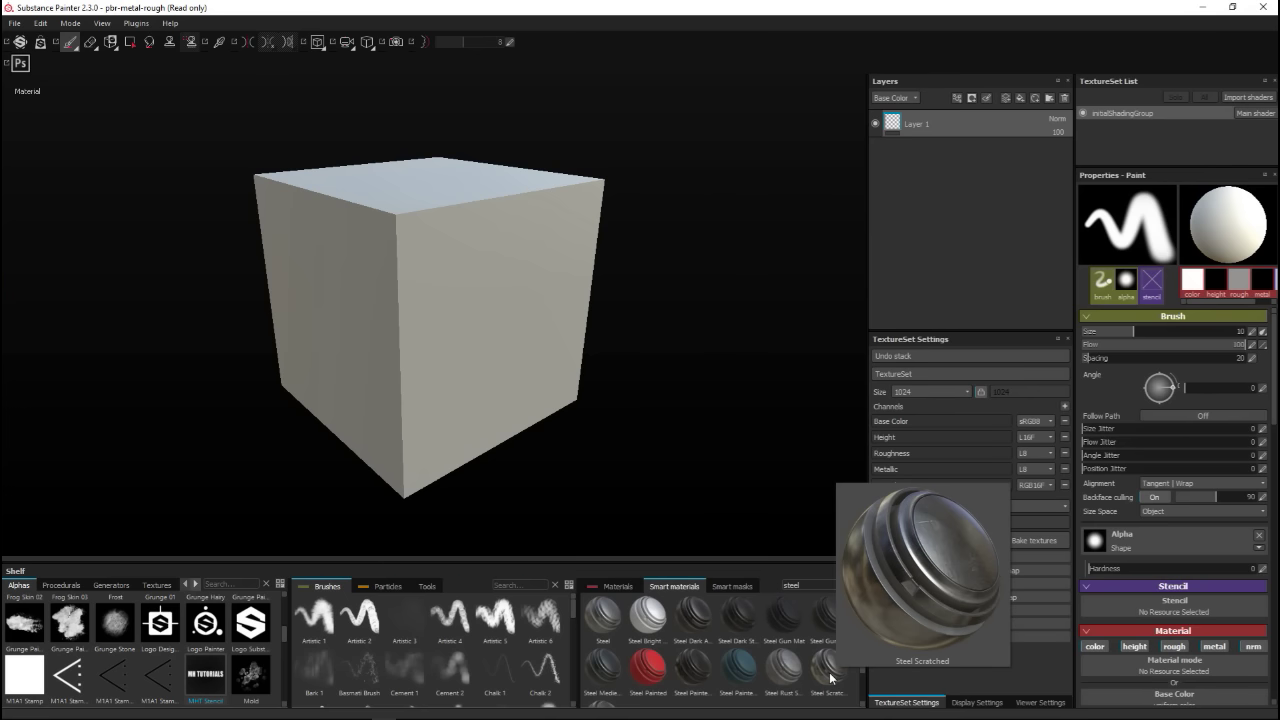
pyautogui.moveTo(830, 678)
pyautogui.mouseDown()
pyautogui.moveTo(910, 410)
pyautogui.moveTo(818, 662)
pyautogui.mouseUp()
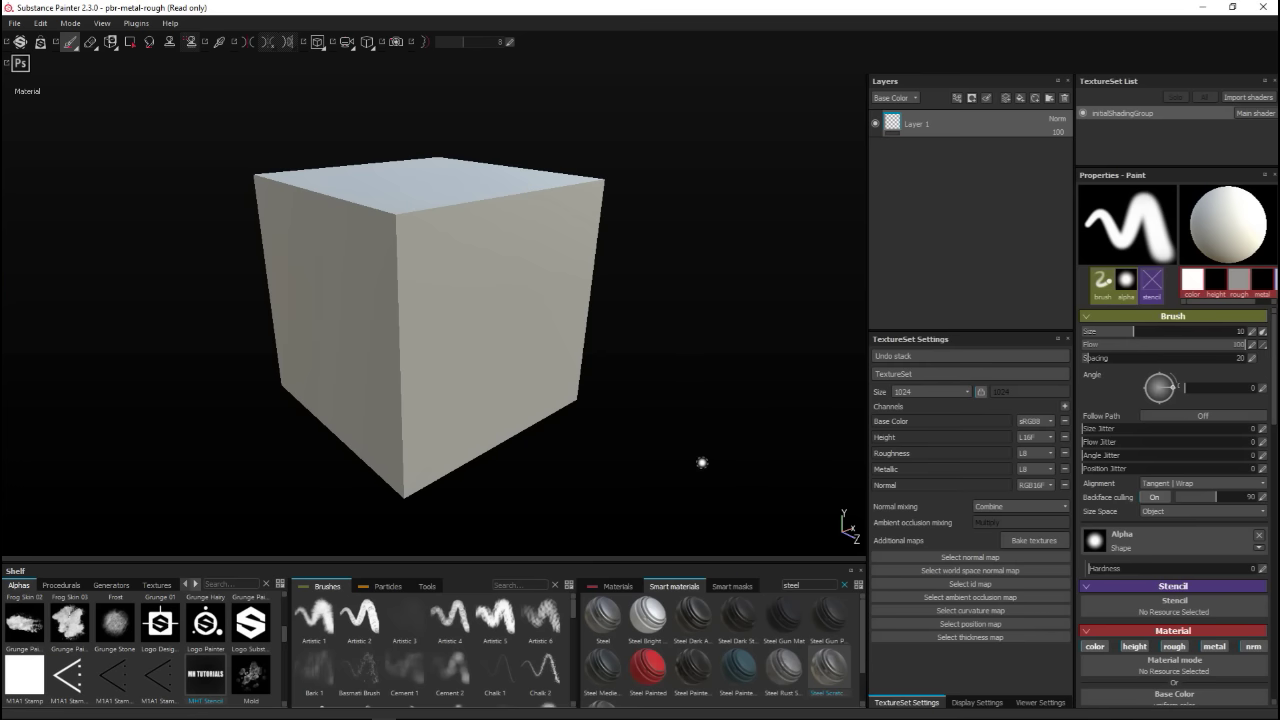
# Step: Bake all the additional maps for the cube's texture set at 1024x1024 and return to the shelf
pyautogui.click(1030, 540)
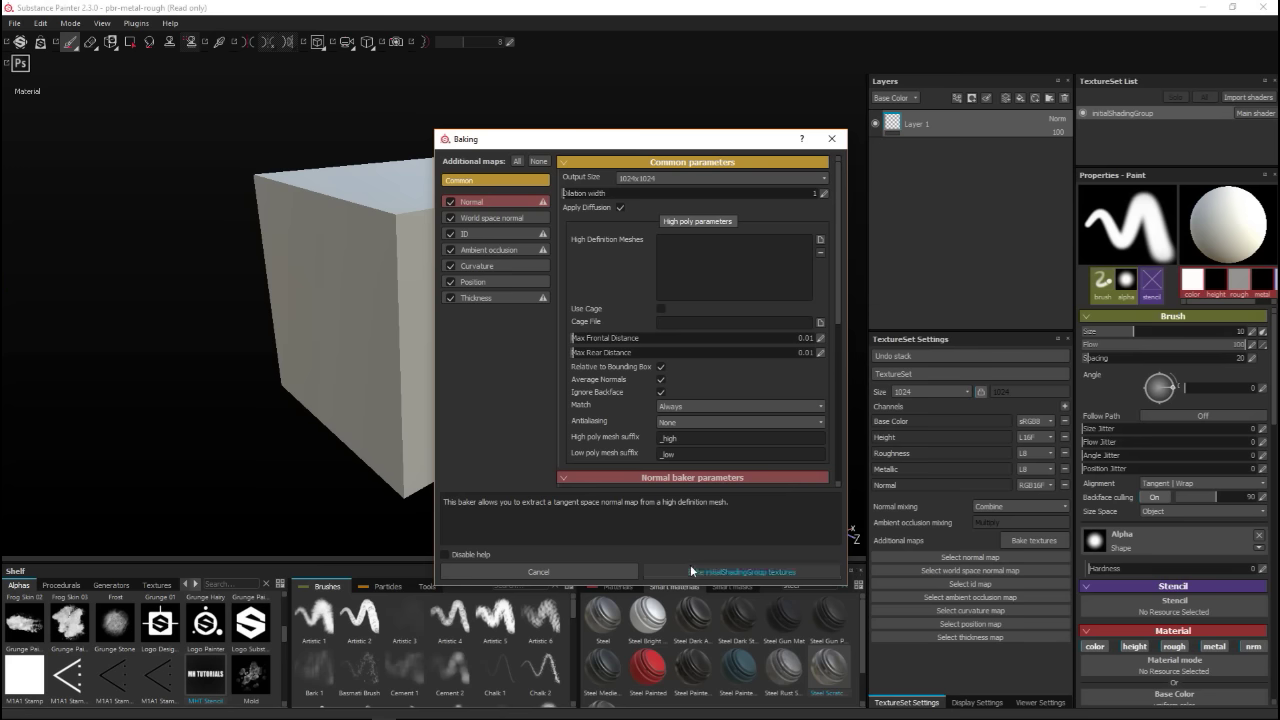
pyautogui.click(730, 572)
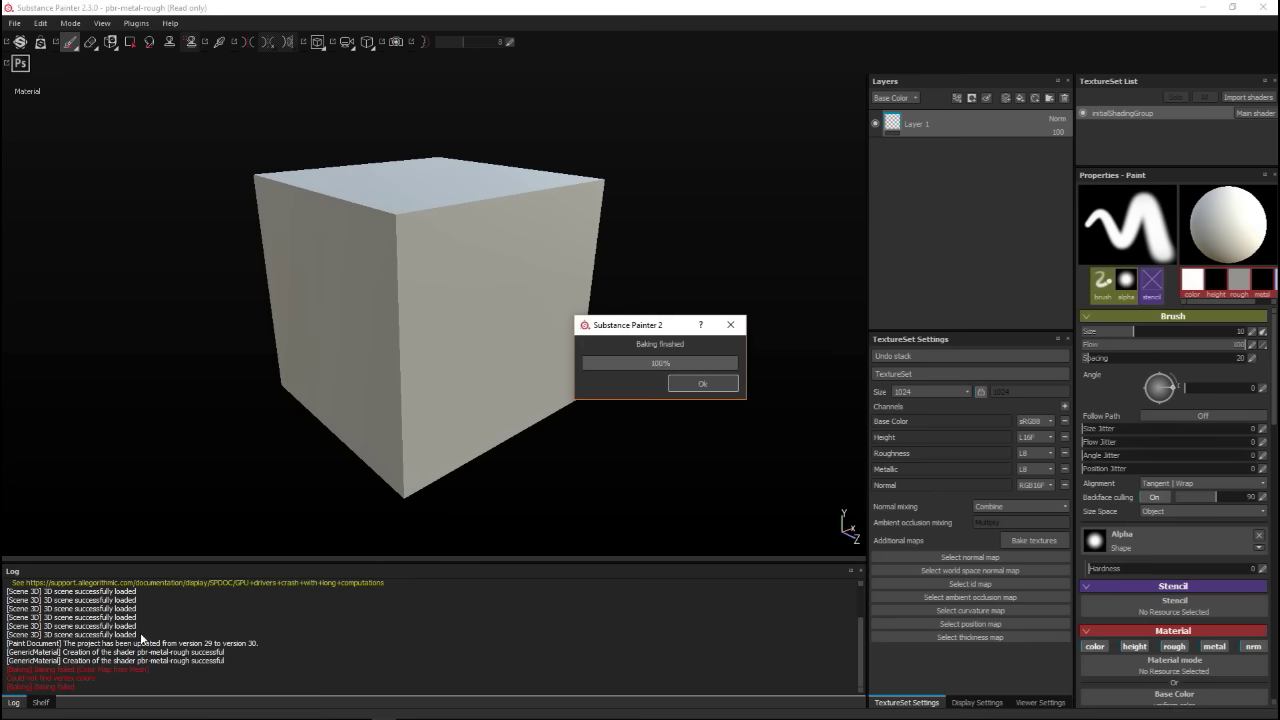
pyautogui.click(41, 703)
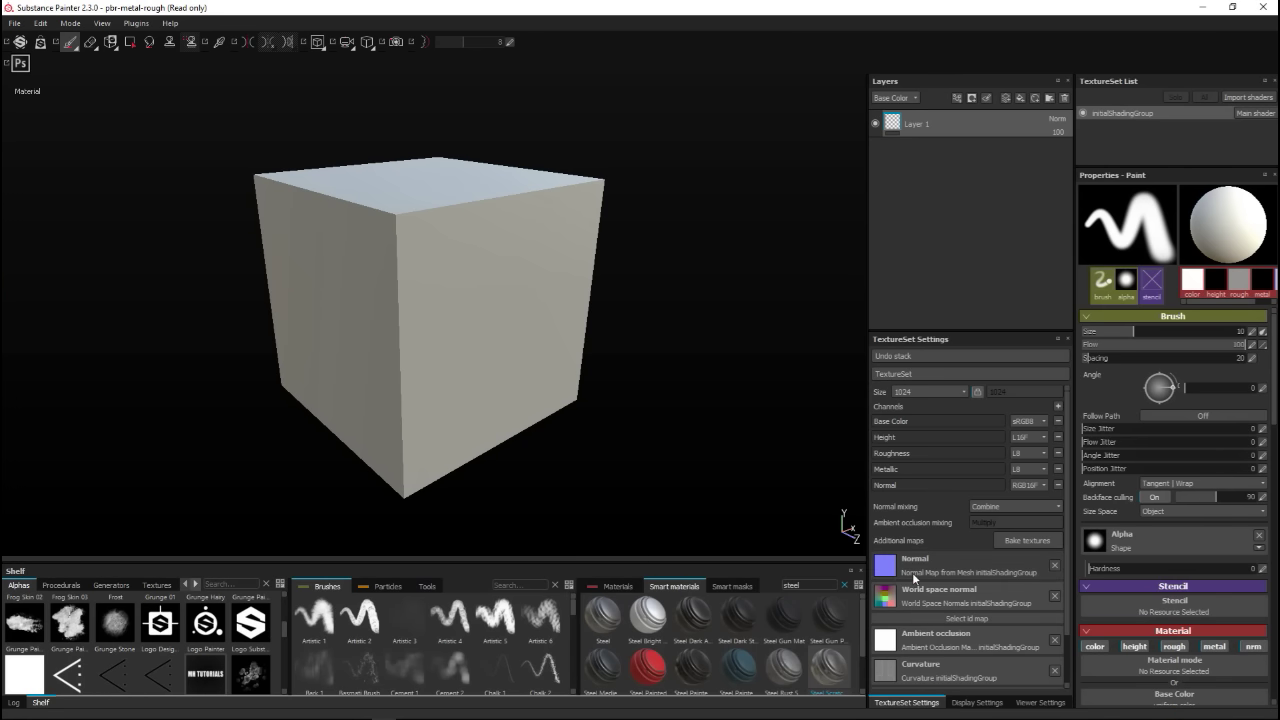
# Step: Add the Steel Scratched smart material to the layer stack below Layer 1
pyautogui.moveTo(918, 711)
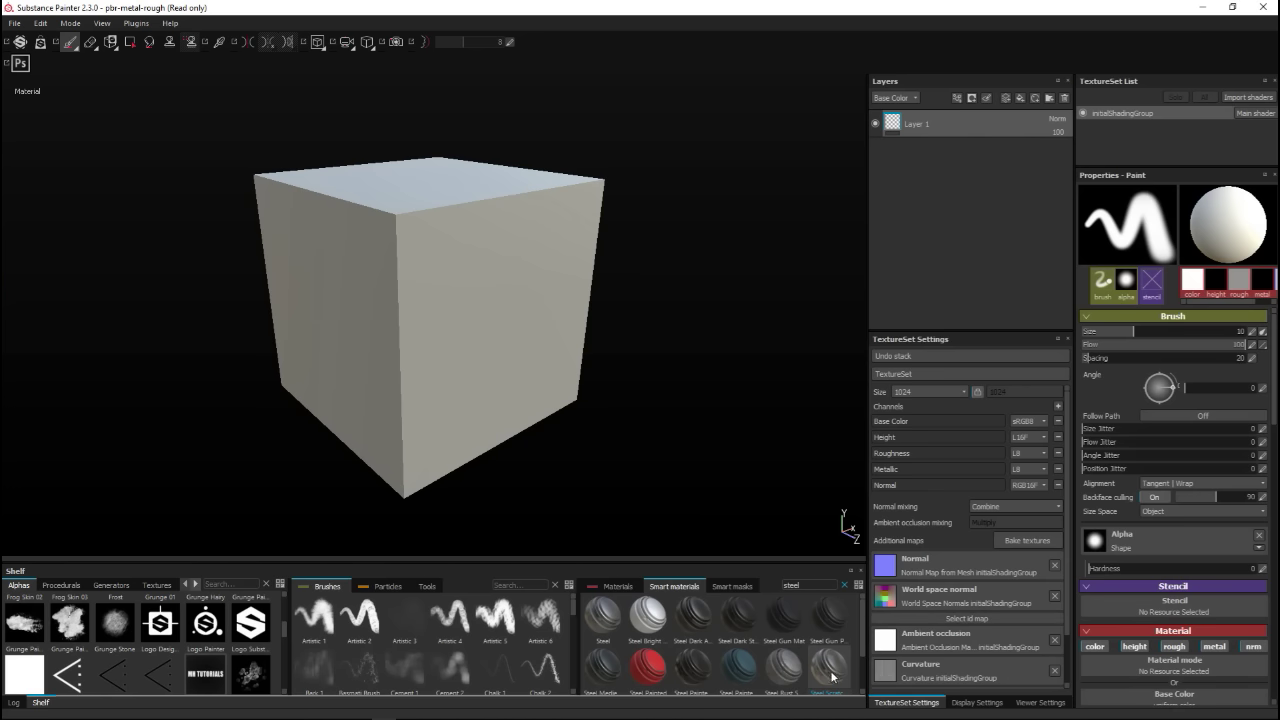
pyautogui.moveTo(830, 670); pyautogui.dragTo(950, 220)
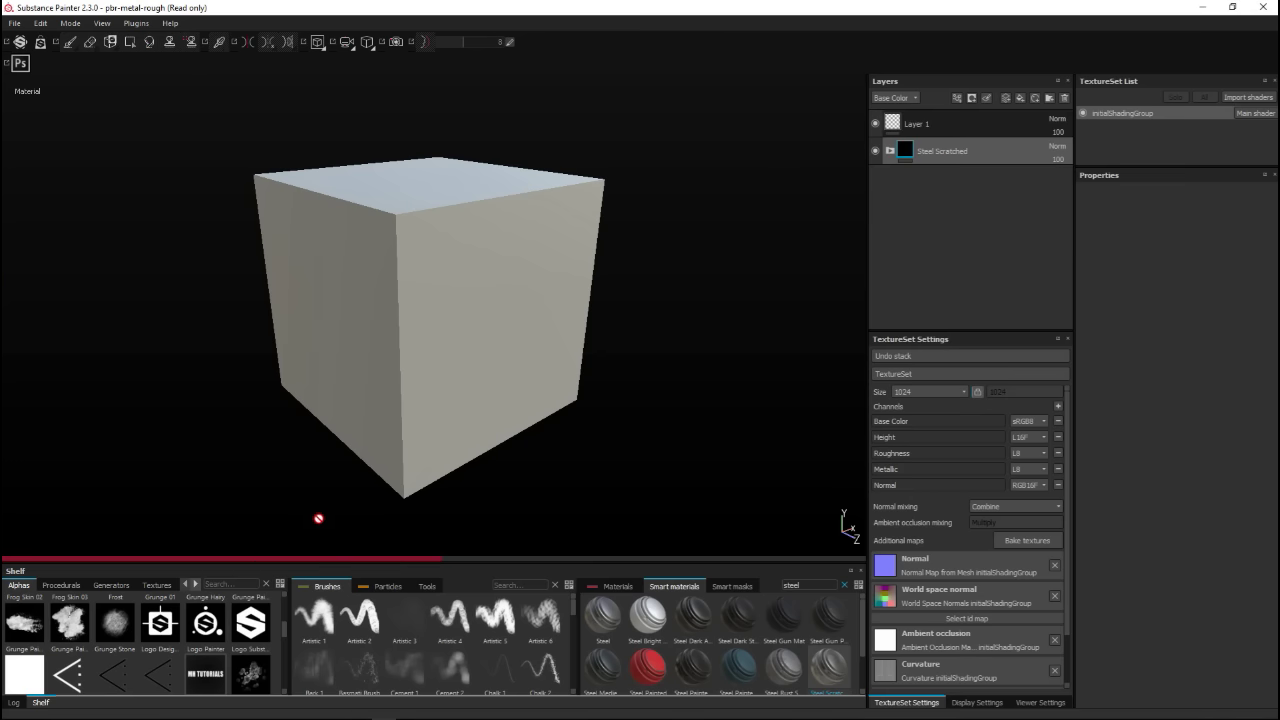
pyautogui.keyDown('alt'); pyautogui.moveTo(441, 452); pyautogui.dragTo(591, 400); pyautogui.keyUp('alt')
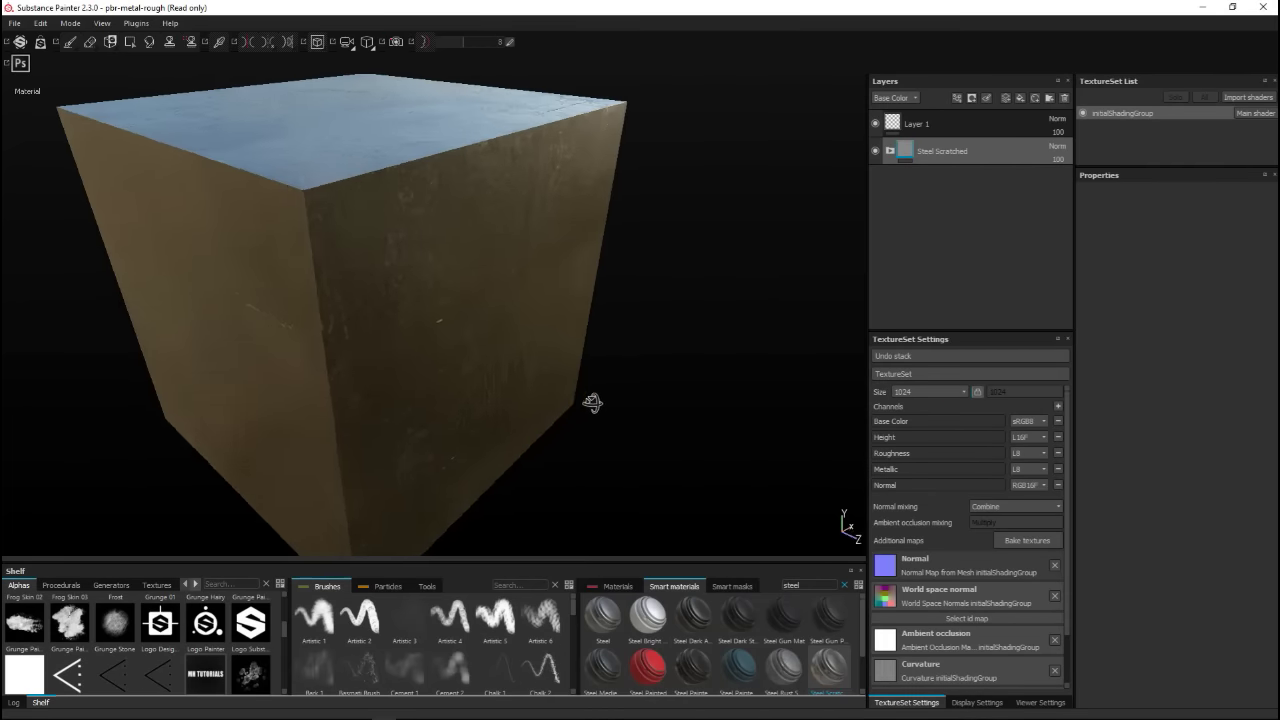
# Step: Adjust the roughness and metallic of the Dirt layer in the Steel Scratched folder and inspect the Steel Base layer's properties
pyautogui.click(889, 152)
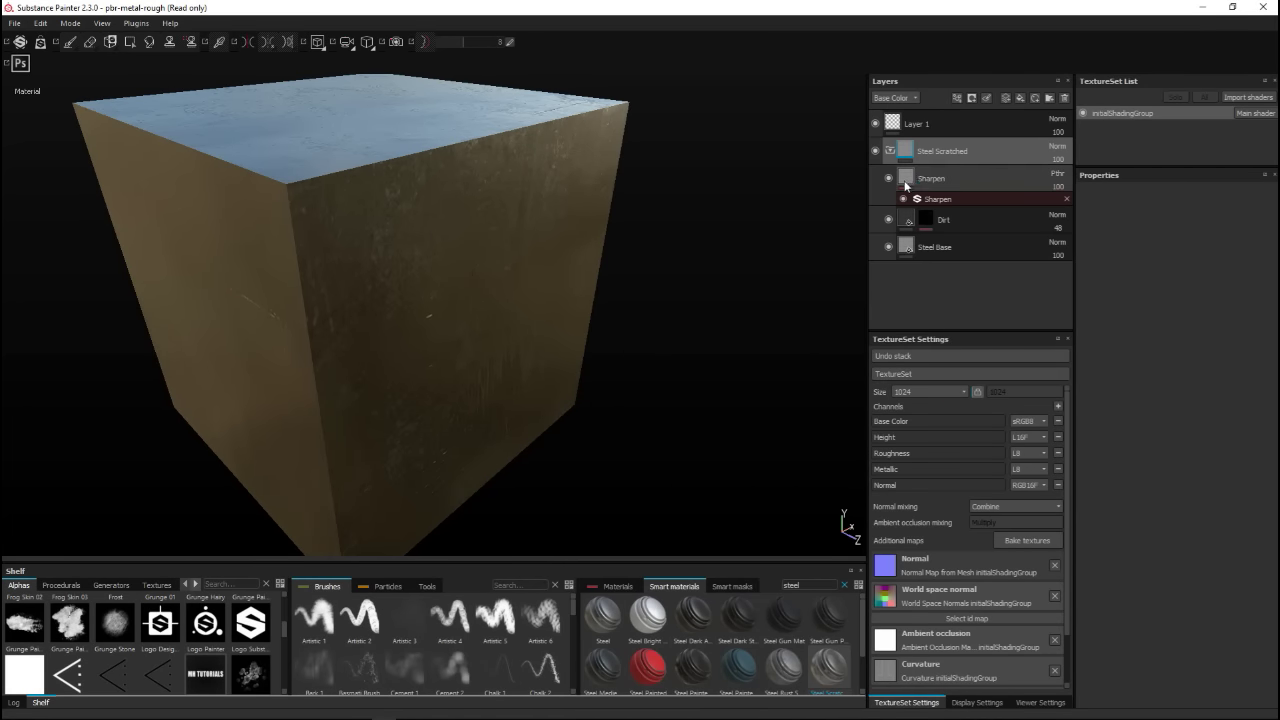
pyautogui.click(948, 226)
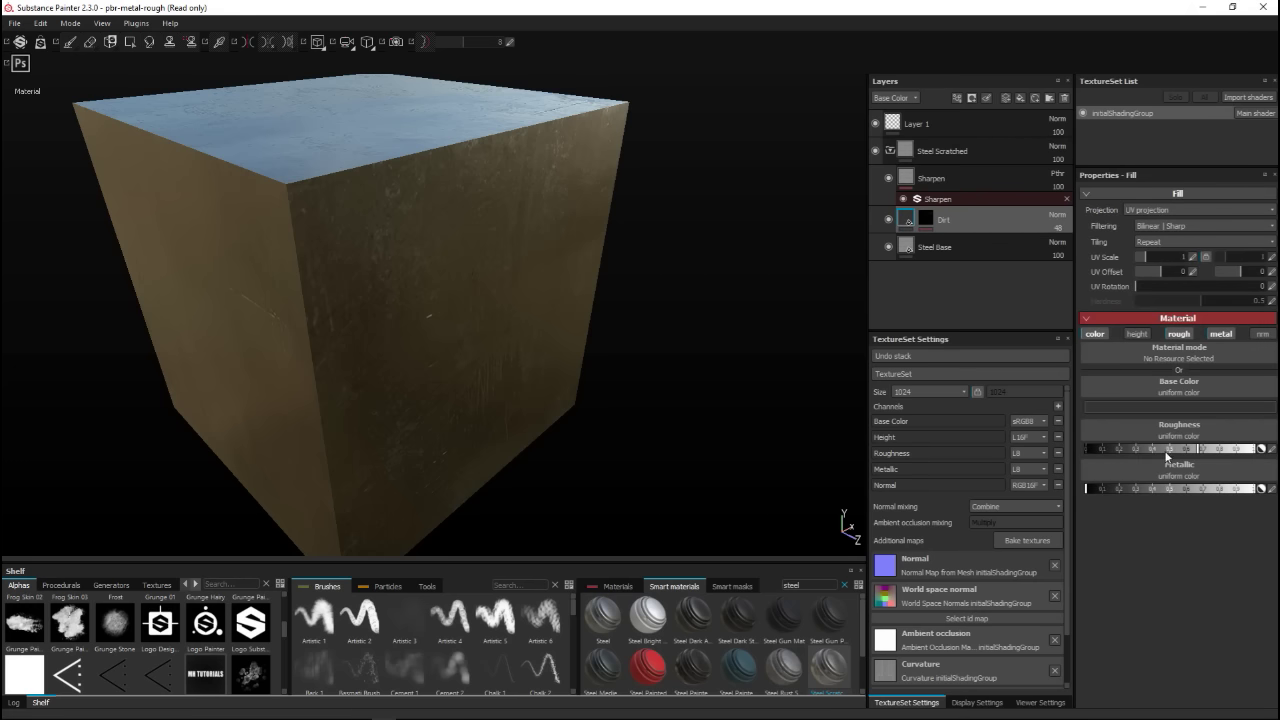
pyautogui.moveTo(1192, 450)
pyautogui.mouseDown()
pyautogui.moveTo(1237, 452)
pyautogui.moveTo(1116, 454)
pyautogui.mouseUp()
pyautogui.moveTo(1118, 450); pyautogui.dragTo(1221, 451)
pyautogui.moveTo(1191, 487); pyautogui.dragTo(1208, 490)
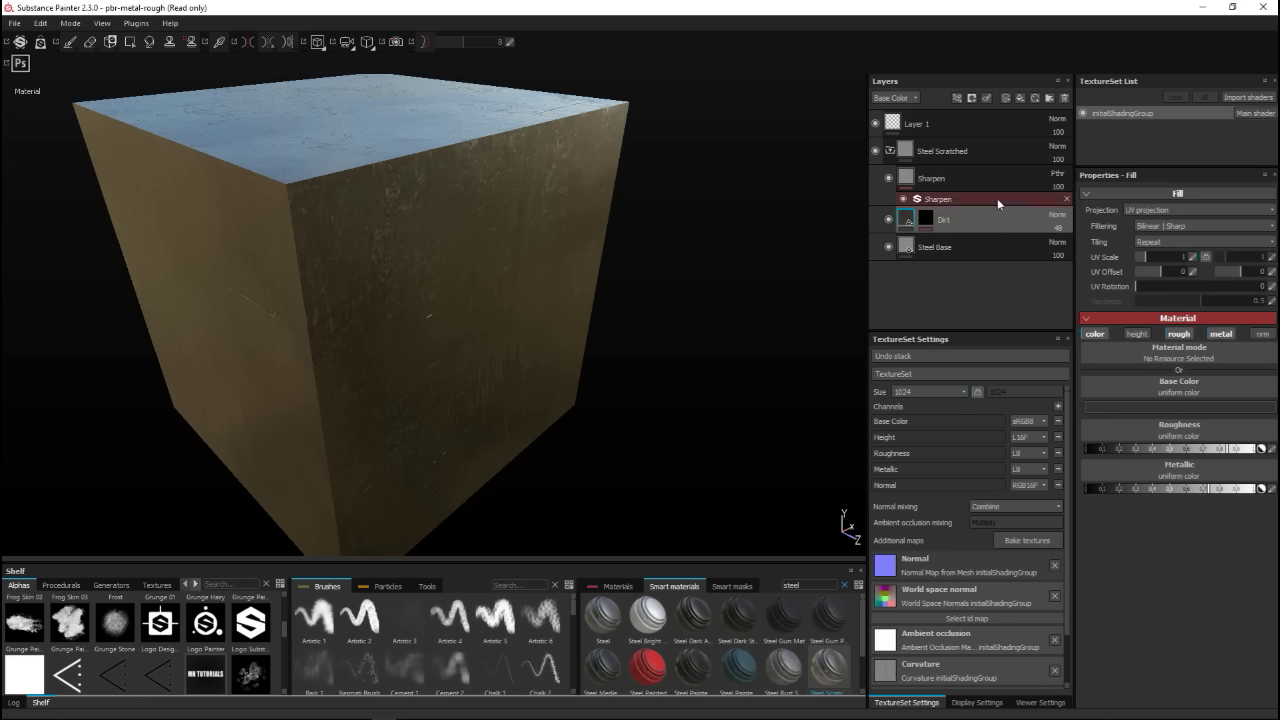
pyautogui.click(957, 256)
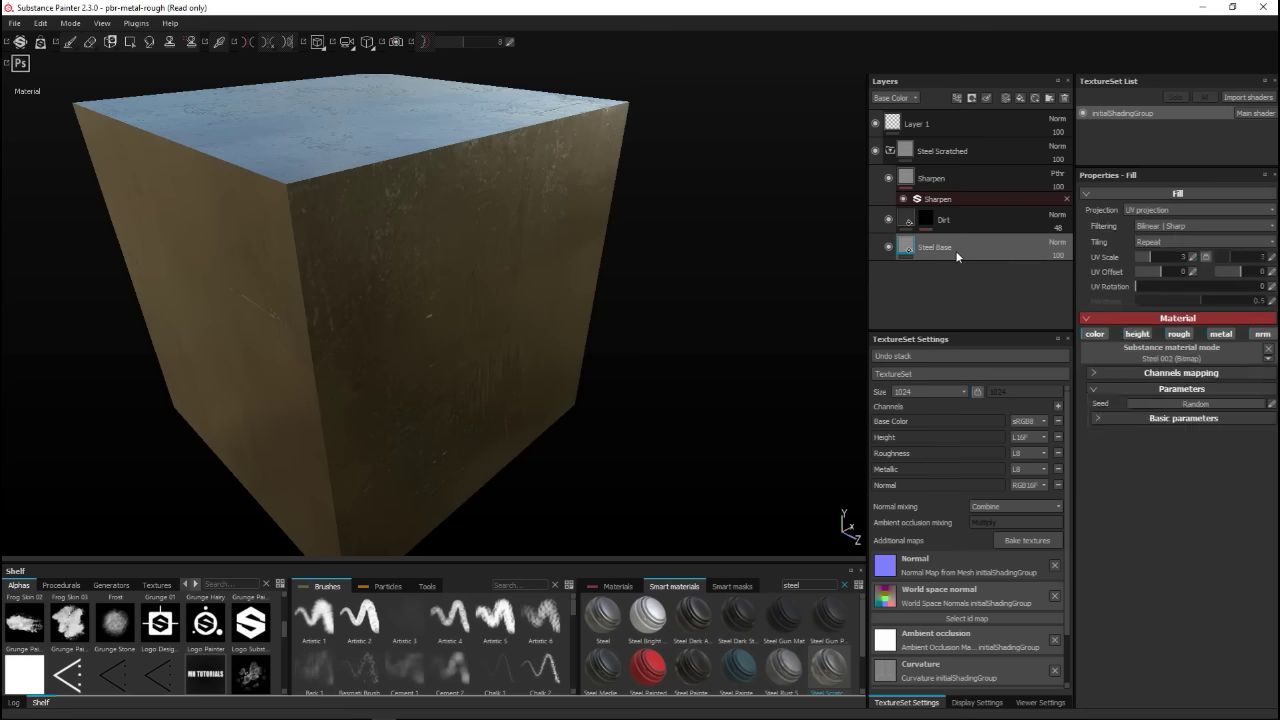
# Step: Add a paint layer directly above the Sharpen layer in the Steel Scratched folder, with one cube face viewed straight on
pyautogui.click(952, 187)
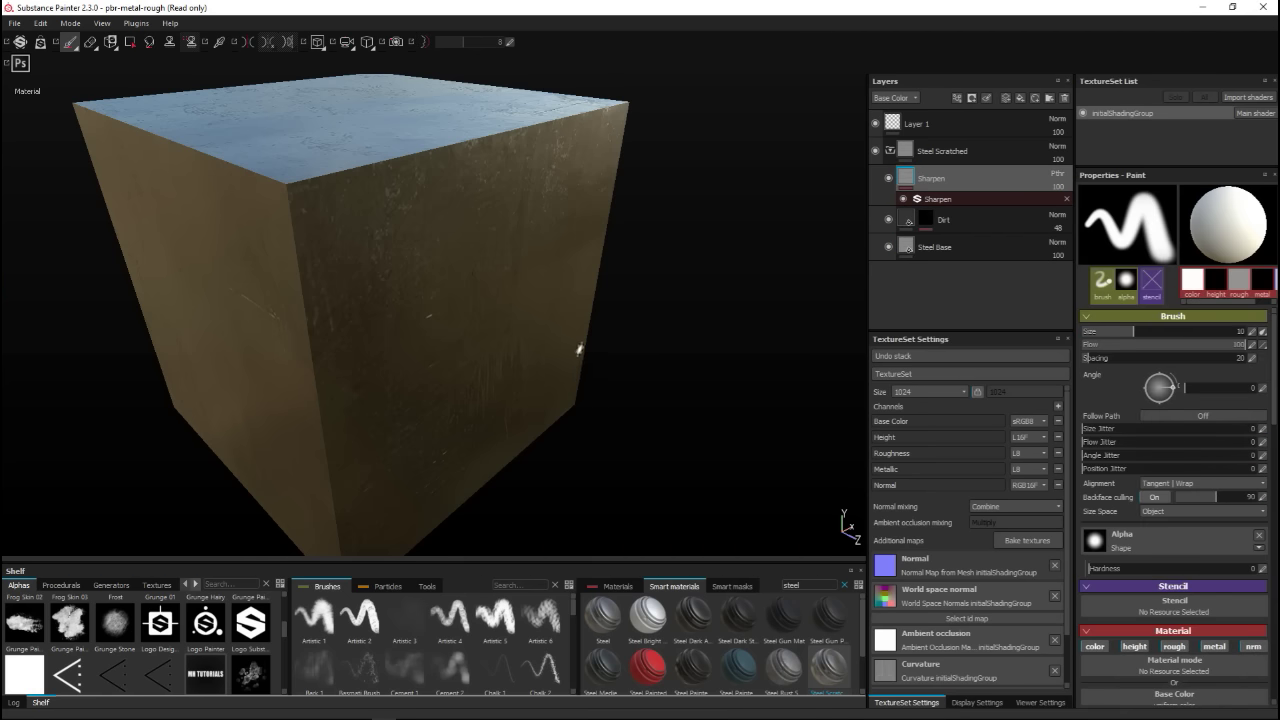
pyautogui.scroll(5, 580, 343)
pyautogui.scroll(-6, 580, 343)
pyautogui.moveTo(588, 349)
pyautogui.keyDown('alt'); pyautogui.mouseDown()
pyautogui.moveTo(585, 331)
pyautogui.moveTo(429, 286)
pyautogui.moveTo(543, 271)
pyautogui.moveTo(474, 286)
pyautogui.moveTo(420, 335)
pyautogui.moveTo(434, 309)
pyautogui.moveTo(565, 455)
pyautogui.moveTo(663, 417)
pyautogui.moveTo(691, 429)
pyautogui.moveTo(618, 484)
pyautogui.moveTo(563, 431)
pyautogui.moveTo(563, 449)
pyautogui.moveTo(646, 471)
pyautogui.mouseUp(); pyautogui.keyUp('alt')
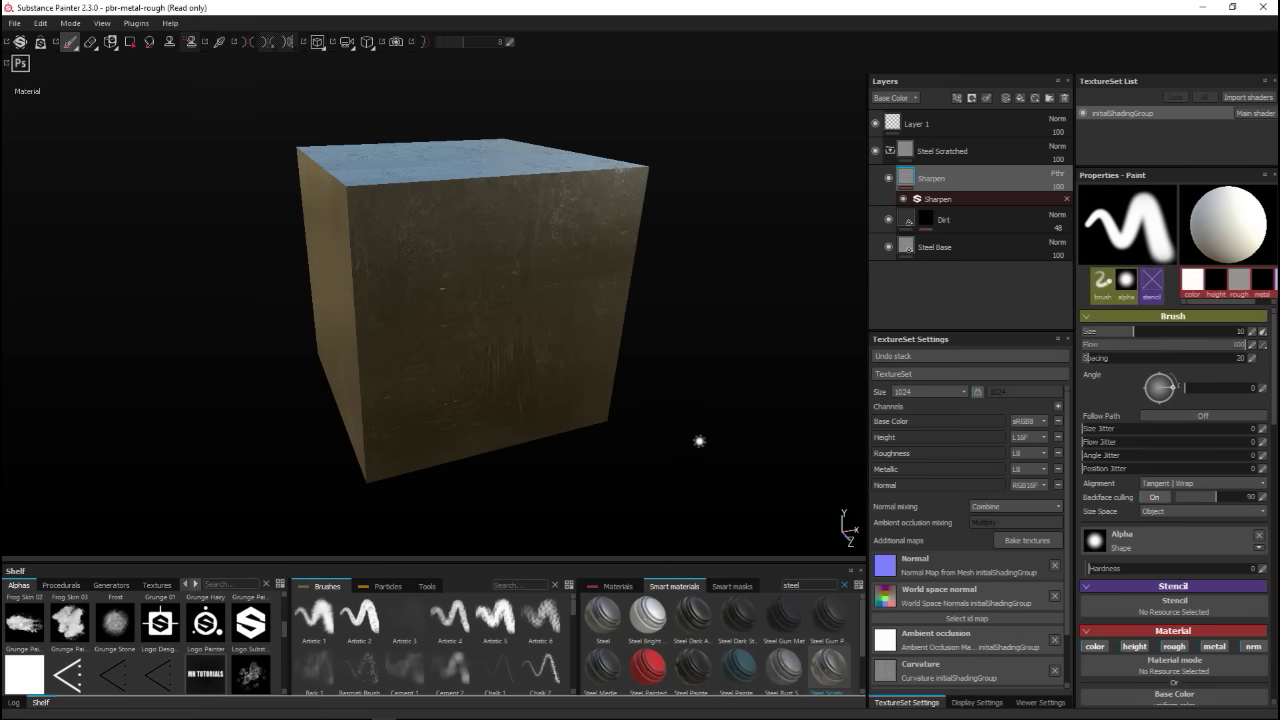
pyautogui.moveTo(706, 423)
pyautogui.keyDown('alt'); pyautogui.mouseDown()
pyautogui.moveTo(726, 383)
pyautogui.moveTo(663, 460)
pyautogui.moveTo(729, 410)
pyautogui.moveTo(720, 423)
pyautogui.moveTo(709, 403)
pyautogui.moveTo(686, 426)
pyautogui.mouseUp(); pyautogui.keyUp('alt')
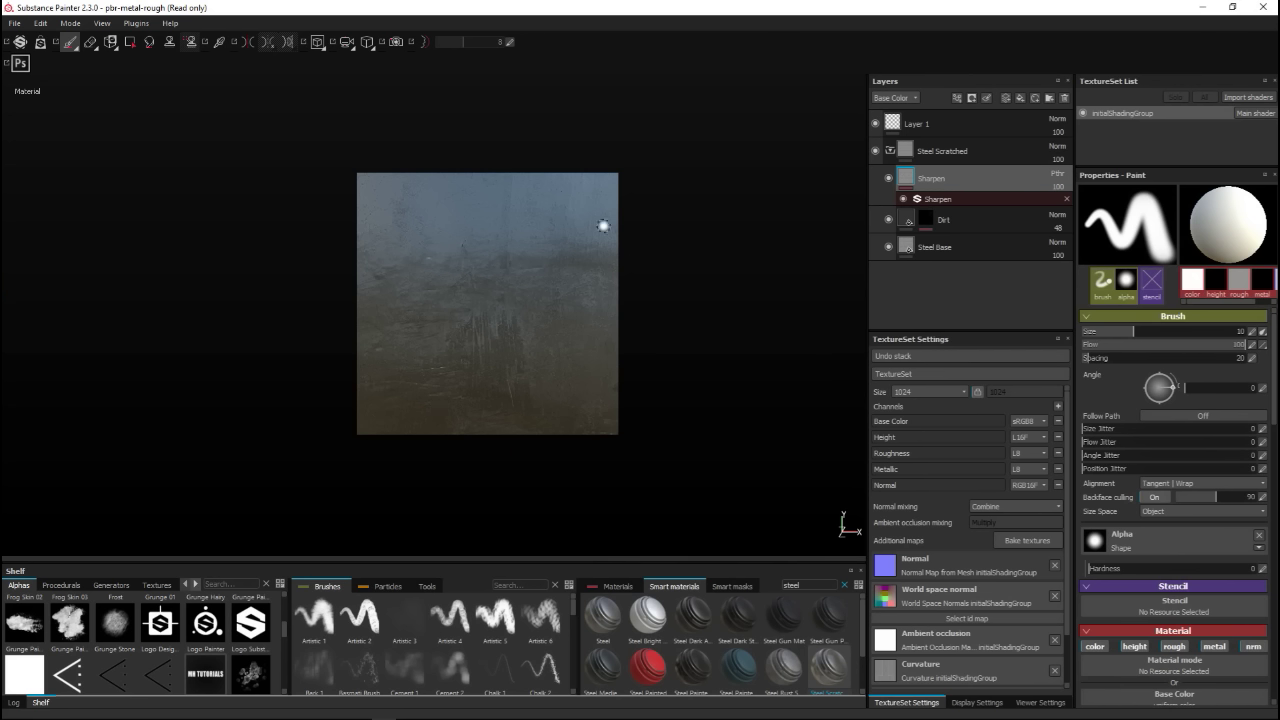
pyautogui.click(1007, 99)
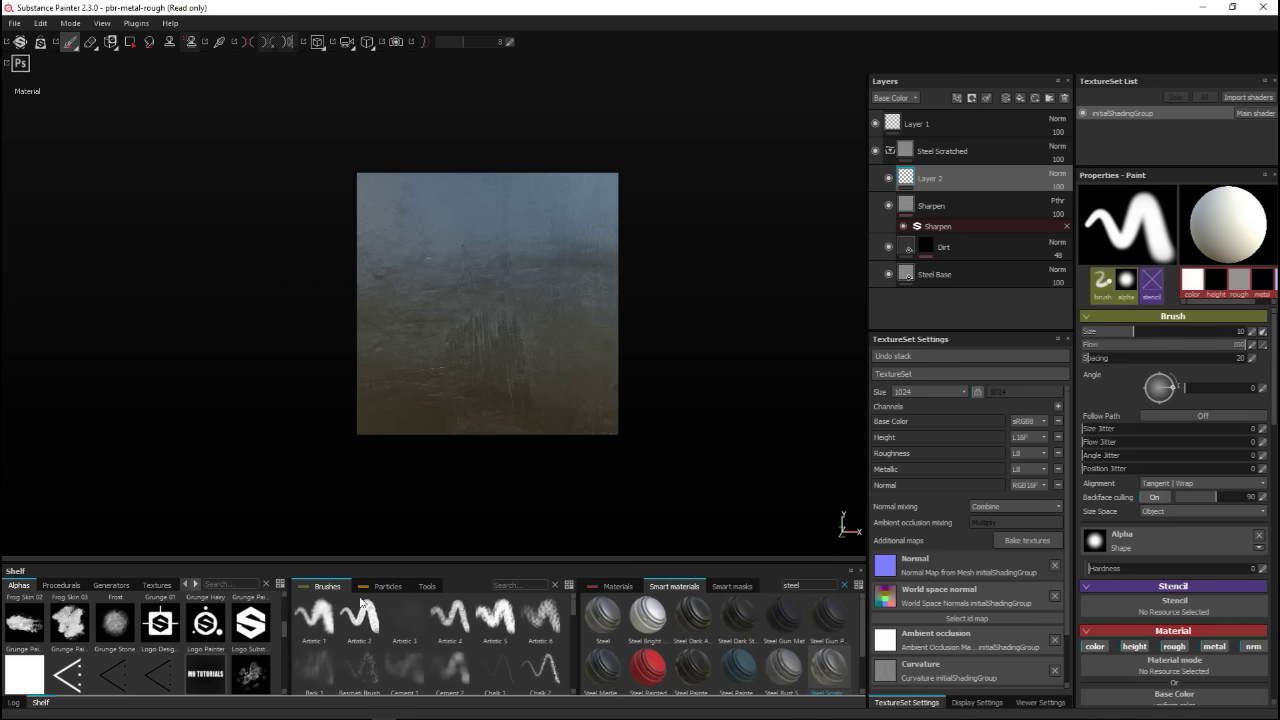
# Step: Search the brushes for "def" and select the Default Hard brush
pyautogui.click(519, 585)
pyautogui.write('def')
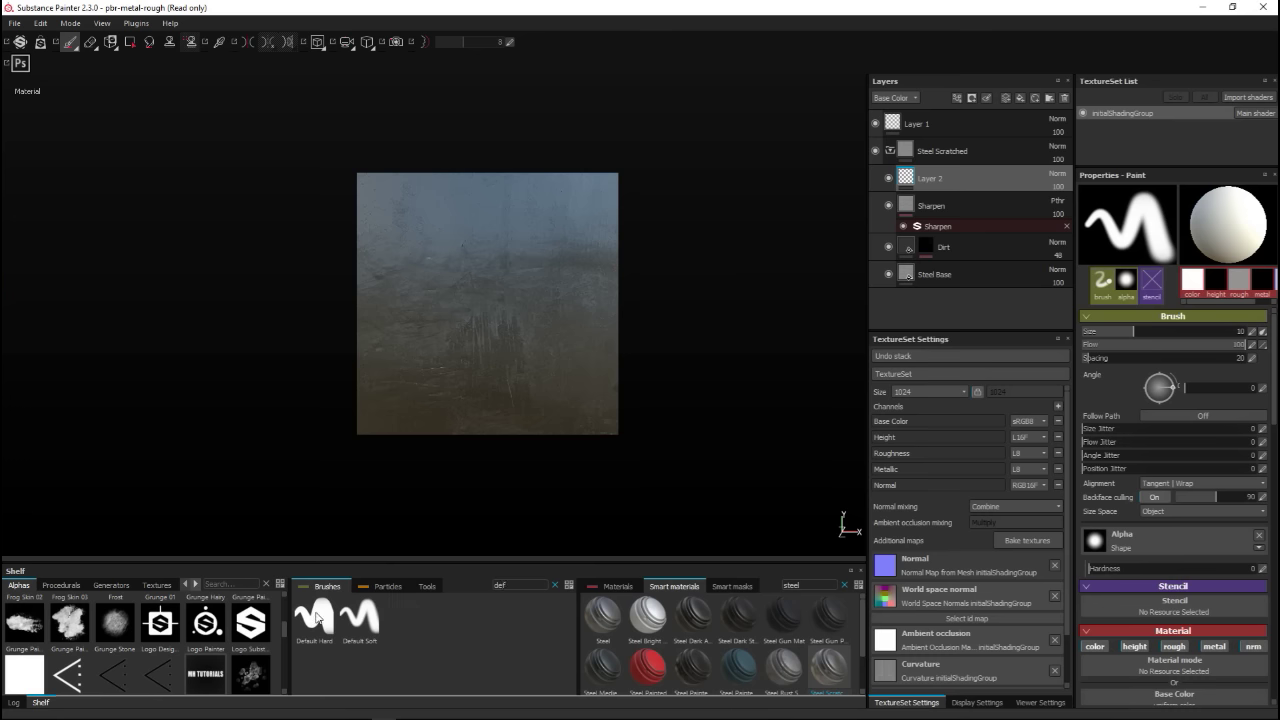
pyautogui.moveTo(316, 617)
pyautogui.click(316, 620)
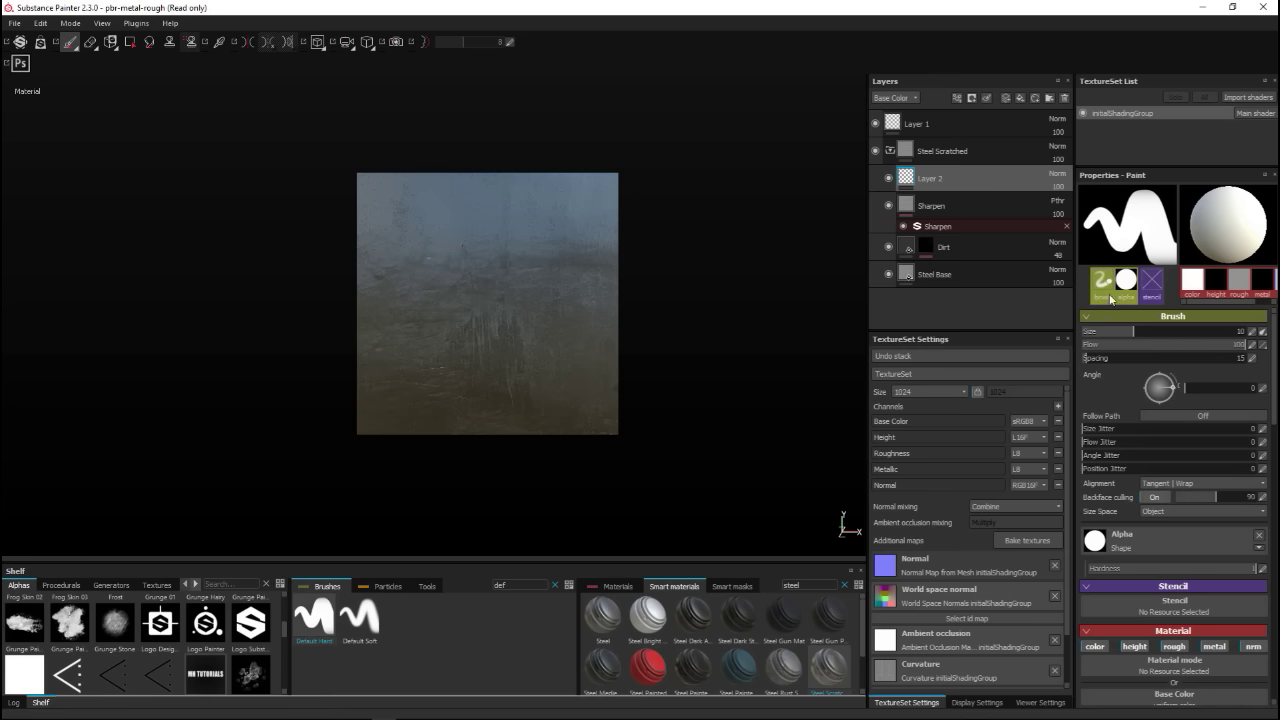
# Step: Load the MHT Stencil image as the stencil of the Default Hard brush
pyautogui.moveTo(1128, 287)
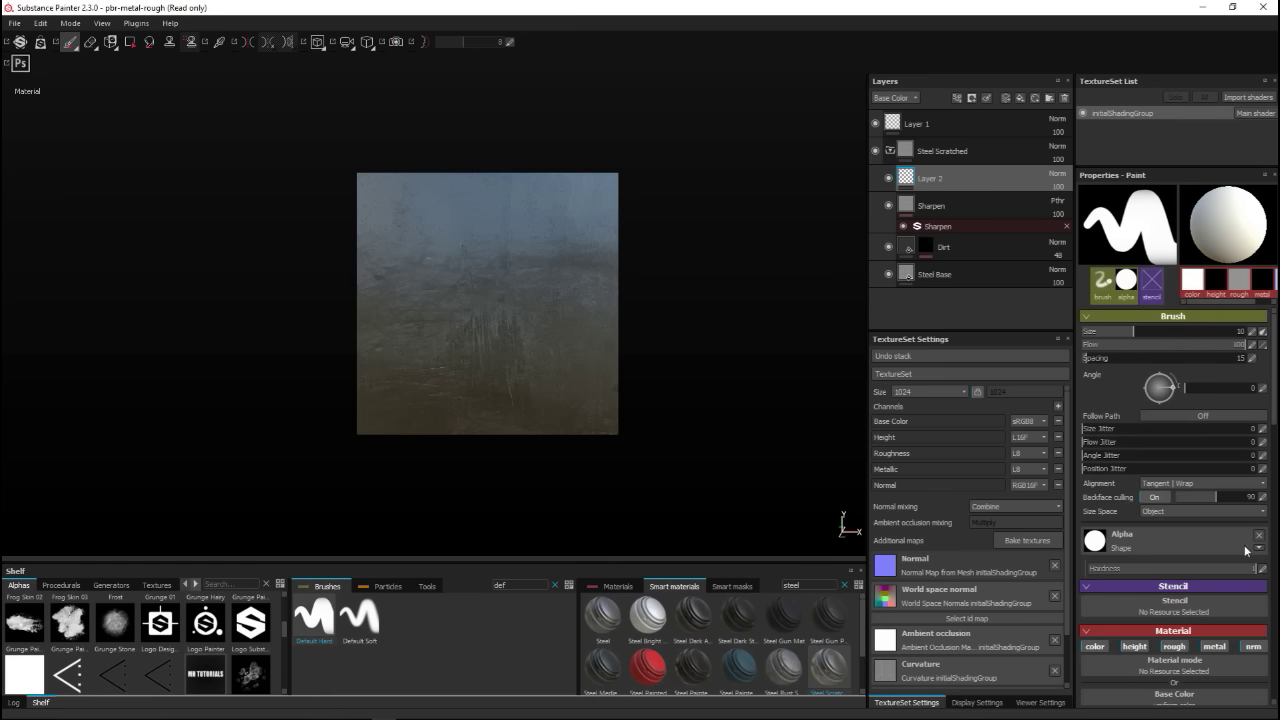
pyautogui.click(1175, 604)
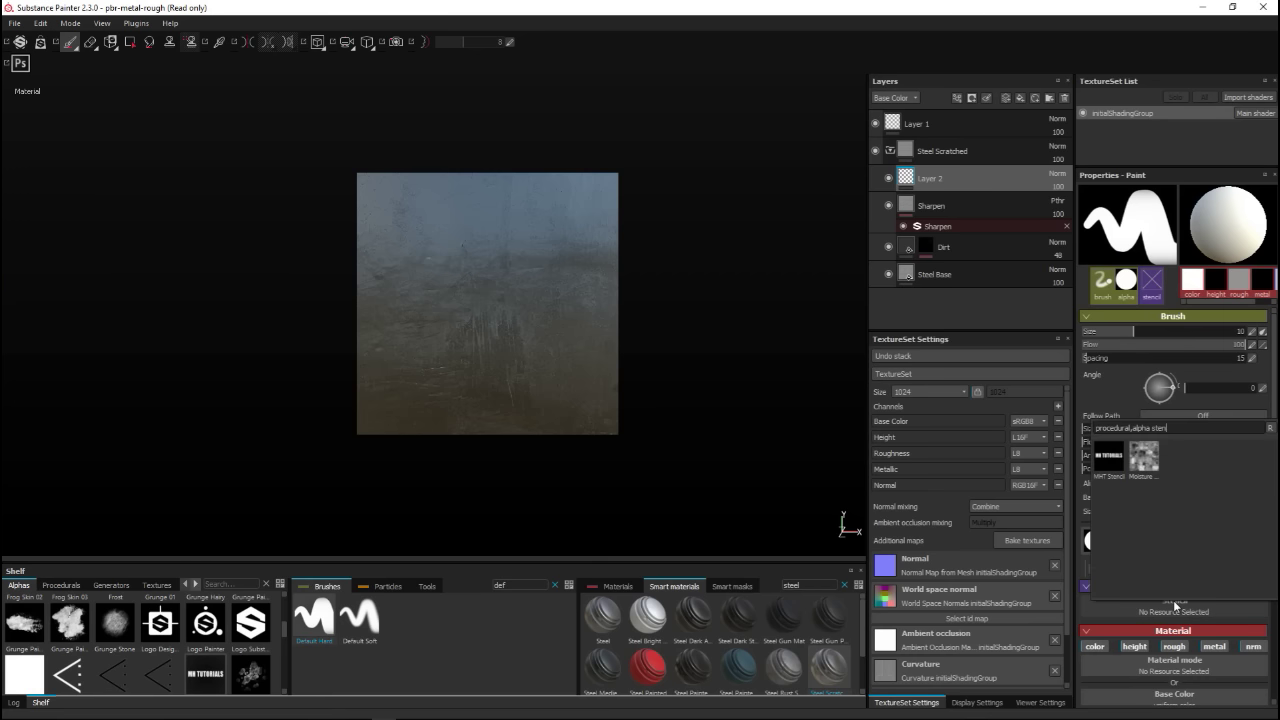
pyautogui.click(1110, 458)
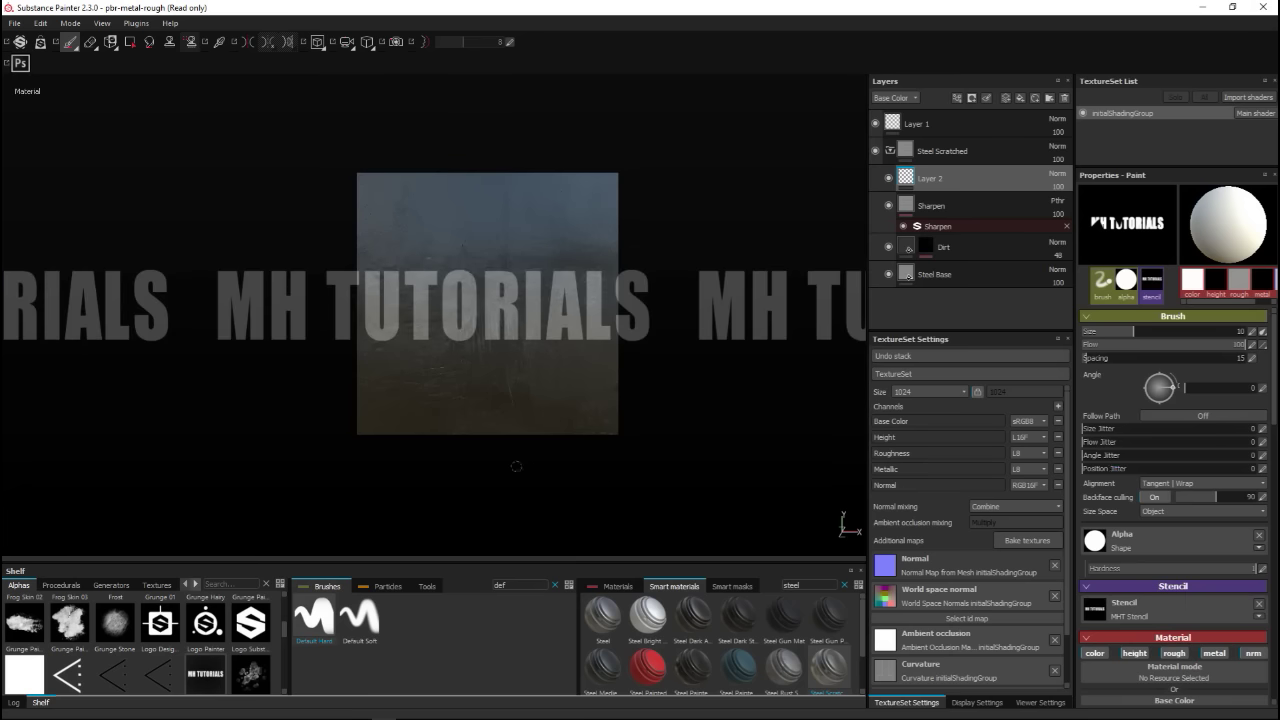
# Step: Fit the cube face behind the stencil text, set the brush size to 29.98, and paint MH TUTORIALS in white on Layer 2
pyautogui.scroll(2, 224, 408)
pyautogui.scroll(2, 252, 404)
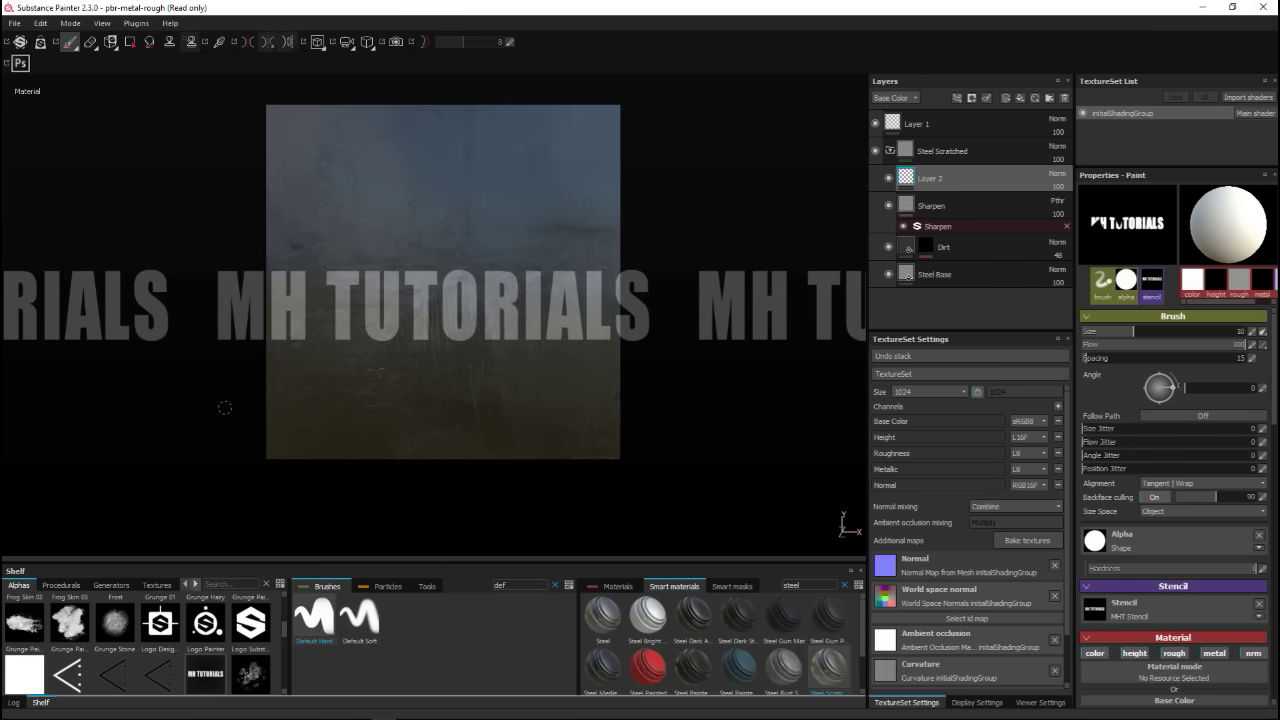
pyautogui.scroll(2, 230, 400)
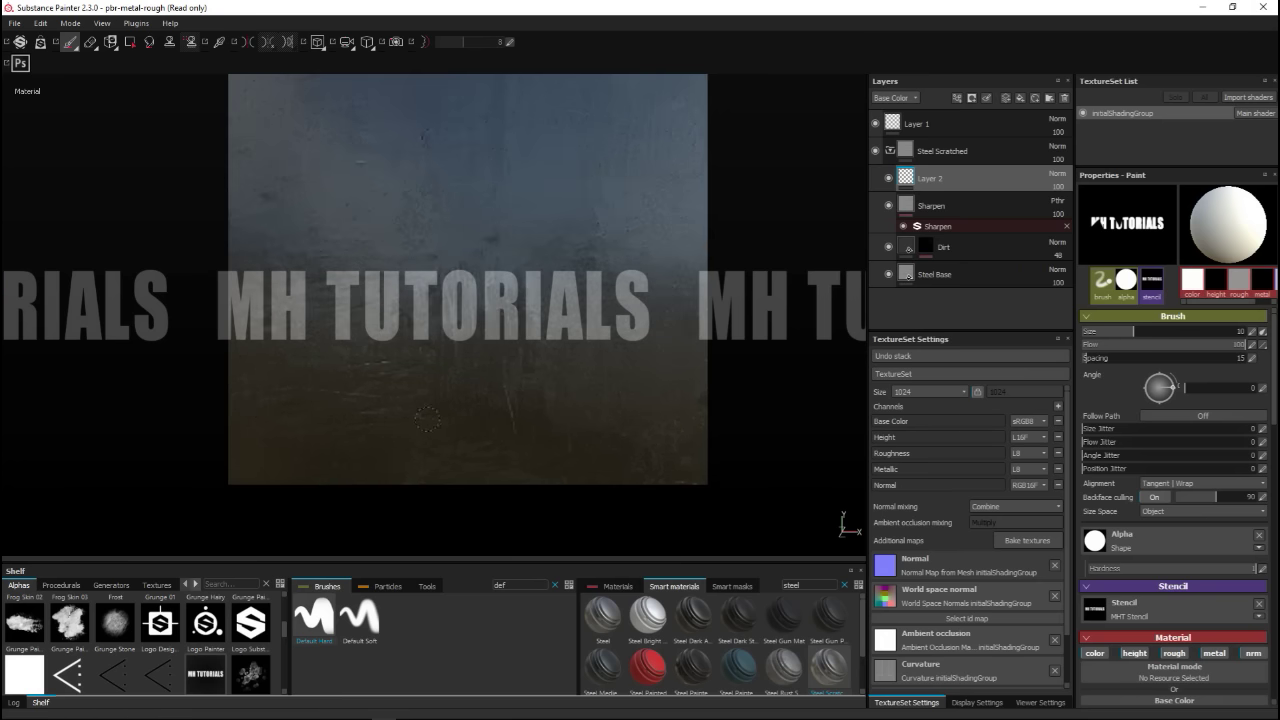
pyautogui.press('alt')
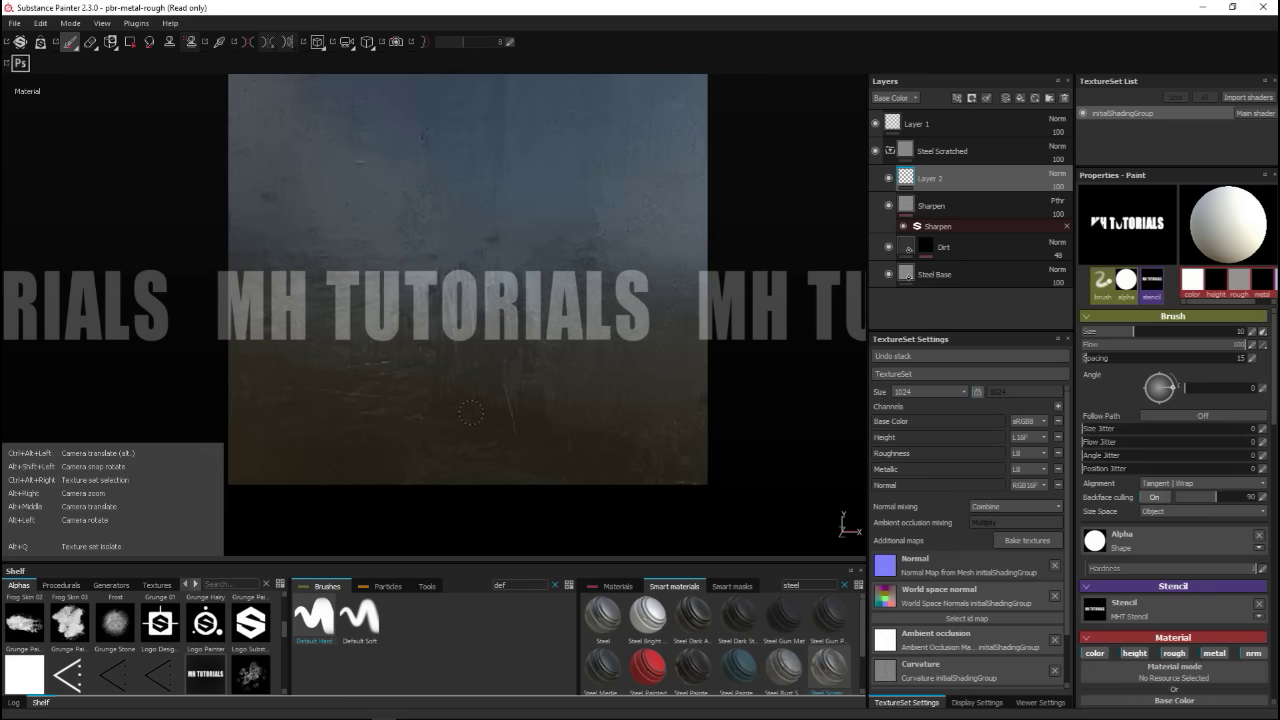
pyautogui.hotkey('alt', 'shift')
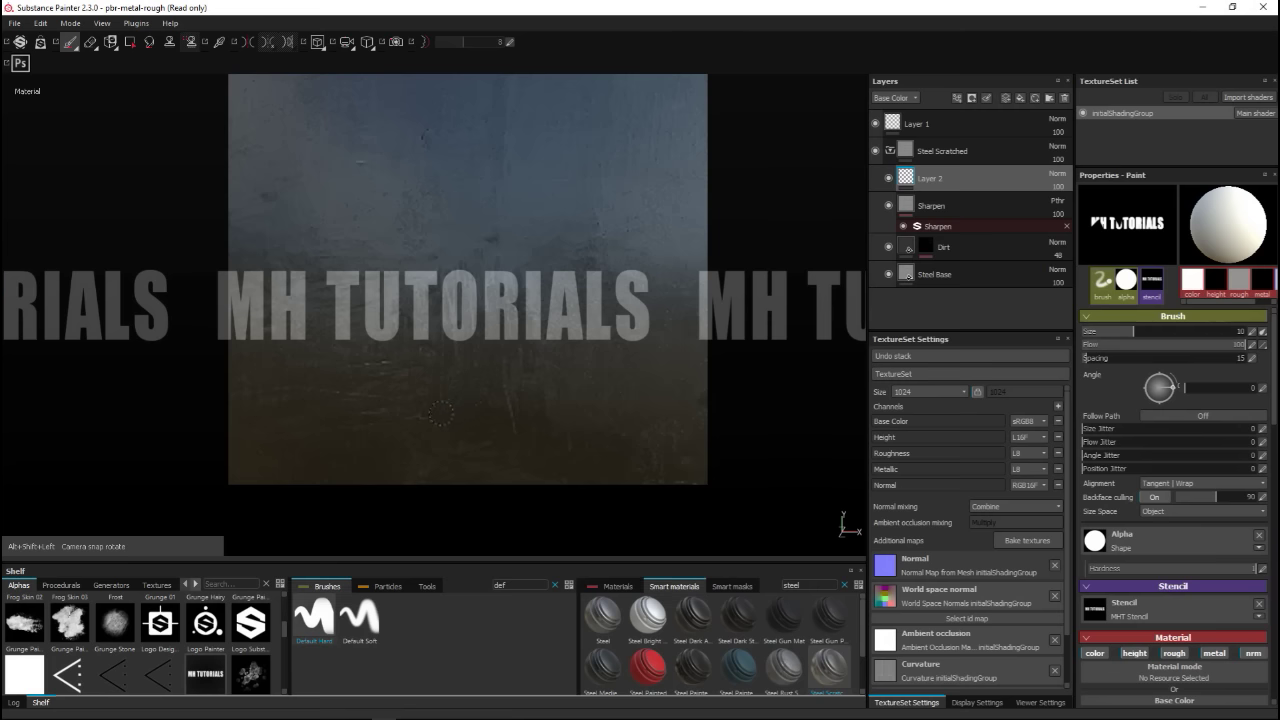
pyautogui.moveTo(474, 406)
pyautogui.mouseDown(button='middle')
pyautogui.moveTo(446, 429)
pyautogui.moveTo(439, 474)
pyautogui.mouseUp(button='middle')
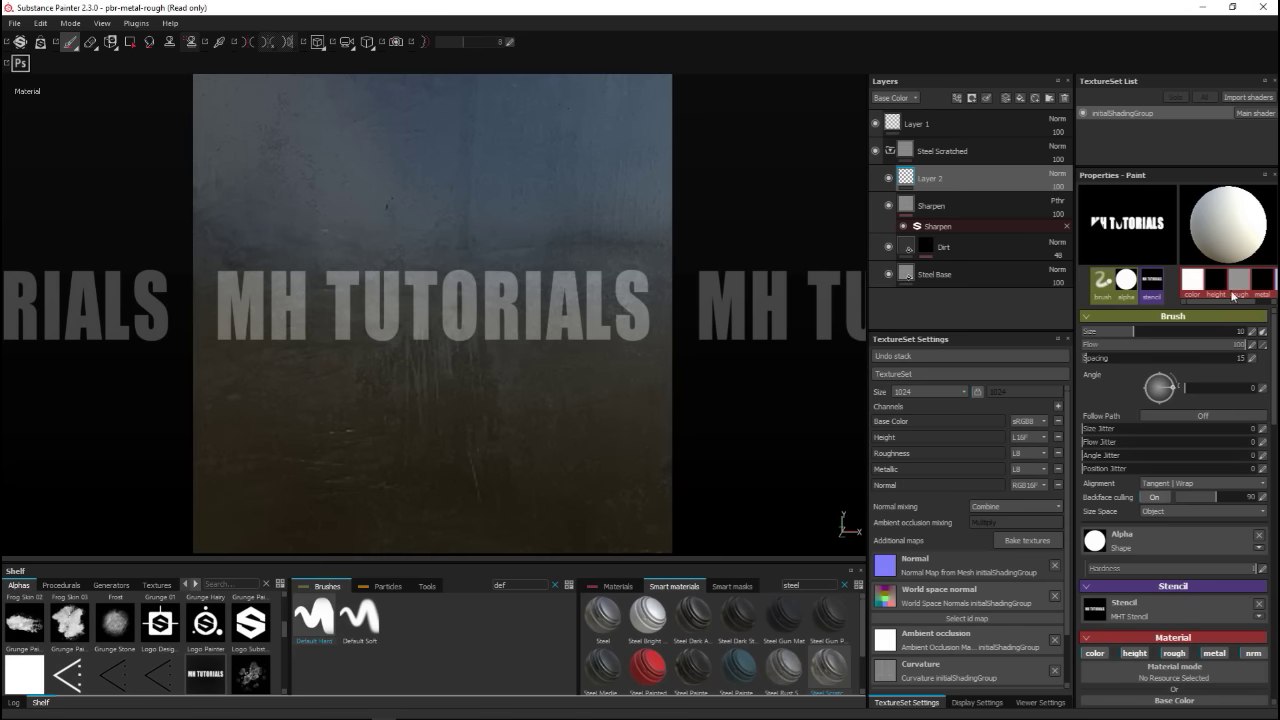
pyautogui.moveTo(1133, 333); pyautogui.dragTo(1172, 338)
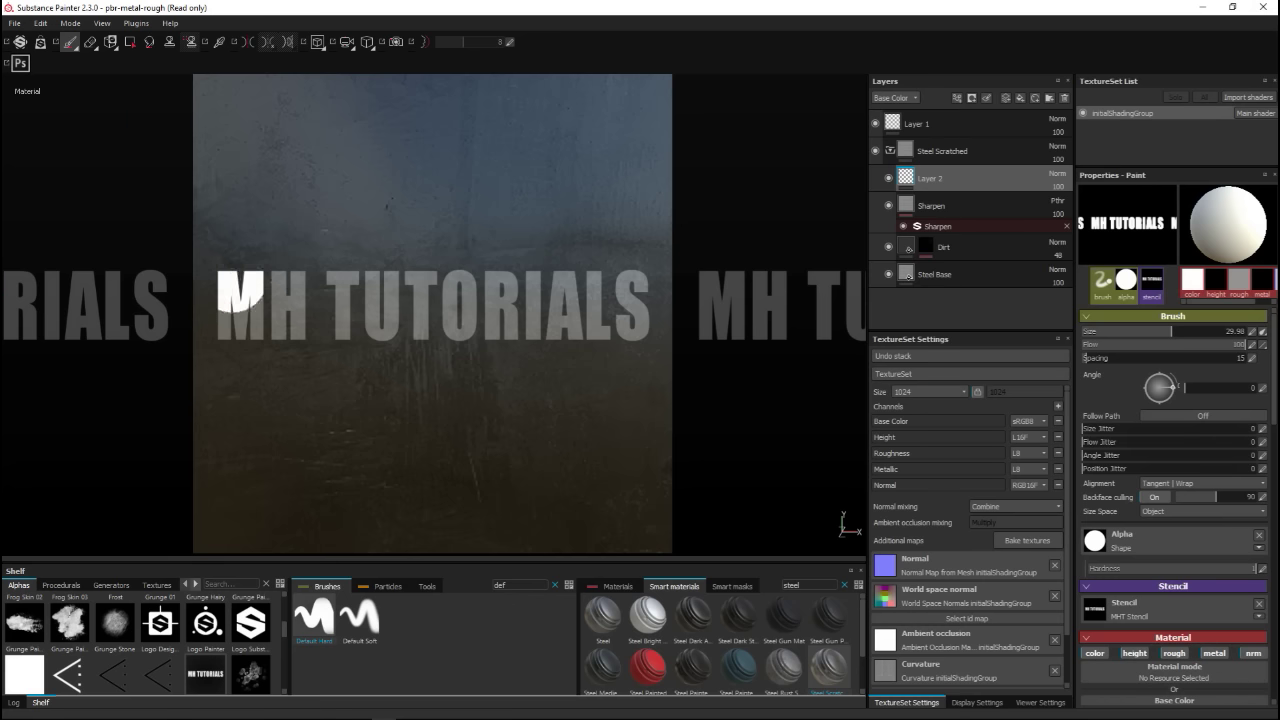
pyautogui.moveTo(242, 273)
pyautogui.mouseDown()
pyautogui.moveTo(245, 310)
pyautogui.moveTo(329, 277)
pyautogui.moveTo(350, 300)
pyautogui.moveTo(339, 361)
pyautogui.moveTo(382, 300)
pyautogui.moveTo(640, 305)
pyautogui.mouseUp()
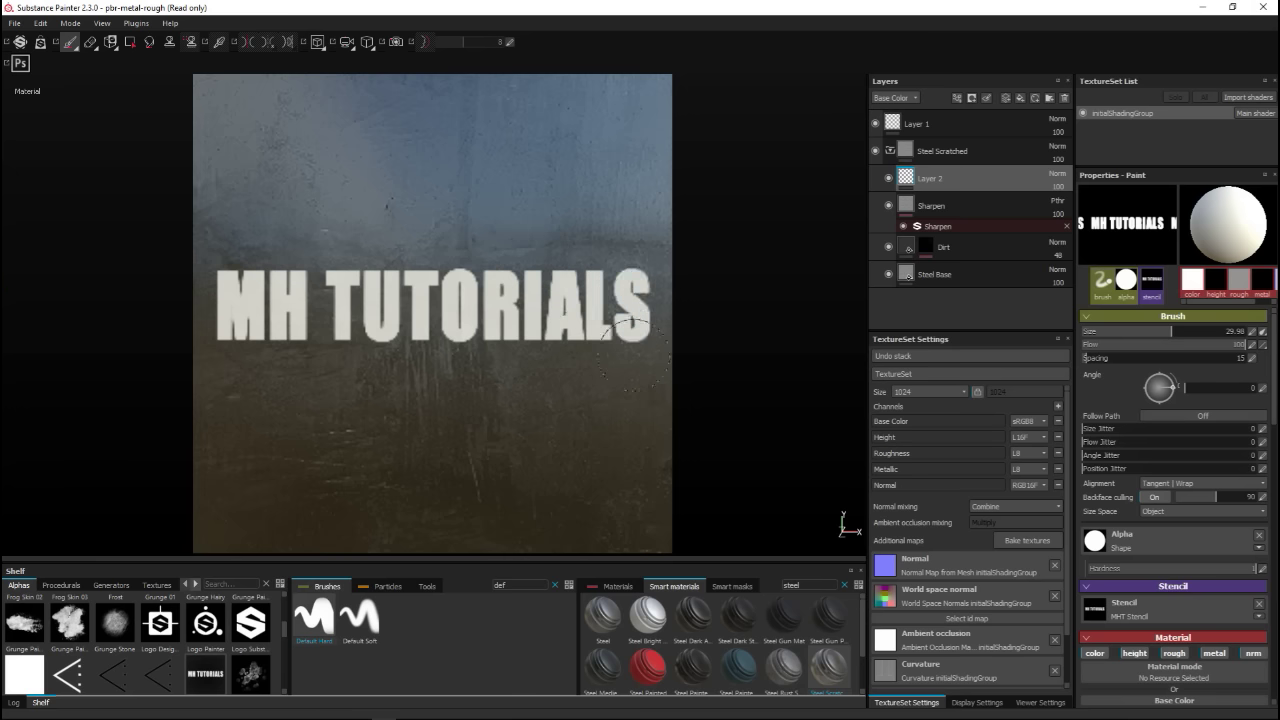
pyautogui.press('s')
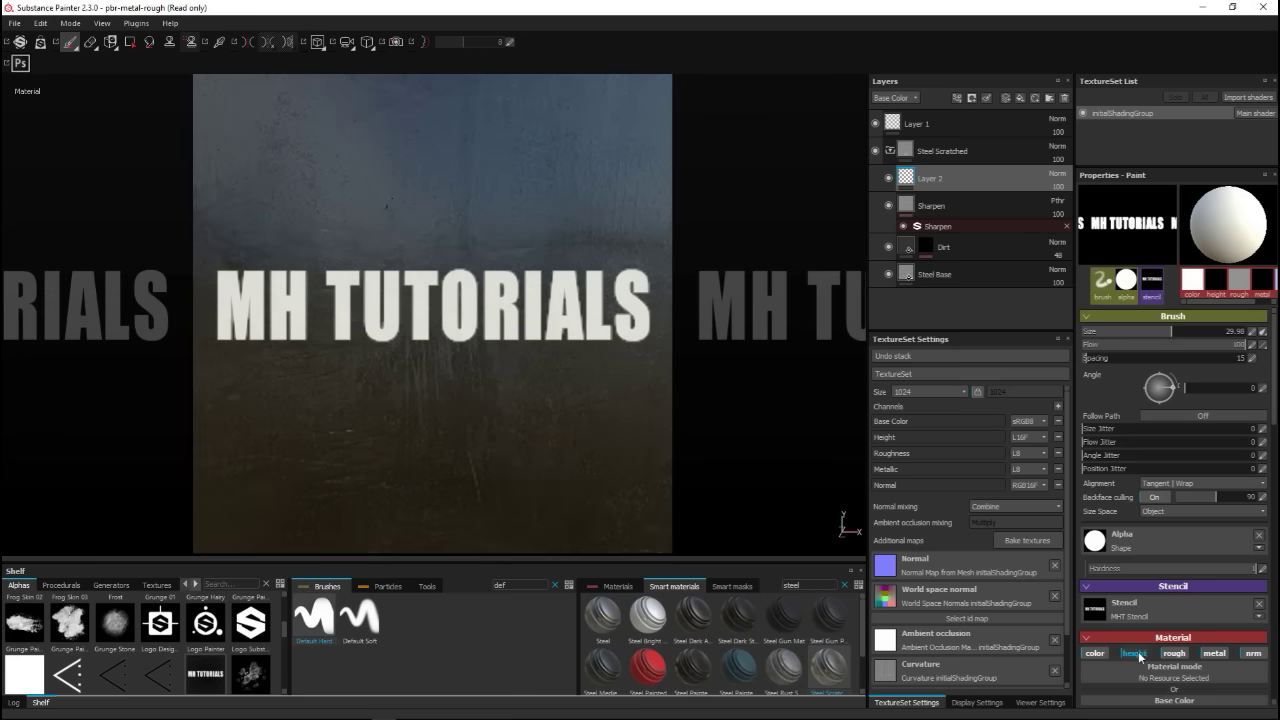
# Step: Repaint the stencil text with the color channel off and increased height, roughness and metallic values
pyautogui.click(1136, 653)
pyautogui.scroll(-3, 1180, 597)
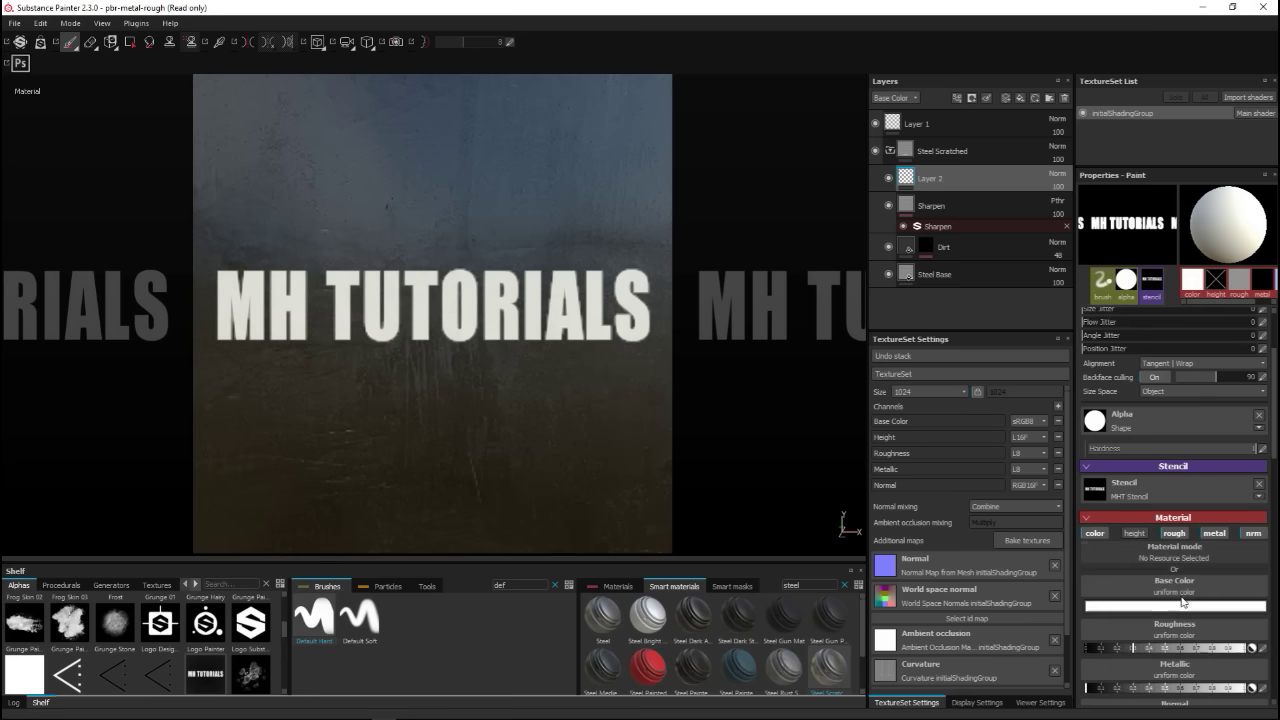
pyautogui.click(1134, 533)
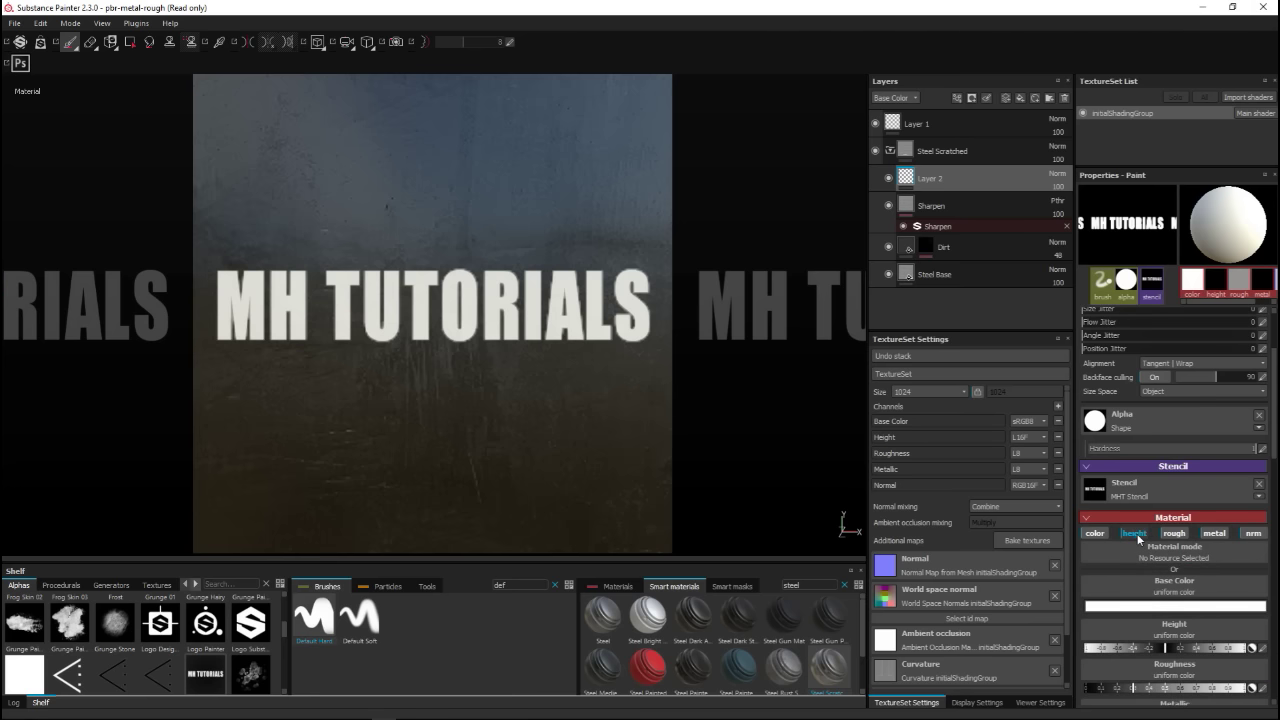
pyautogui.scroll(-2, 1145, 542)
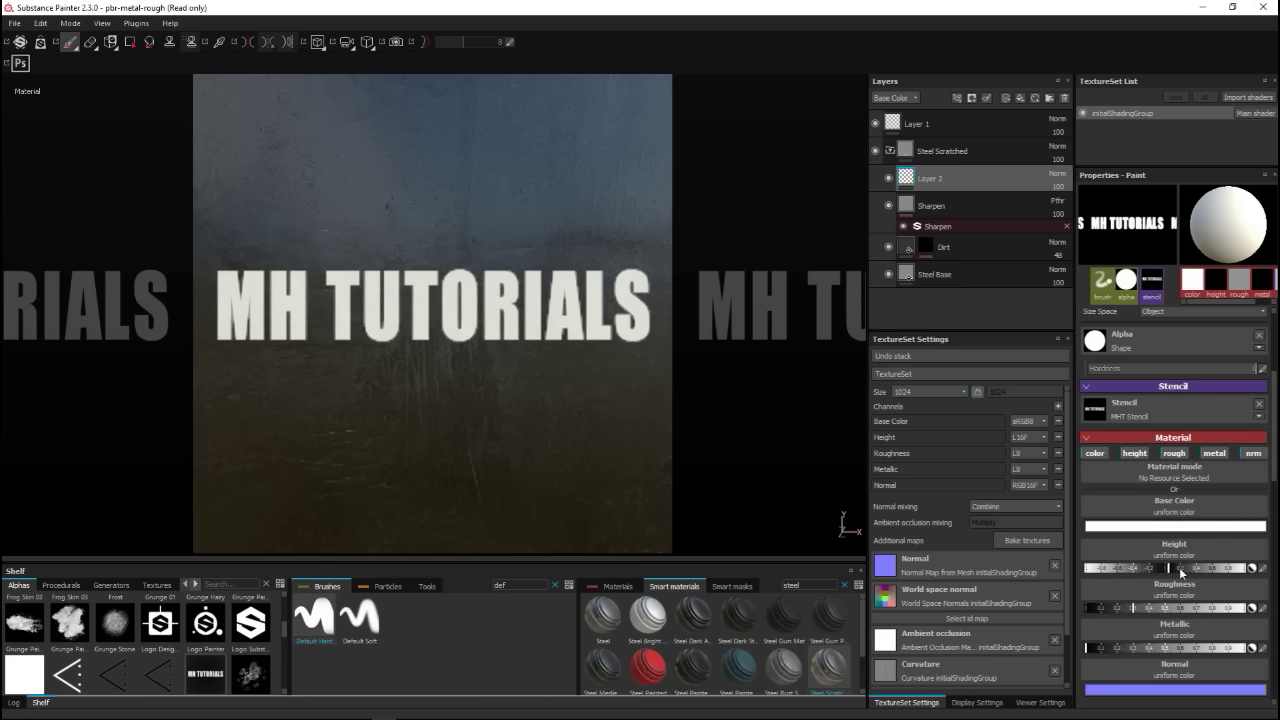
pyautogui.moveTo(1181, 571); pyautogui.dragTo(1208, 569)
pyautogui.moveTo(1135, 606); pyautogui.dragTo(1195, 611)
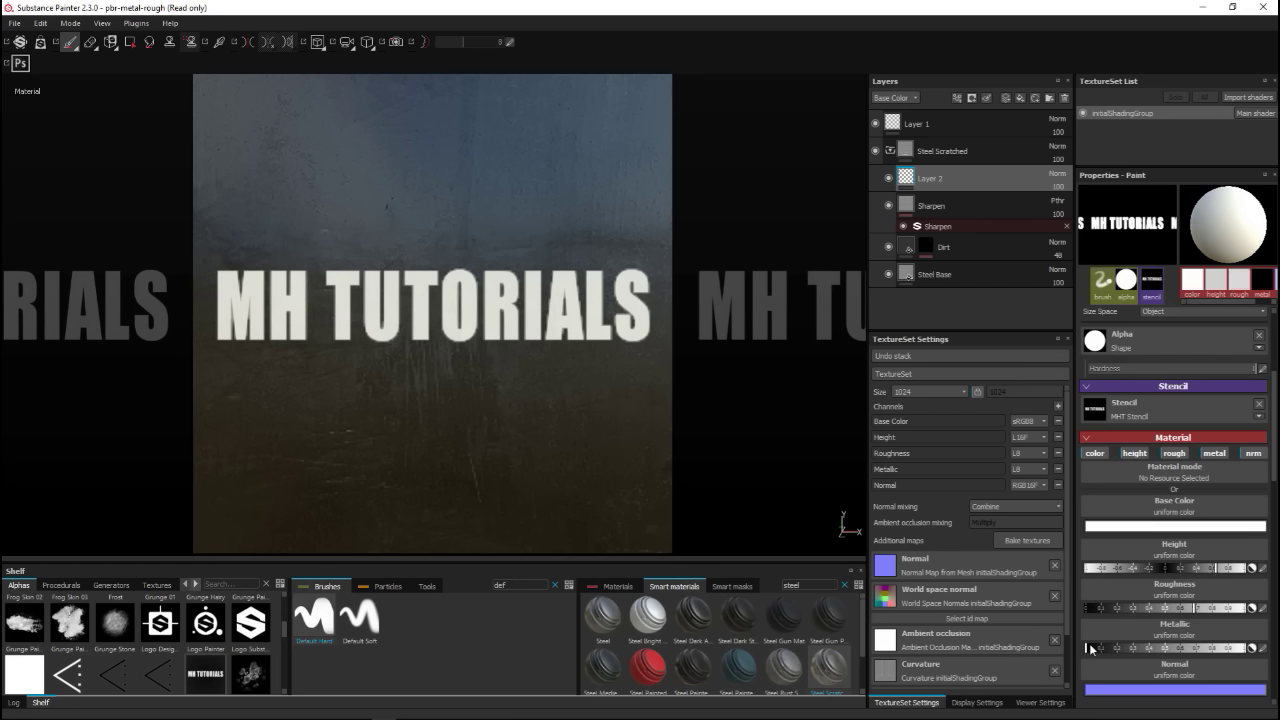
pyautogui.moveTo(1093, 645); pyautogui.dragTo(1205, 649)
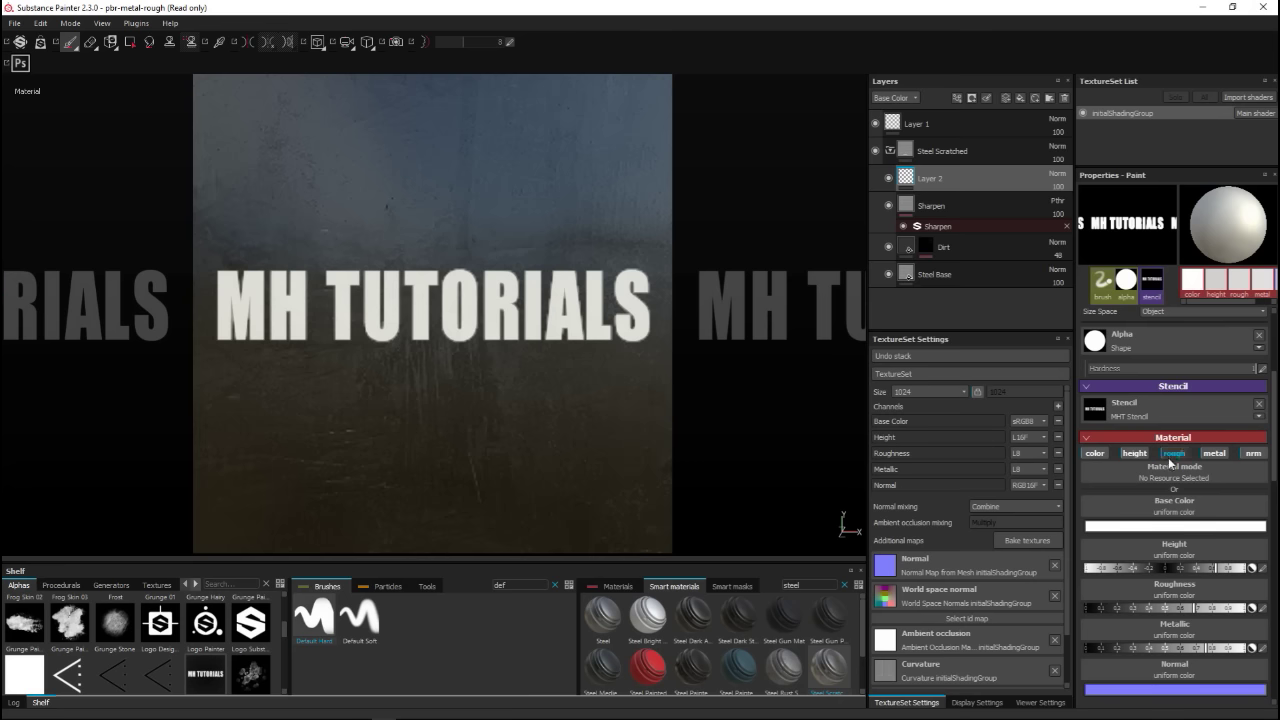
pyautogui.click(1098, 455)
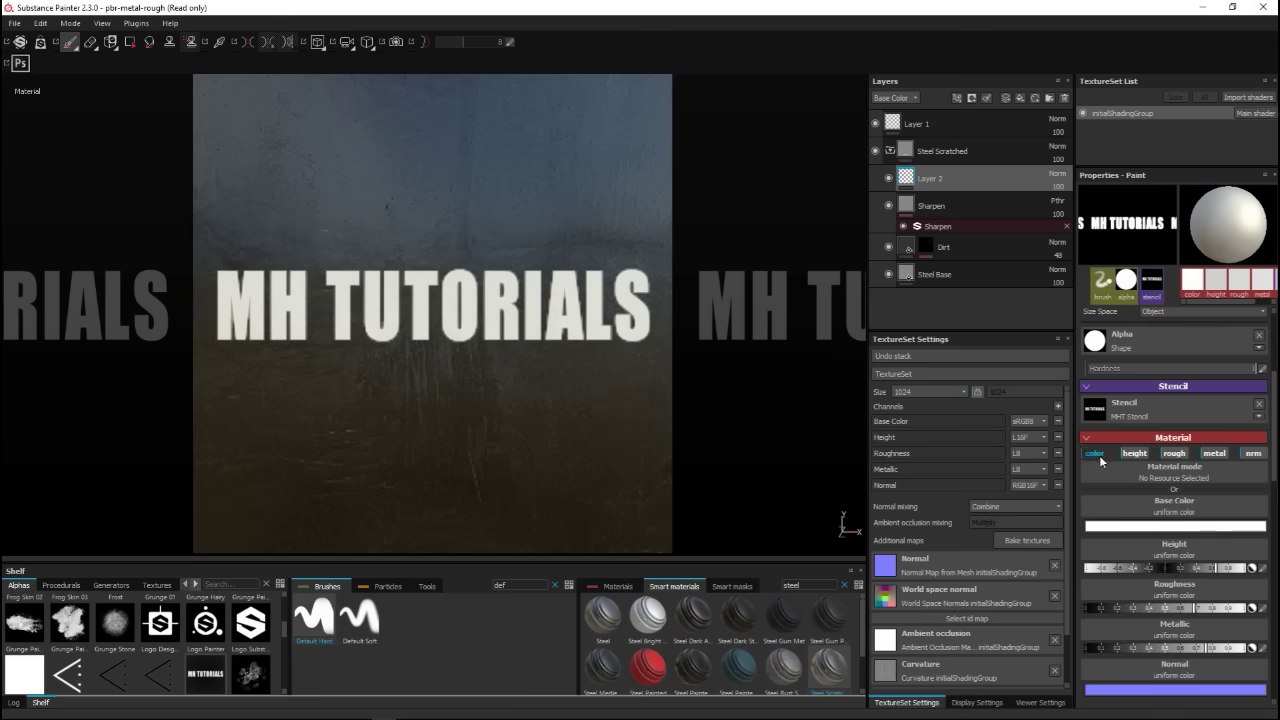
pyautogui.scroll(2, 1178, 610)
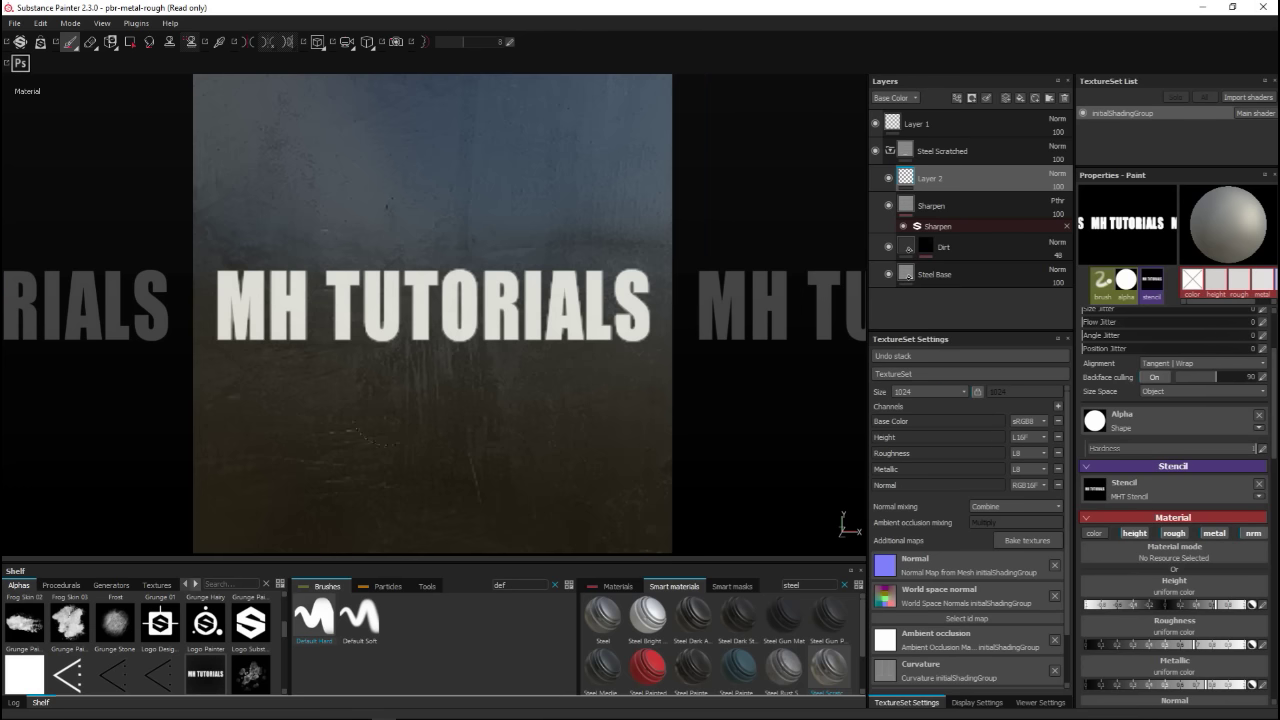
pyautogui.moveTo(242, 298)
pyautogui.mouseDown()
pyautogui.moveTo(250, 351)
pyautogui.moveTo(290, 252)
pyautogui.moveTo(305, 312)
pyautogui.moveTo(296, 368)
pyautogui.moveTo(249, 359)
pyautogui.moveTo(231, 339)
pyautogui.moveTo(289, 269)
pyautogui.moveTo(336, 272)
pyautogui.moveTo(346, 370)
pyautogui.moveTo(363, 390)
pyautogui.moveTo(378, 266)
pyautogui.moveTo(403, 374)
pyautogui.moveTo(425, 240)
pyautogui.moveTo(447, 357)
pyautogui.moveTo(456, 245)
pyautogui.moveTo(485, 293)
pyautogui.moveTo(474, 320)
pyautogui.moveTo(497, 240)
pyautogui.moveTo(511, 365)
pyautogui.moveTo(528, 253)
pyautogui.moveTo(558, 346)
pyautogui.moveTo(561, 253)
pyautogui.moveTo(594, 307)
pyautogui.moveTo(615, 268)
pyautogui.moveTo(610, 298)
pyautogui.mouseUp()
pyautogui.press('s')
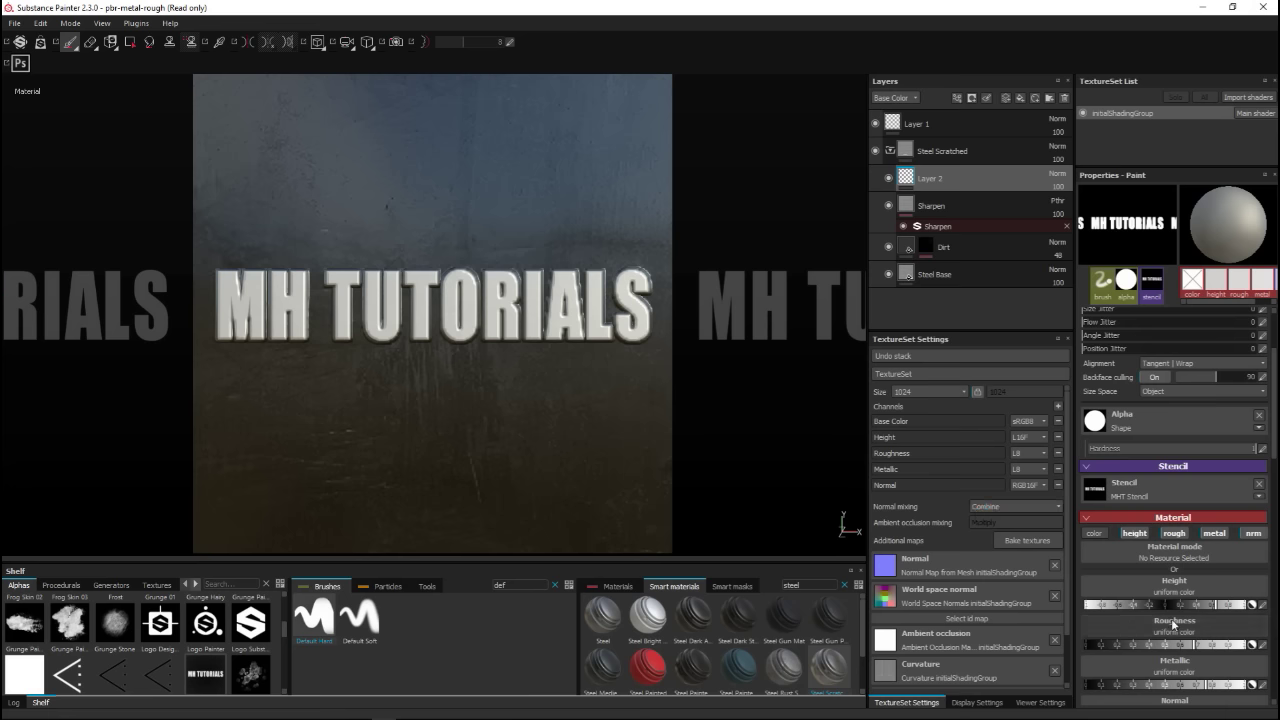
# Step: Turn off the brush's height channel, lower its roughness to 0 and test it on the last letters of the text
pyautogui.click(1134, 535)
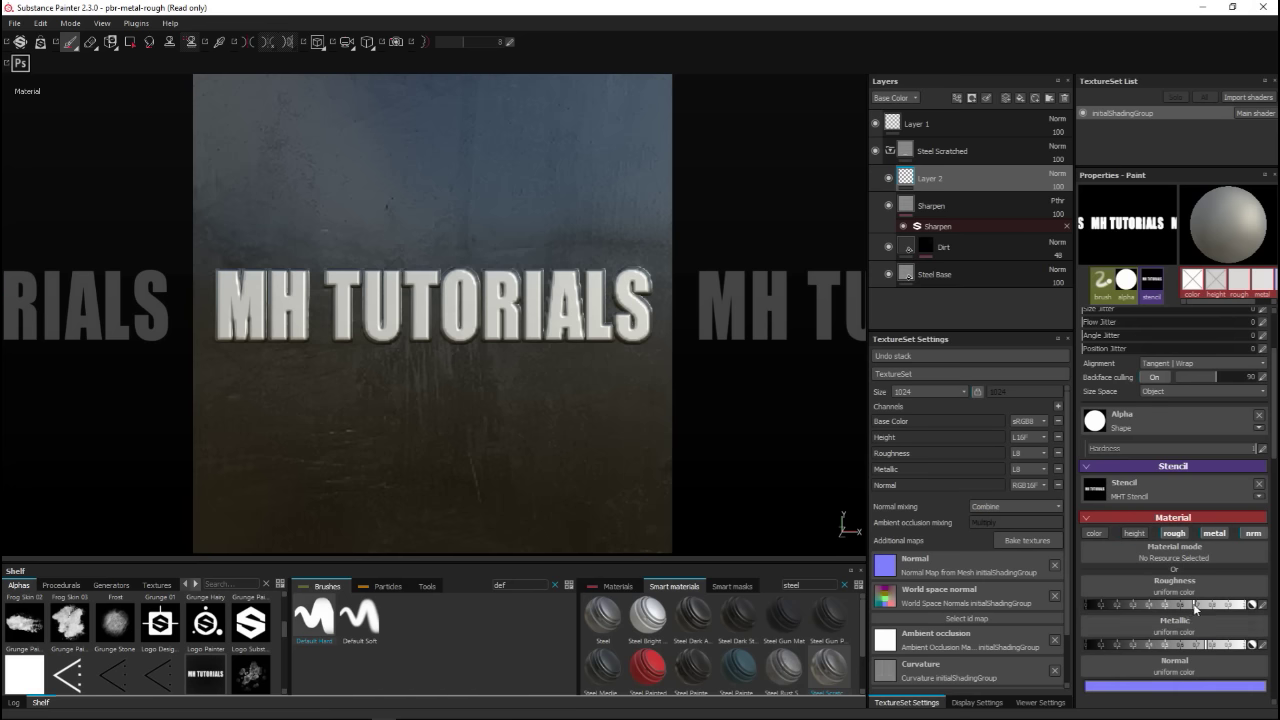
pyautogui.moveTo(1188, 608); pyautogui.dragTo(1103, 608)
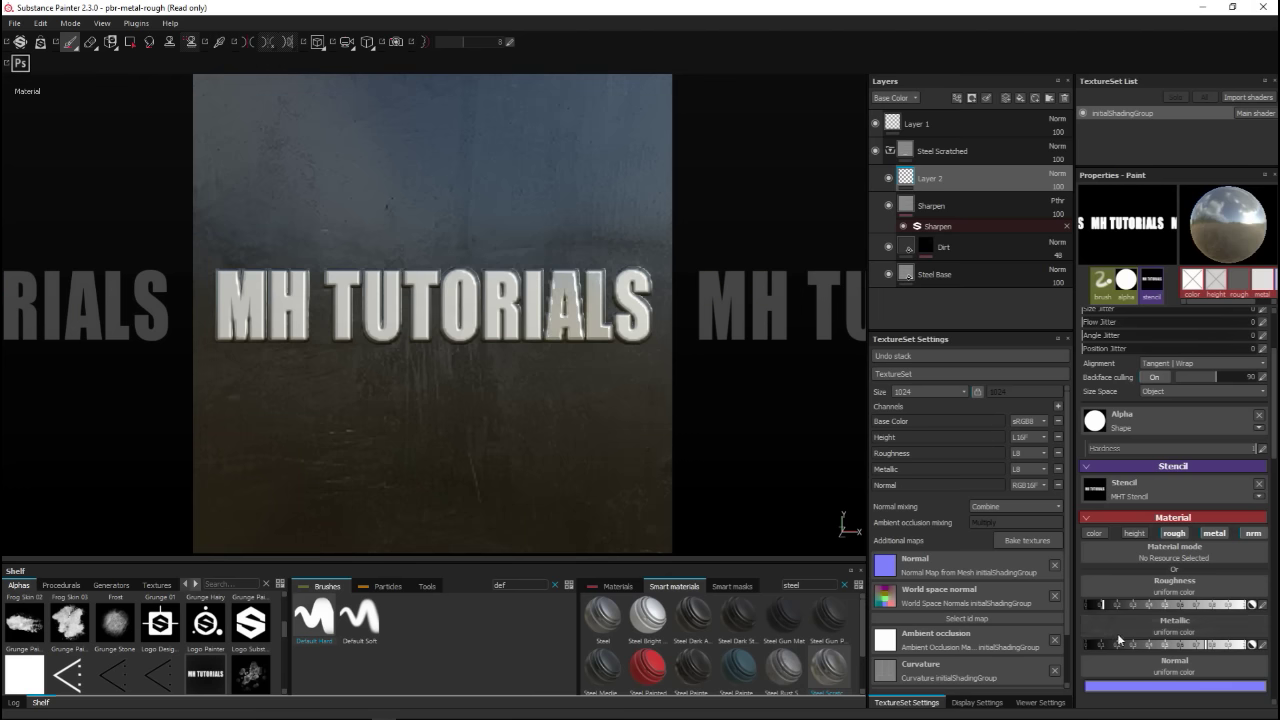
pyautogui.moveTo(1101, 605); pyautogui.dragTo(1078, 604)
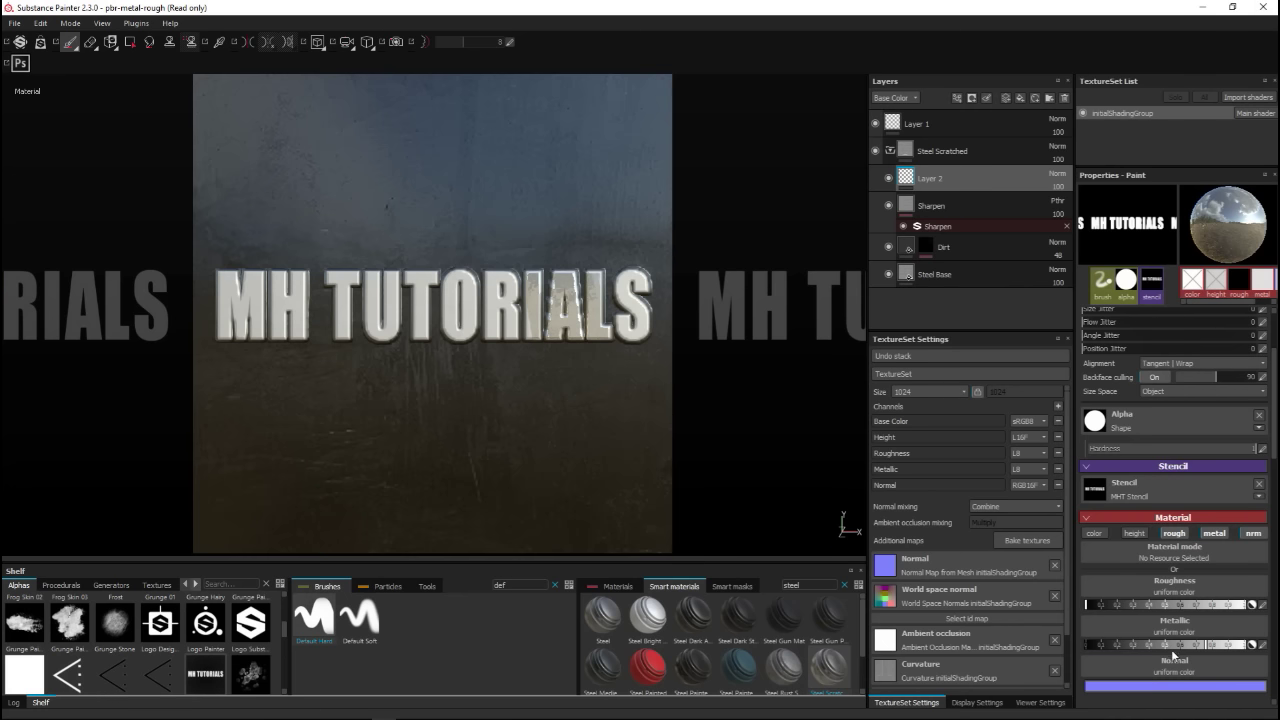
# Step: Turn the height channel back on and paint over the whole MH TUTORIALS text through the stencil at zero roughness
pyautogui.scroll(1, 1177, 628)
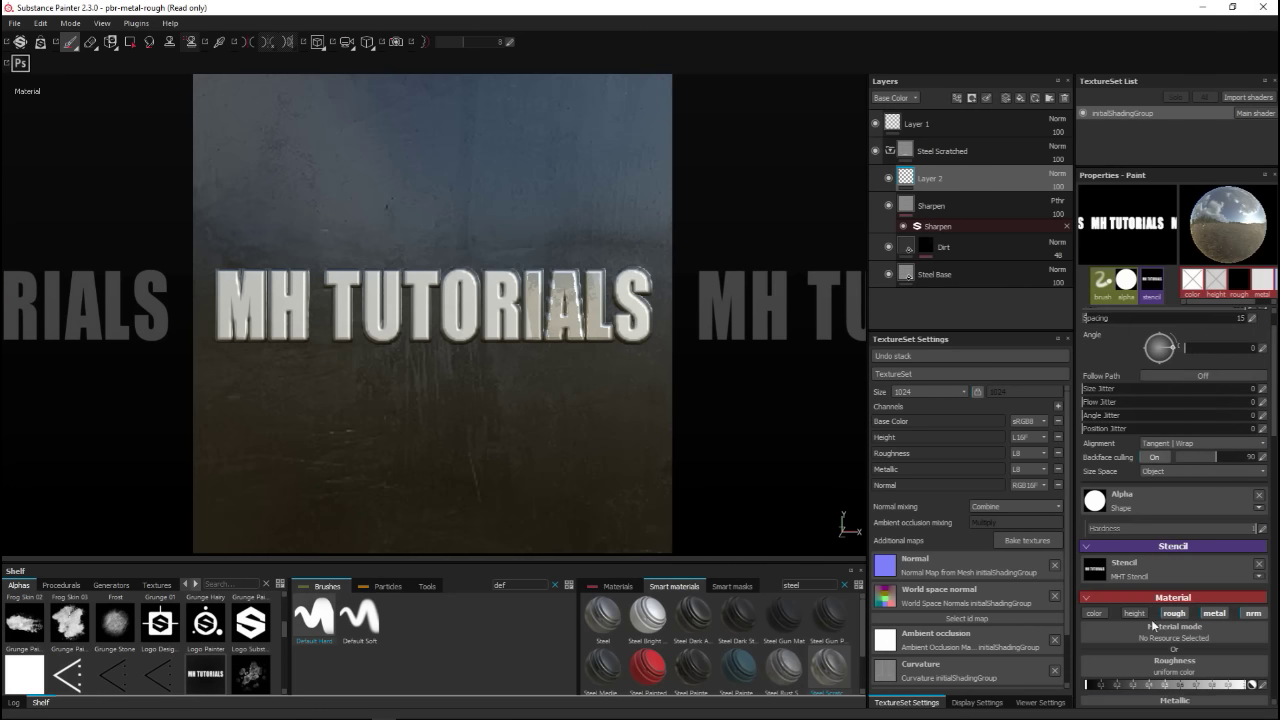
pyautogui.click(1134, 613)
pyautogui.scroll(-3, 1180, 610)
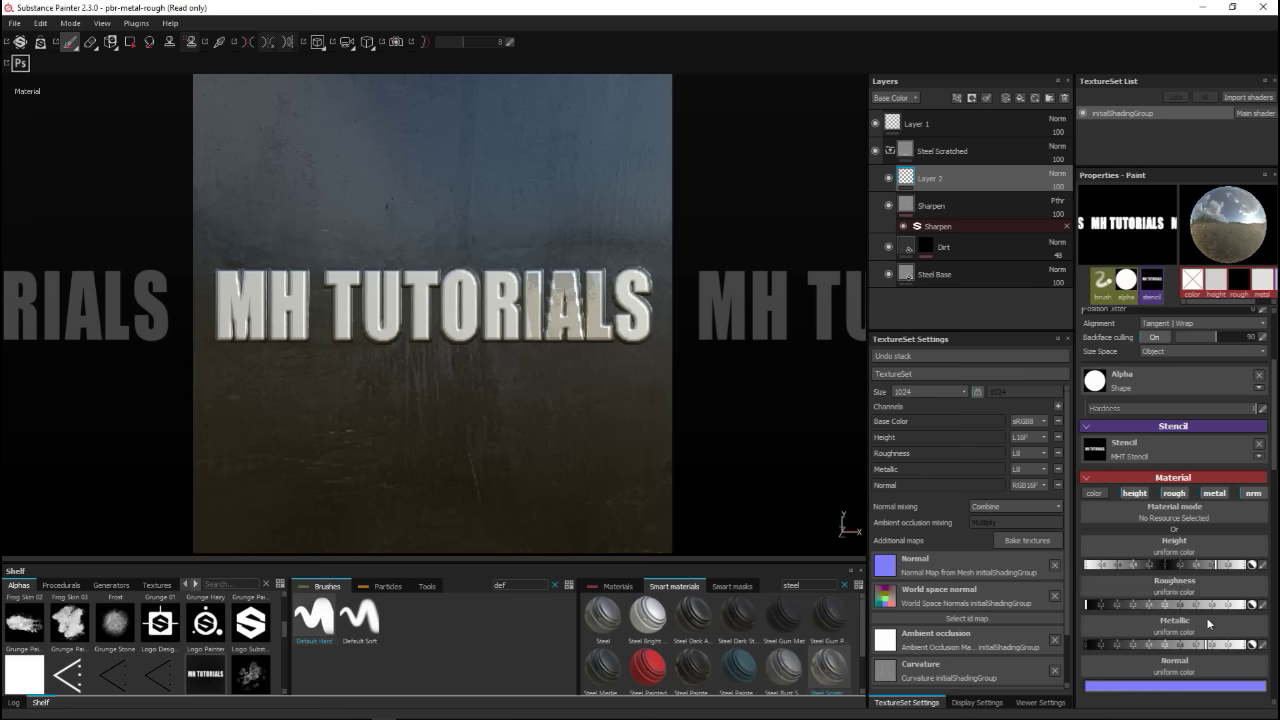
pyautogui.scroll(-3, 1206, 639)
pyautogui.scroll(3, 1196, 615)
pyautogui.moveTo(543, 286)
pyautogui.mouseDown()
pyautogui.moveTo(590, 250)
pyautogui.moveTo(618, 320)
pyautogui.moveTo(636, 285)
pyautogui.moveTo(638, 322)
pyautogui.moveTo(515, 374)
pyautogui.moveTo(482, 330)
pyautogui.moveTo(415, 298)
pyautogui.moveTo(379, 242)
pyautogui.moveTo(340, 300)
pyautogui.moveTo(238, 310)
pyautogui.moveTo(365, 305)
pyautogui.mouseUp()
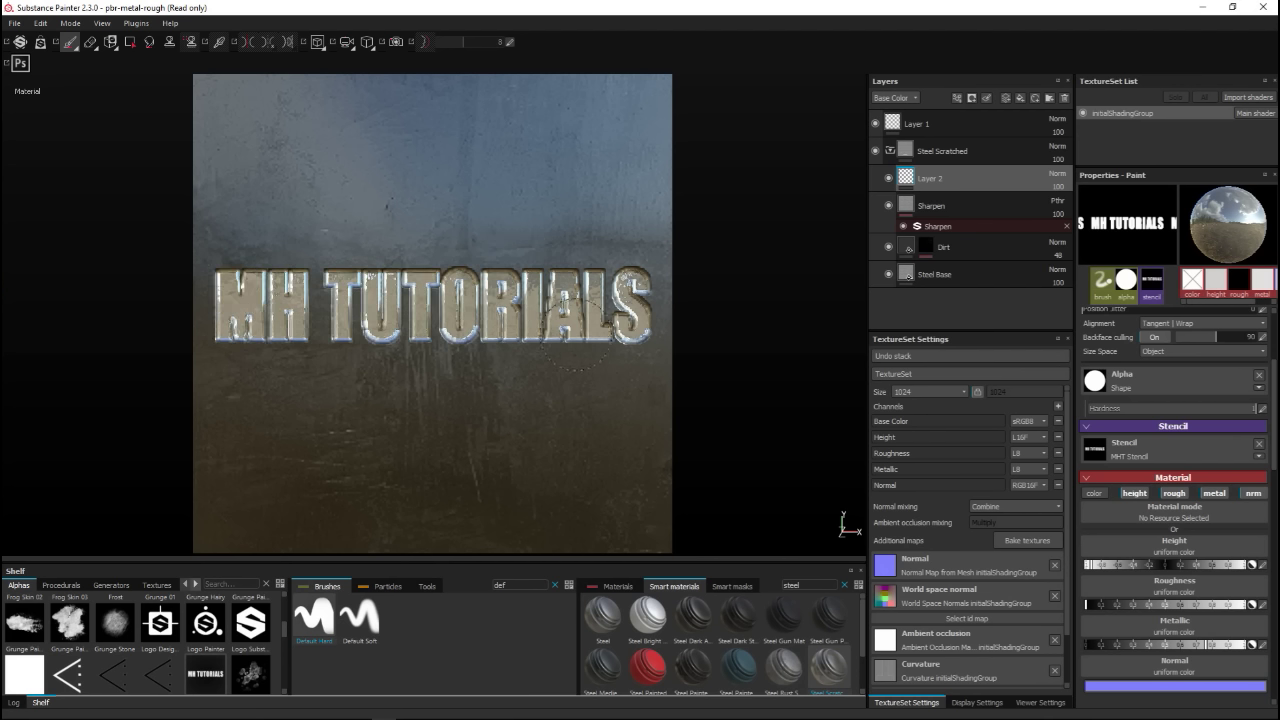
pyautogui.press('s')
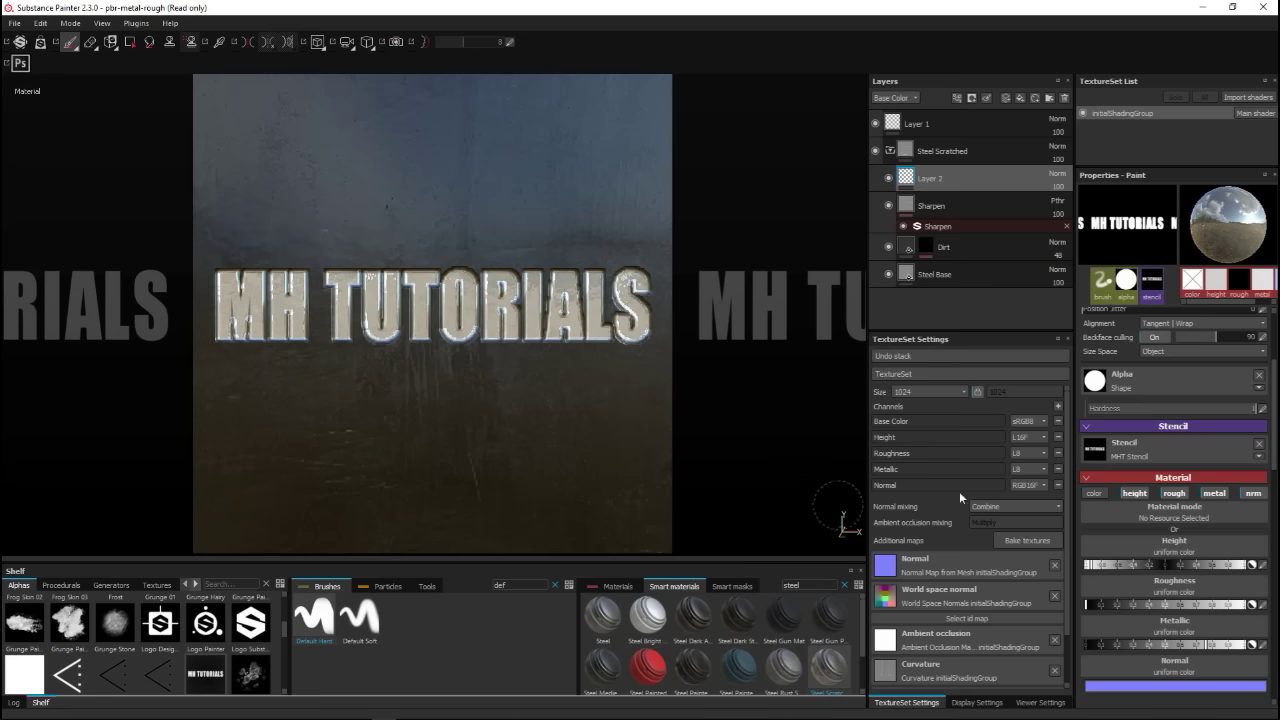
# Step: Remove the stencil from the brush and inspect the embossed text on the cube from an angle
pyautogui.click(1259, 445)
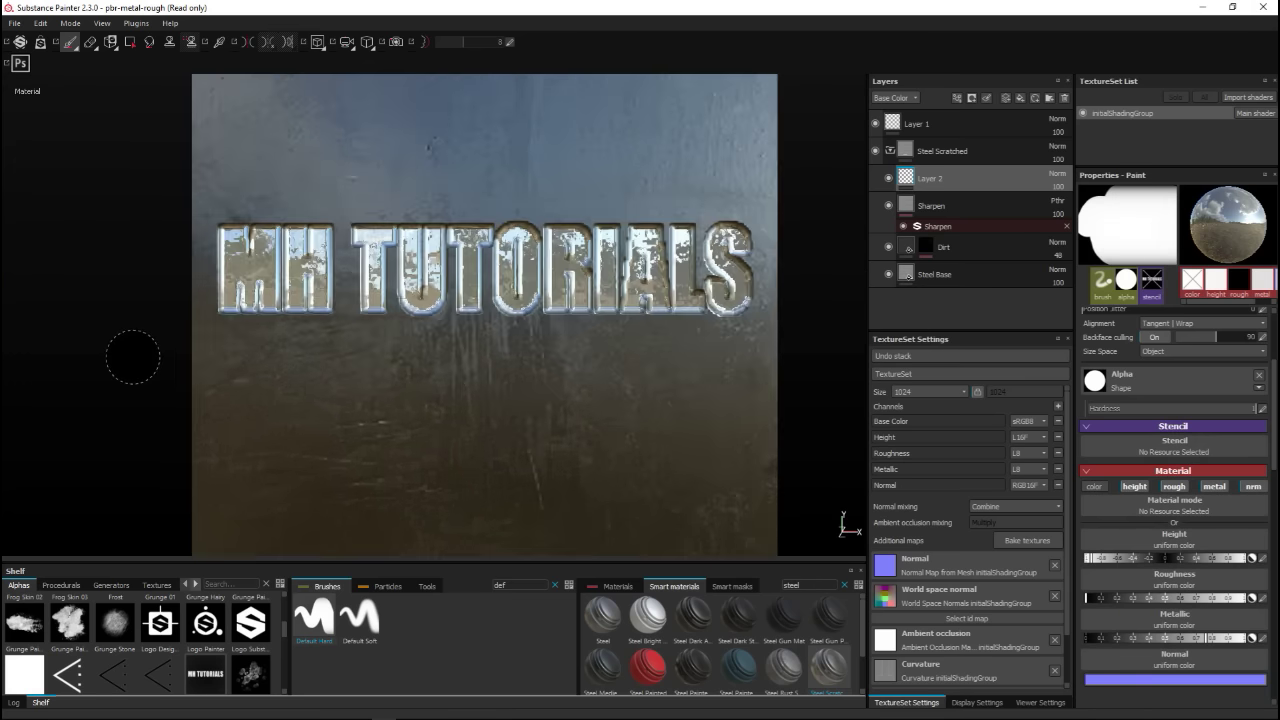
pyautogui.scroll(-5, 132, 357)
pyautogui.moveTo(140, 368)
pyautogui.keyDown('alt'); pyautogui.mouseDown()
pyautogui.moveTo(340, 393)
pyautogui.moveTo(460, 370)
pyautogui.moveTo(480, 335)
pyautogui.moveTo(417, 391)
pyautogui.moveTo(611, 400)
pyautogui.moveTo(562, 418)
pyautogui.moveTo(600, 414)
pyautogui.moveTo(590, 440)
pyautogui.moveTo(606, 435)
pyautogui.mouseUp(); pyautogui.keyUp('alt')
pyautogui.scroll(5, 486, 314)
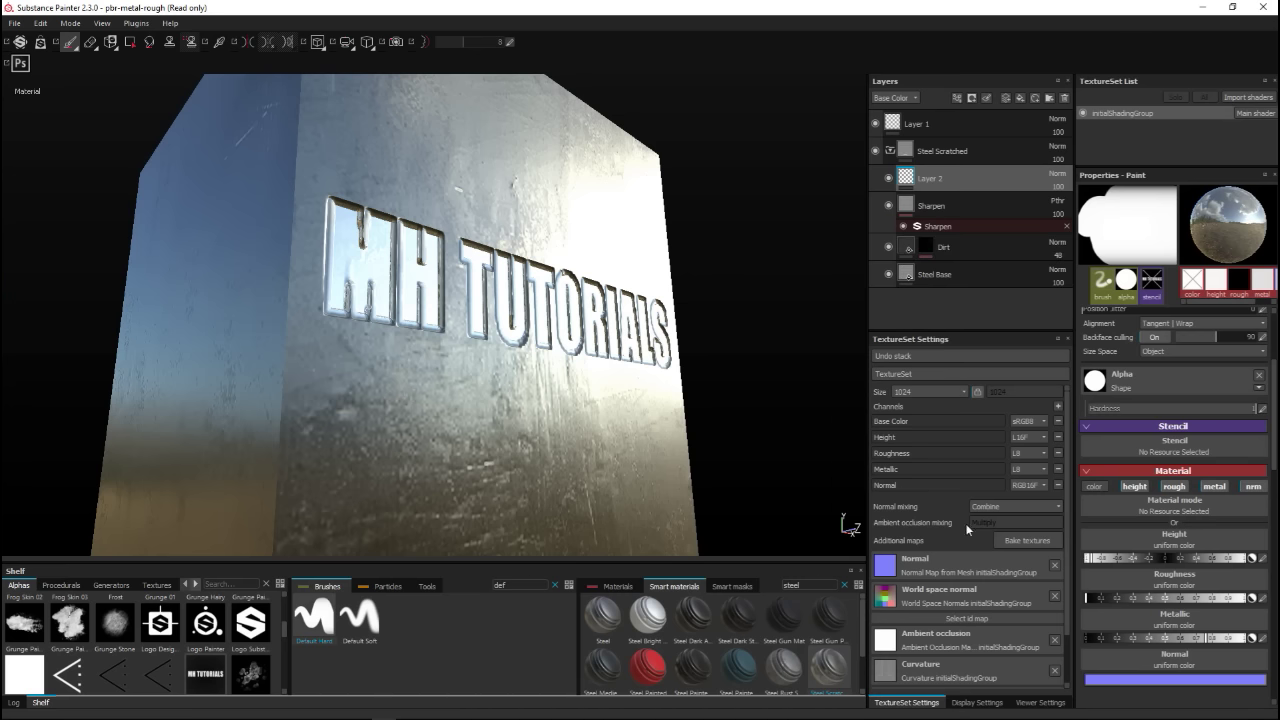
# Step: Set the viewer's Environment Opacity to 81 and inspect the metallic lettering against the visible environment
pyautogui.click(1040, 703)
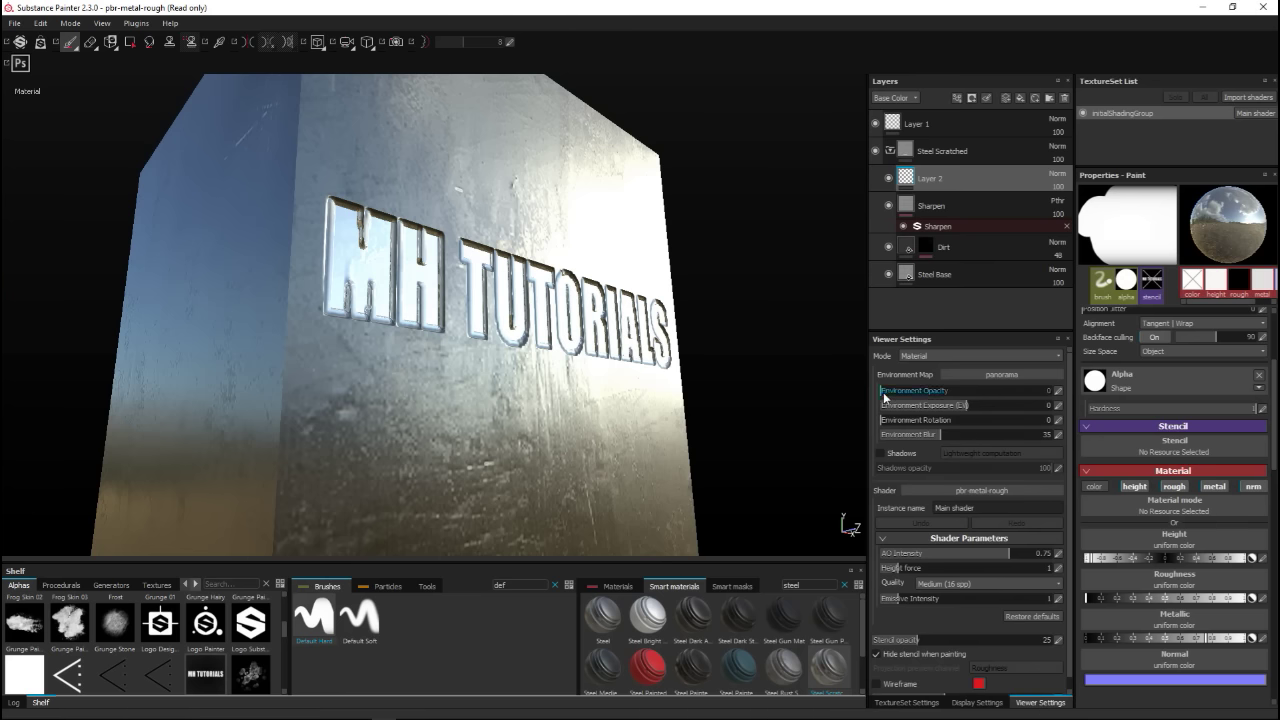
pyautogui.moveTo(882, 395); pyautogui.dragTo(1017, 397)
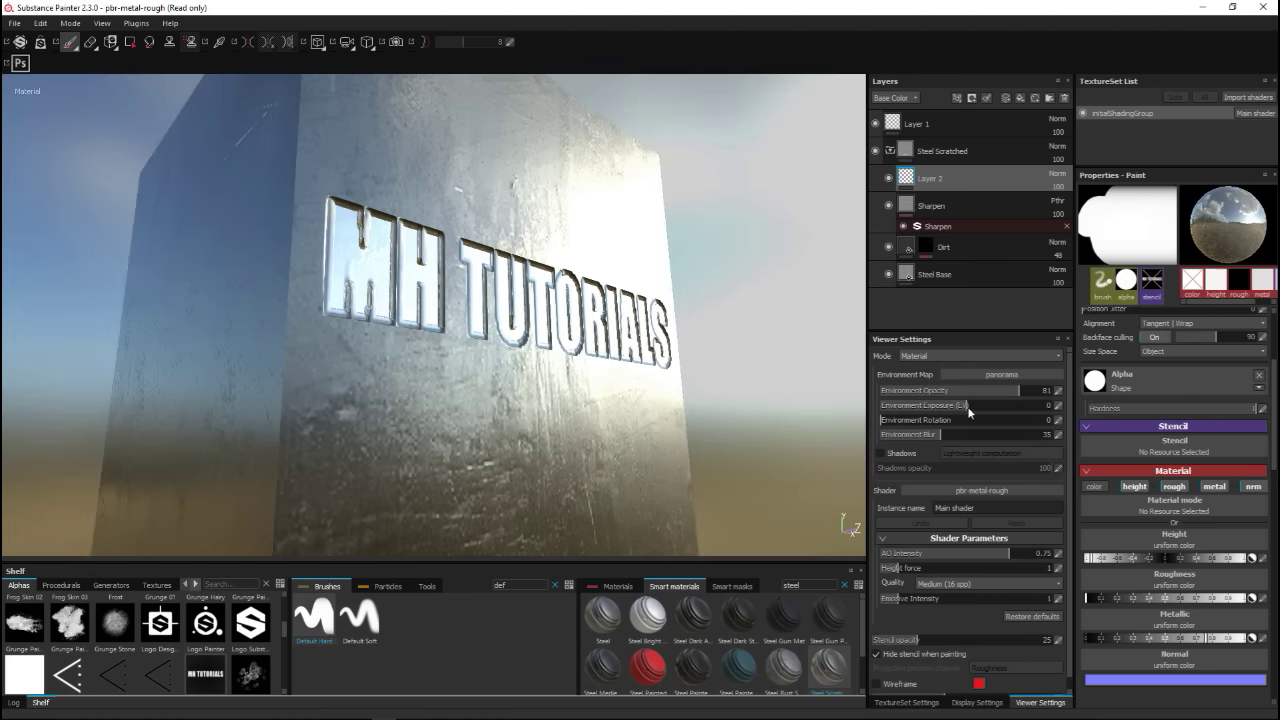
pyautogui.keyDown('alt'); pyautogui.moveTo(600, 343); pyautogui.dragTo(700, 366); pyautogui.keyUp('alt')
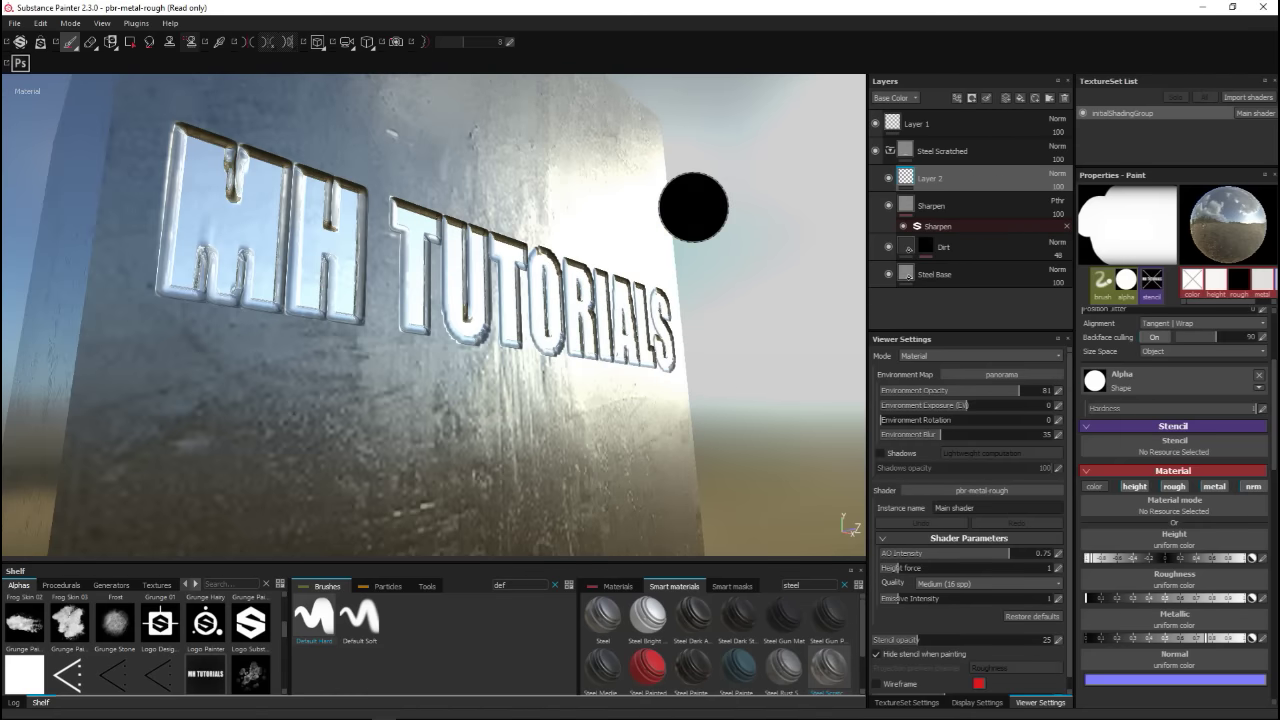
pyautogui.moveTo(694, 206)
pyautogui.keyDown('alt'); pyautogui.mouseDown()
pyautogui.moveTo(763, 234)
pyautogui.moveTo(740, 240)
pyautogui.mouseUp(); pyautogui.keyUp('alt')
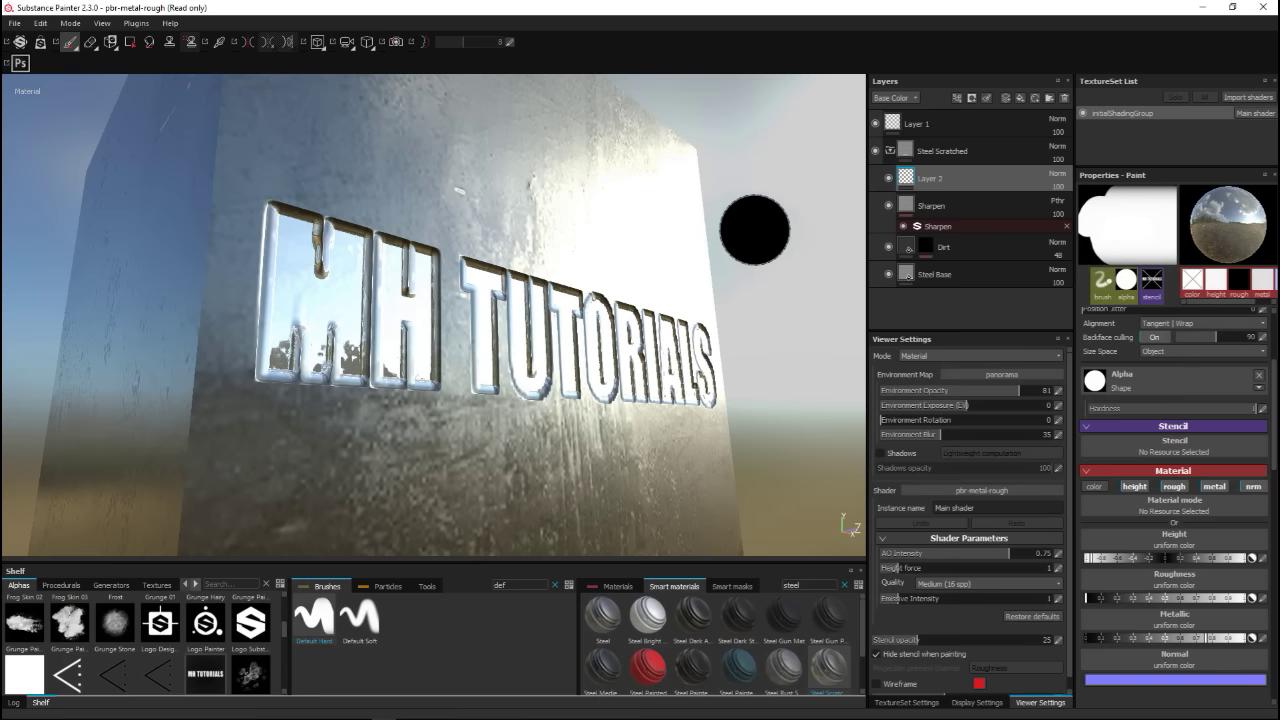